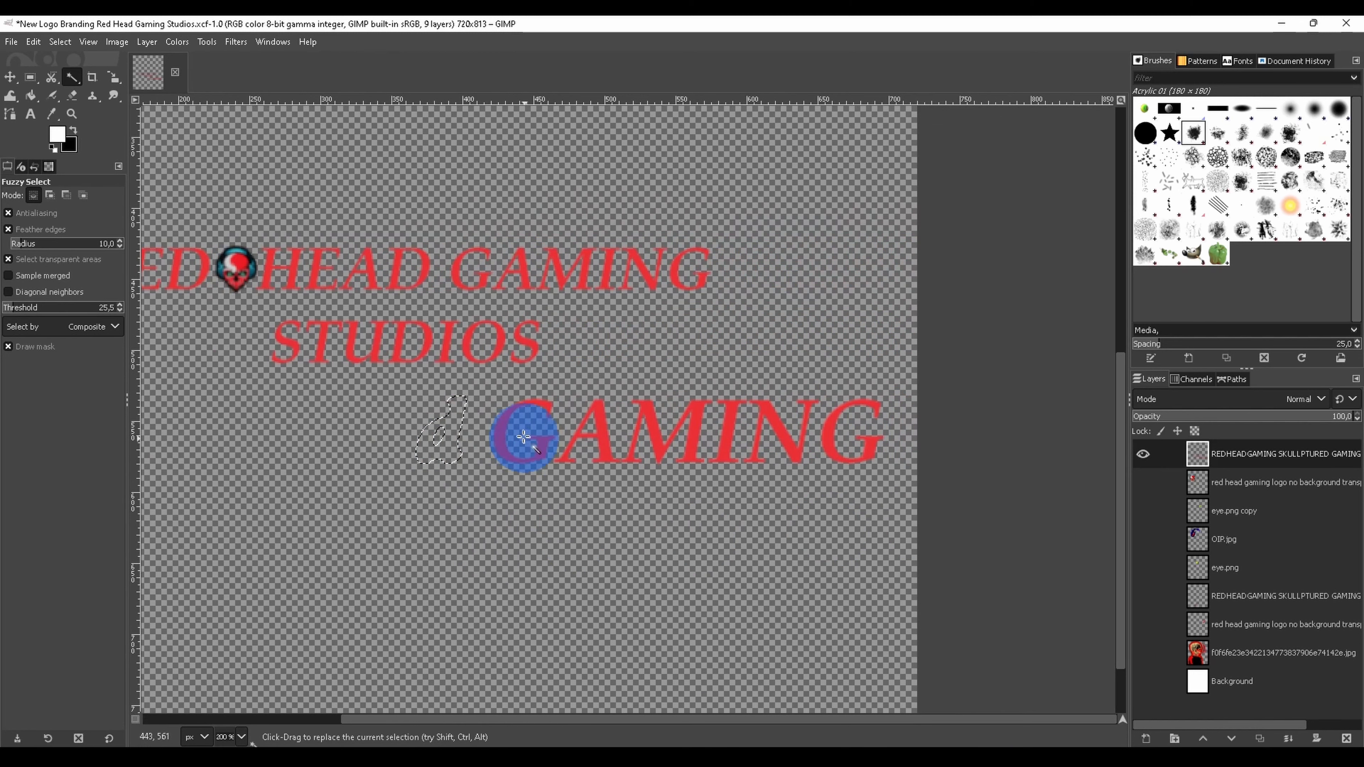
Step: Delete the large GAMING word below STUDIOS from the logo text layer and clear the selection
drag(605, 434, 752, 742)
key(Delete)
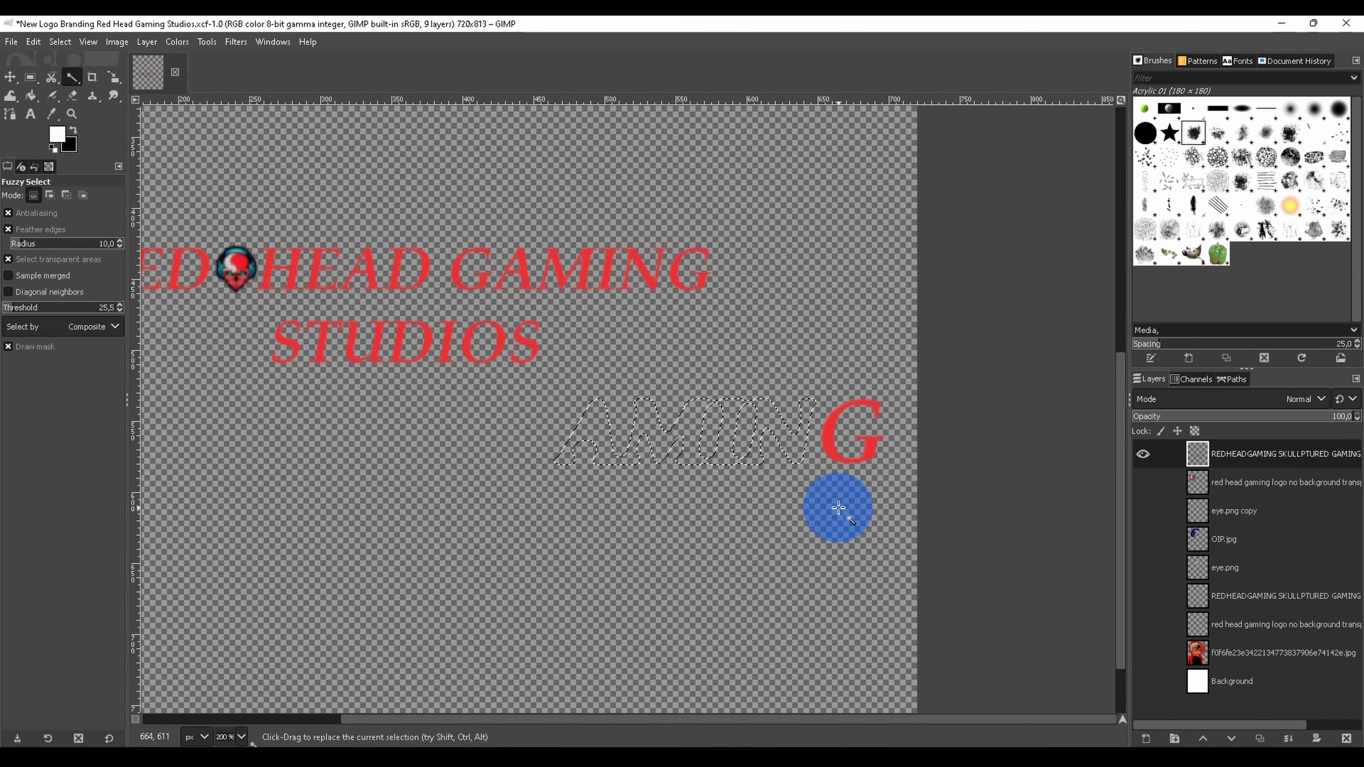
drag(827, 441, 903, 748)
key(Delete)
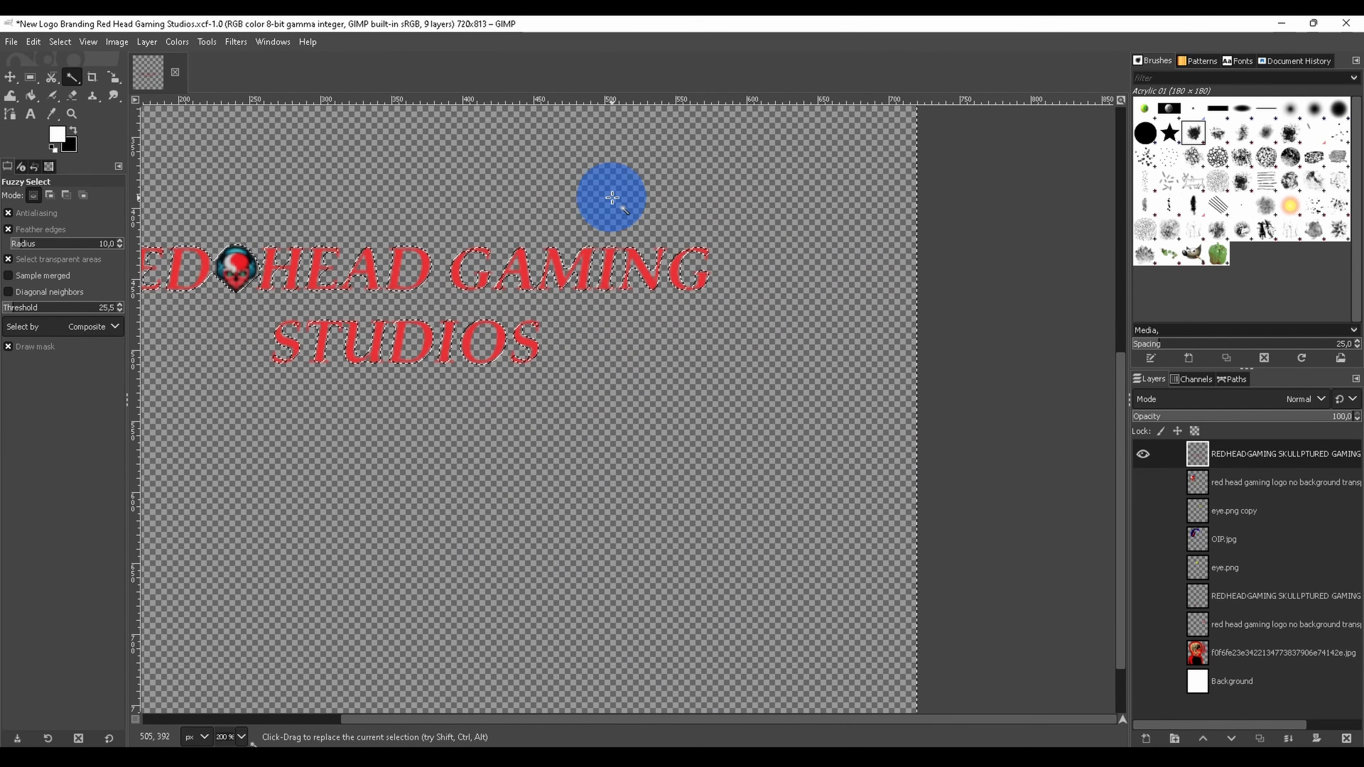
scroll(609, 192, down, 2)
scroll(617, 197, up, 4)
click(844, 258)
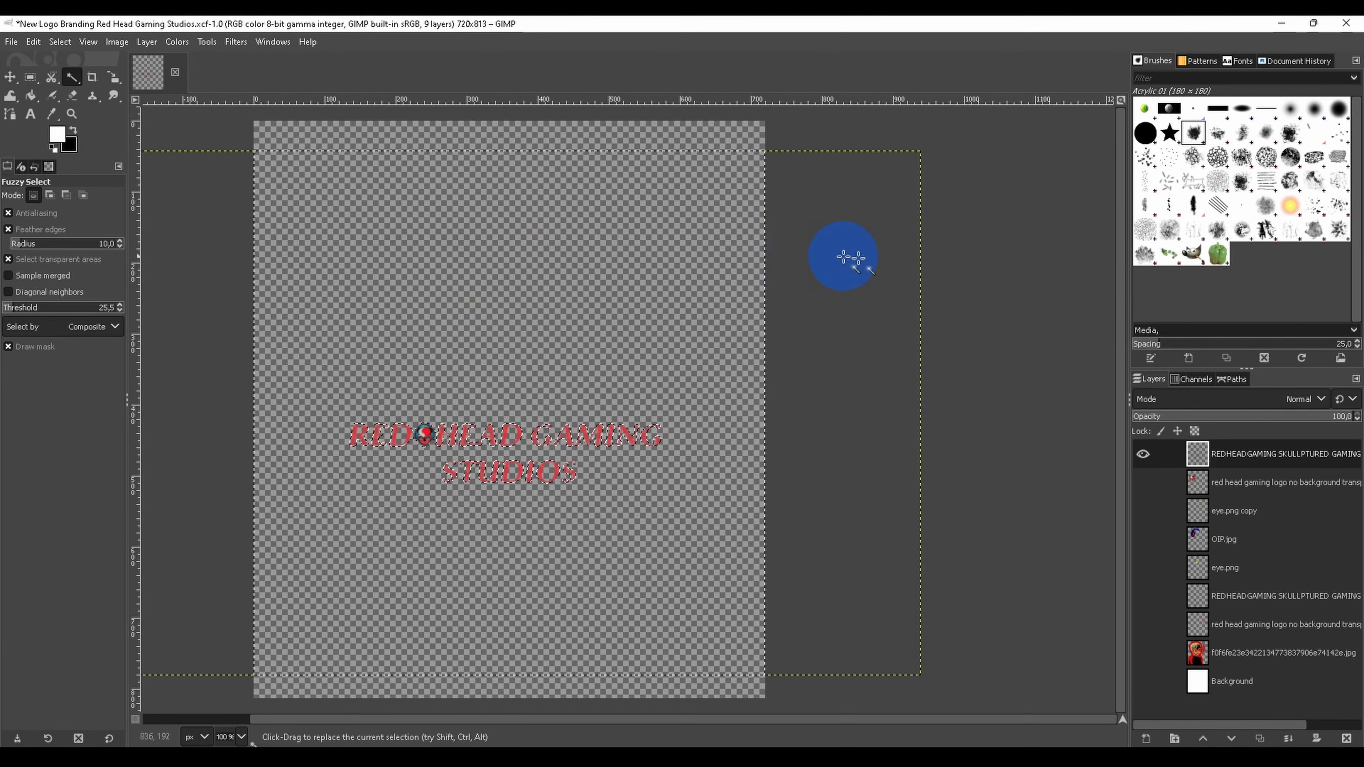
Step: Move the RED HEAD GAMING STUDIOS text layer up over the skull's forehead and check its placement with all layers shown
shift+click(1143, 454)
click(10, 77)
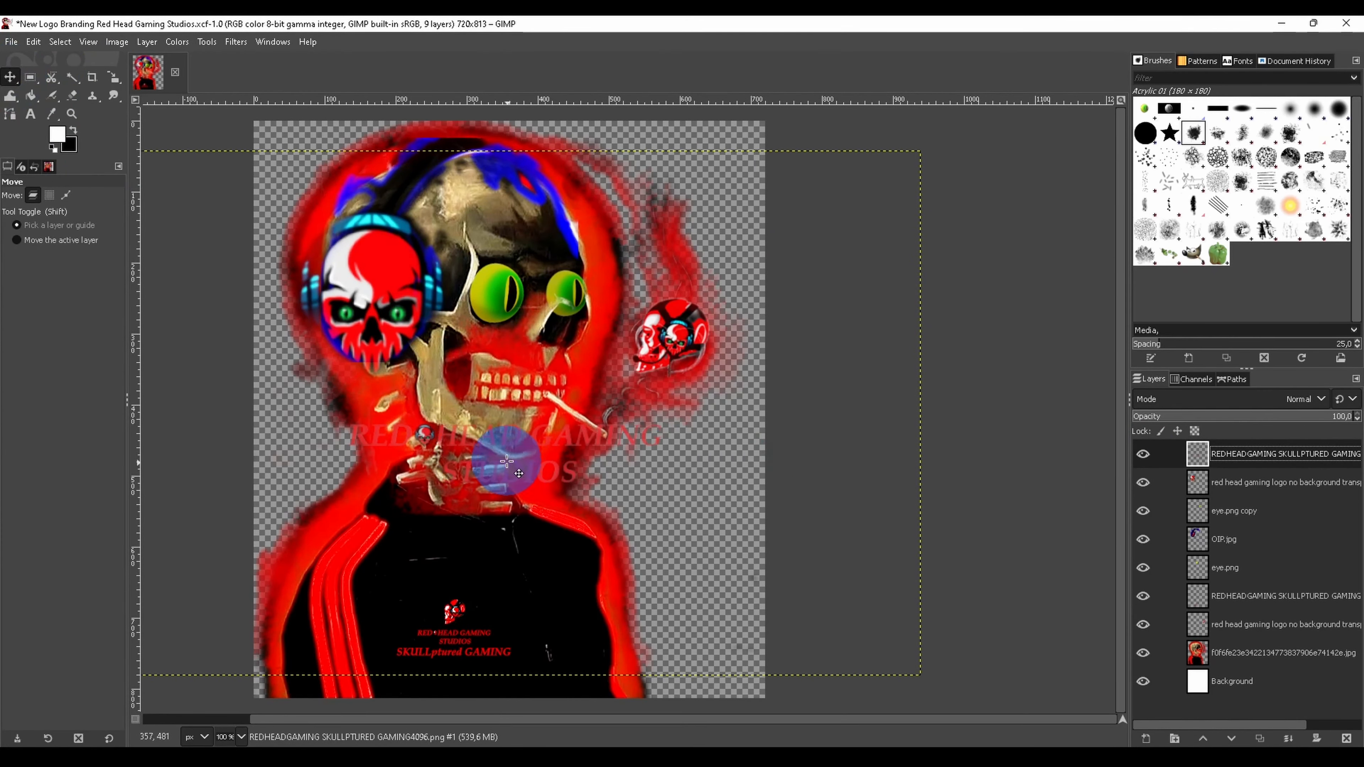
shift+click(1143, 454)
drag(508, 433, 563, 290)
scroll(512, 283, down, 2)
shift+click(1143, 454)
scroll(740, 427, up, 4)
scroll(563, 290, down, 2)
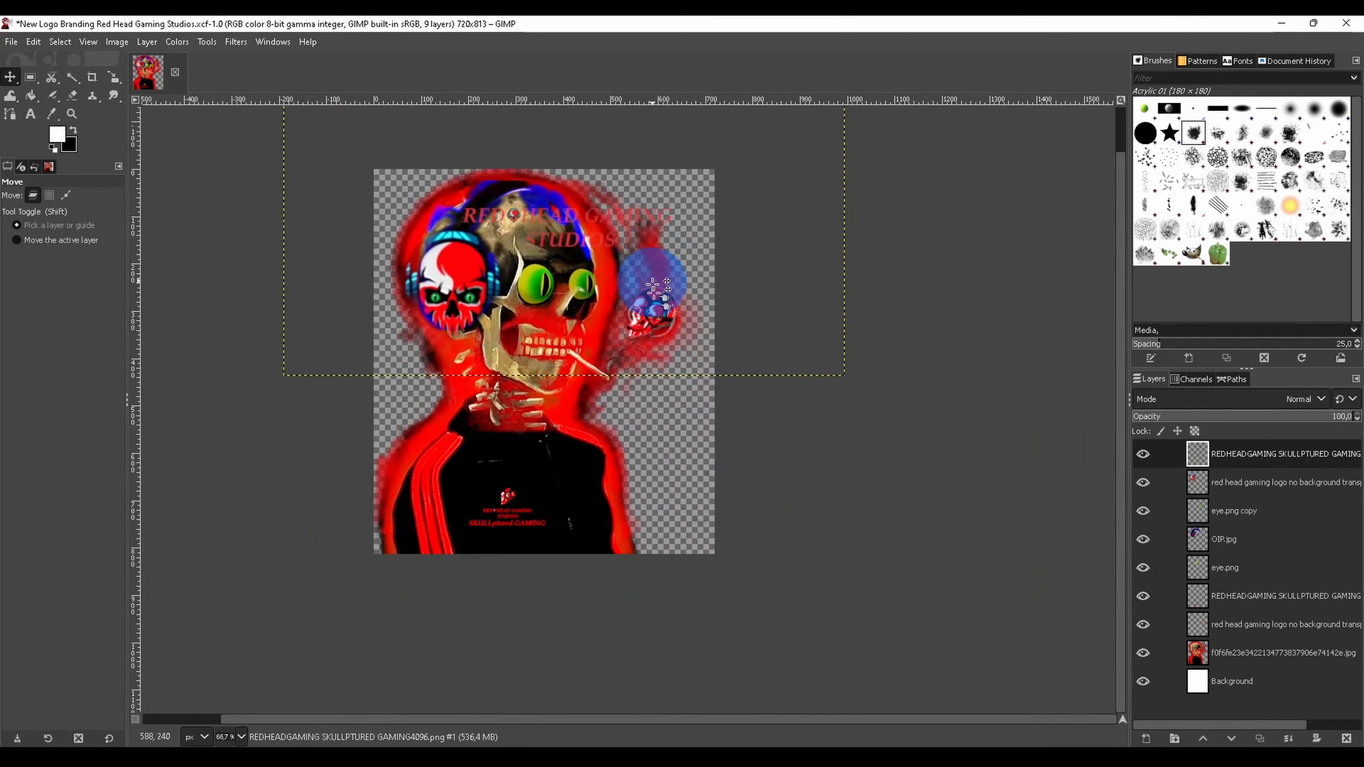
scroll(638, 385, down, 1)
scroll(645, 409, up, 1)
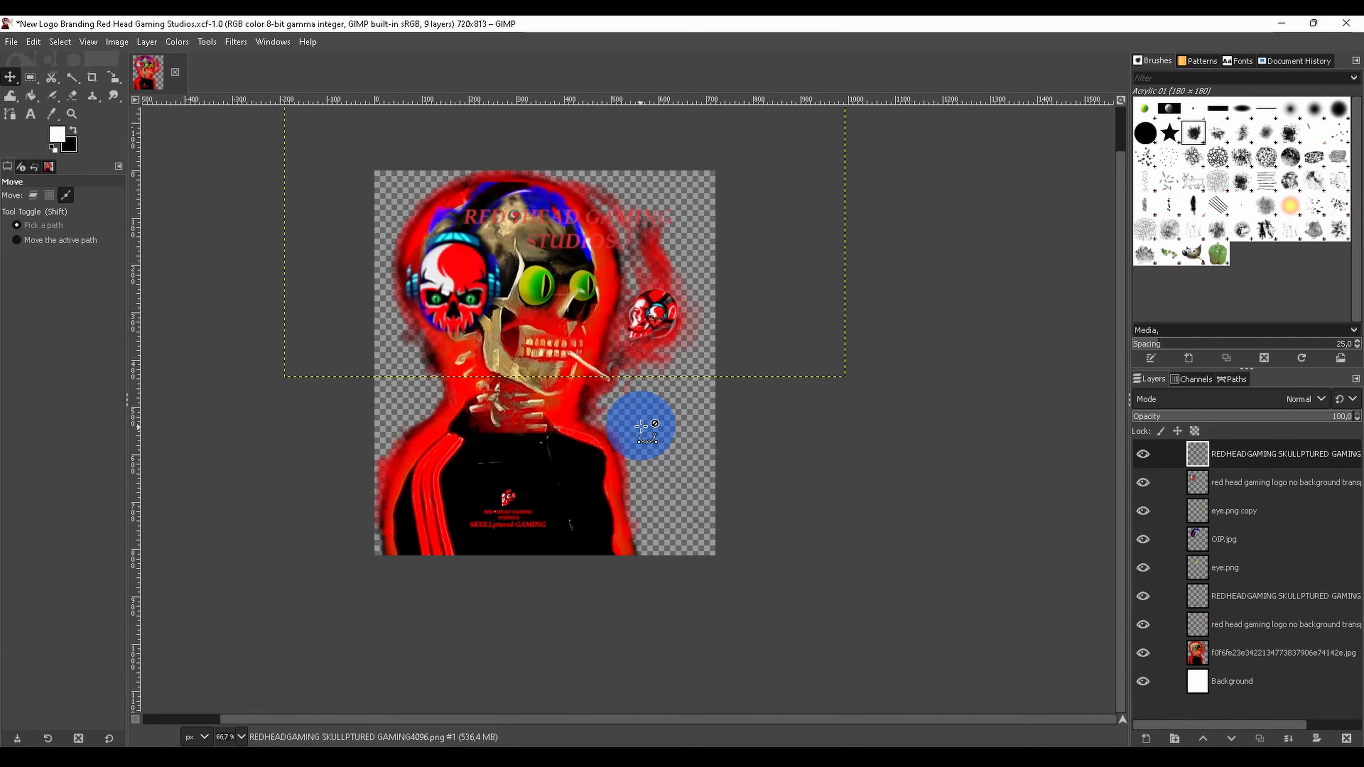
scroll(563, 306, up, 2)
Step: Isolate the title text layer, centre it horizontally on the canvas with the Alignment tool, and show all layers again
shift+click(1143, 456)
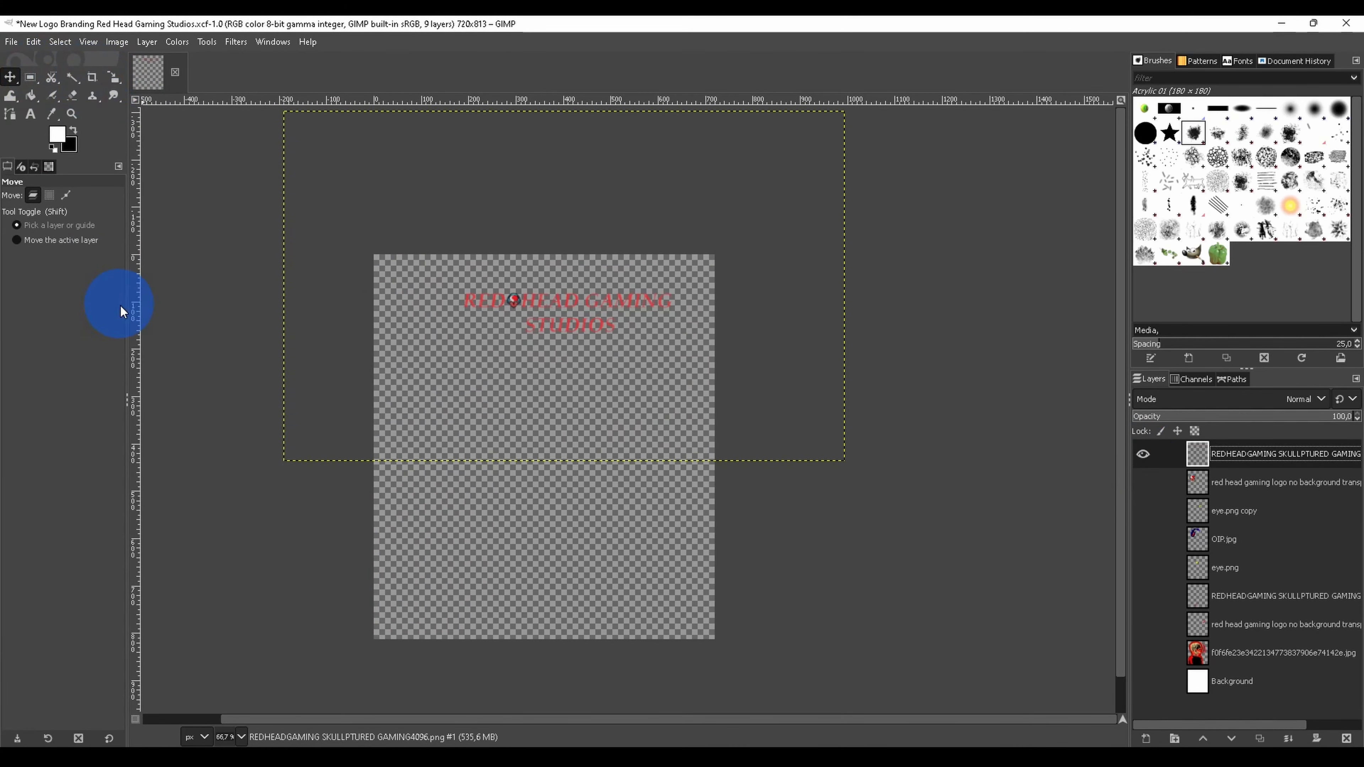
key(q)
scroll(339, 253, down, 1)
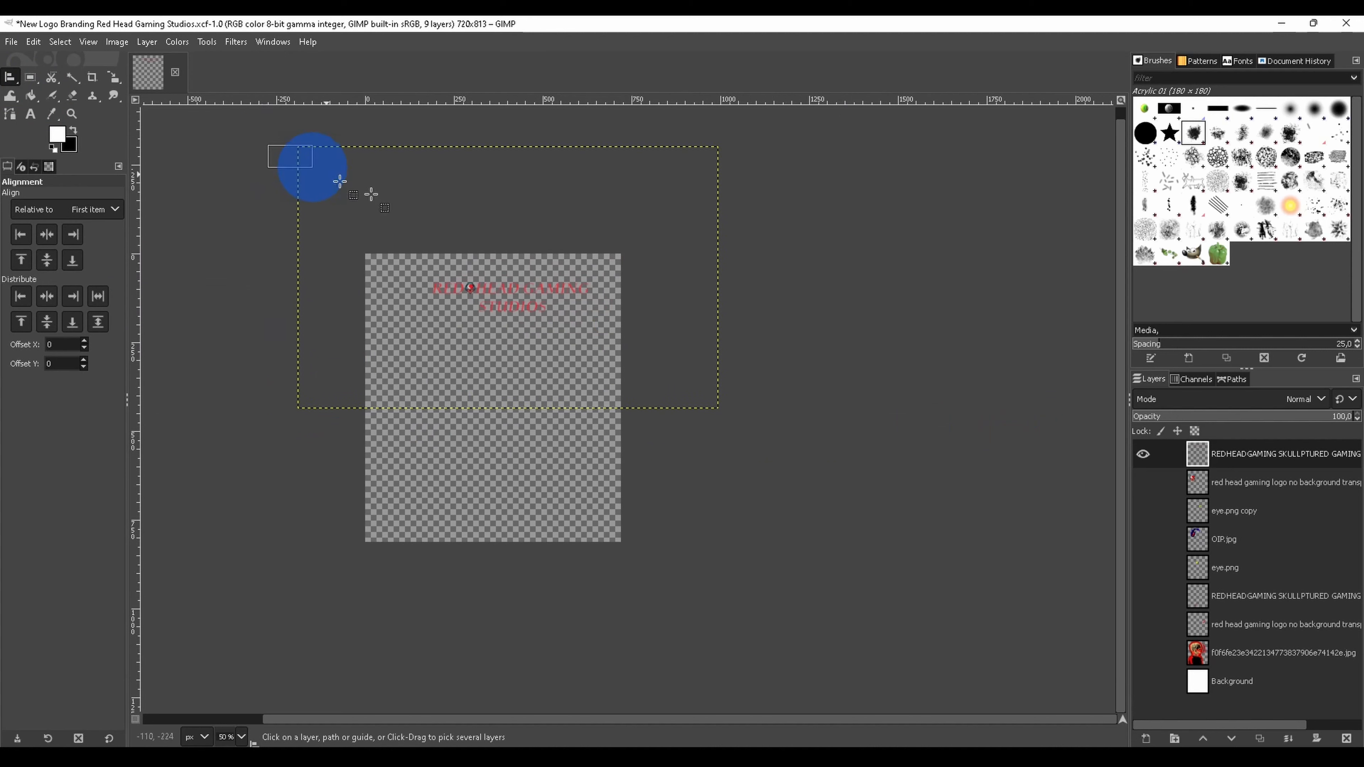
drag(339, 181, 747, 473)
click(48, 237)
shift+click(1143, 455)
shift+click(1143, 455)
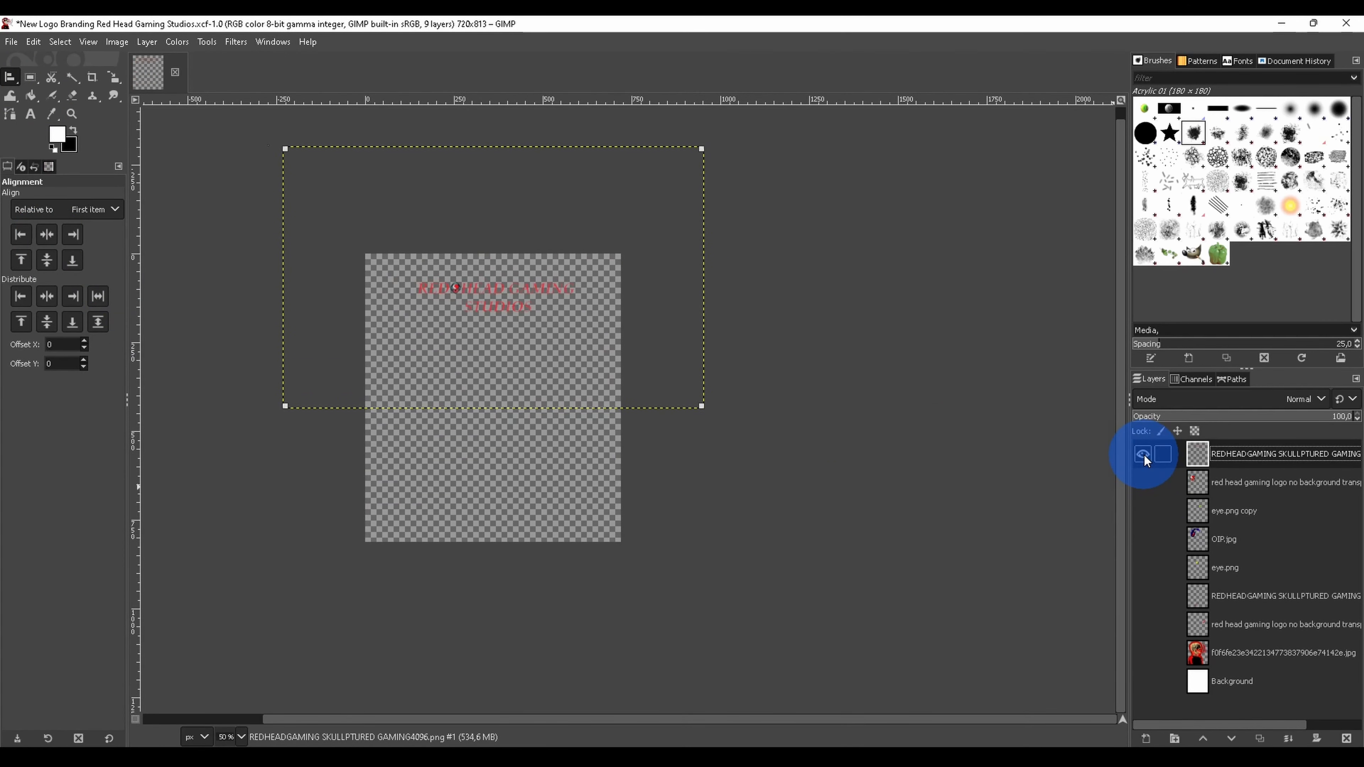
shift+click(1143, 455)
Step: Move the title text layer slightly higher, close to the canvas's upper edge, with only that layer shown
scroll(503, 383, up, 1)
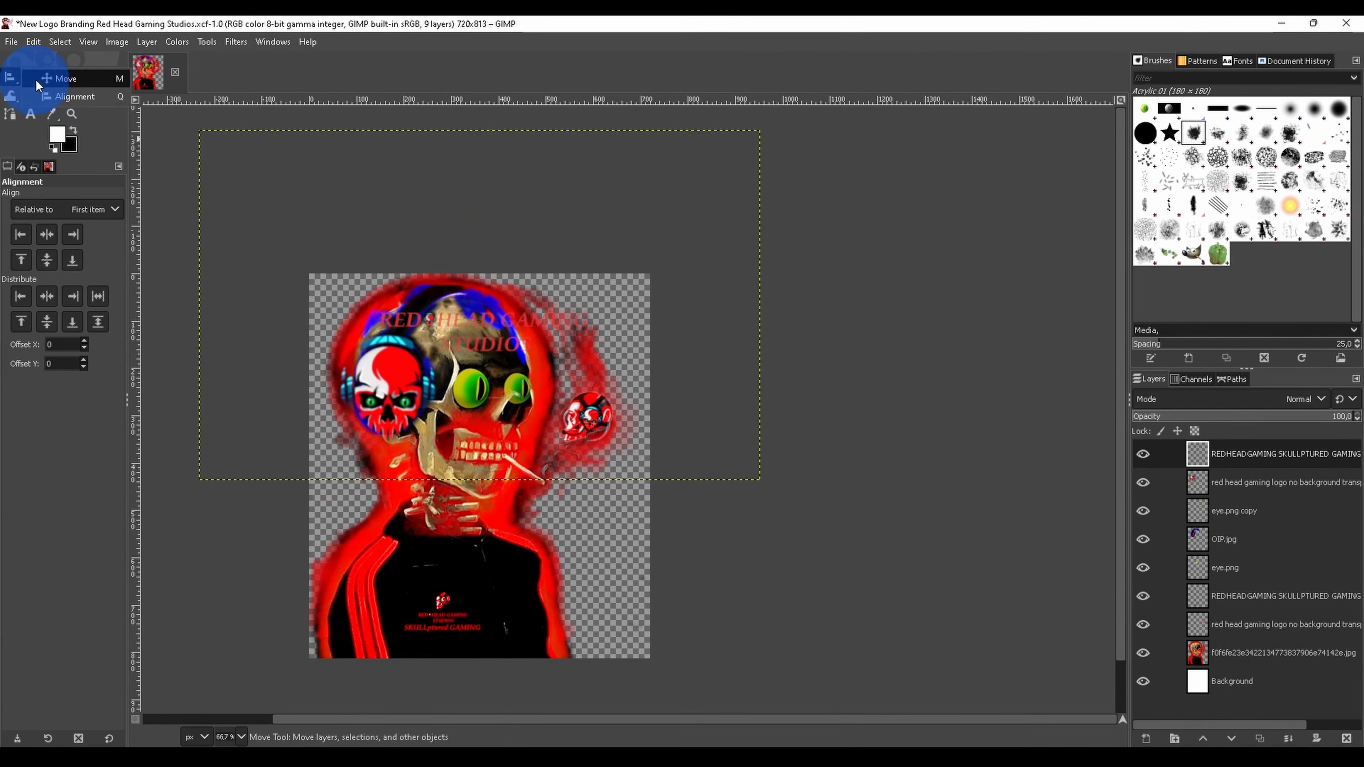
click(38, 85)
click(537, 305)
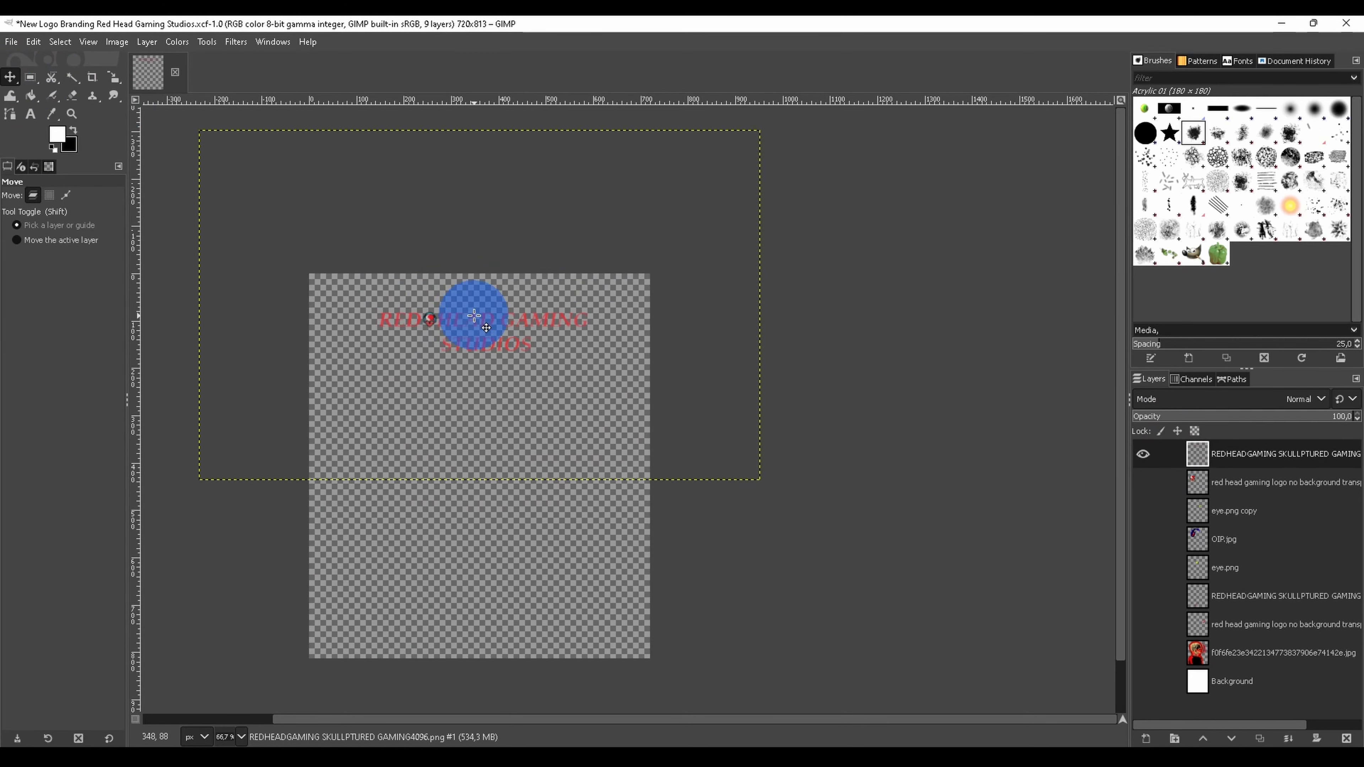
drag(474, 318, 473, 293)
scroll(472, 317, down, 2)
double_click(1198, 454)
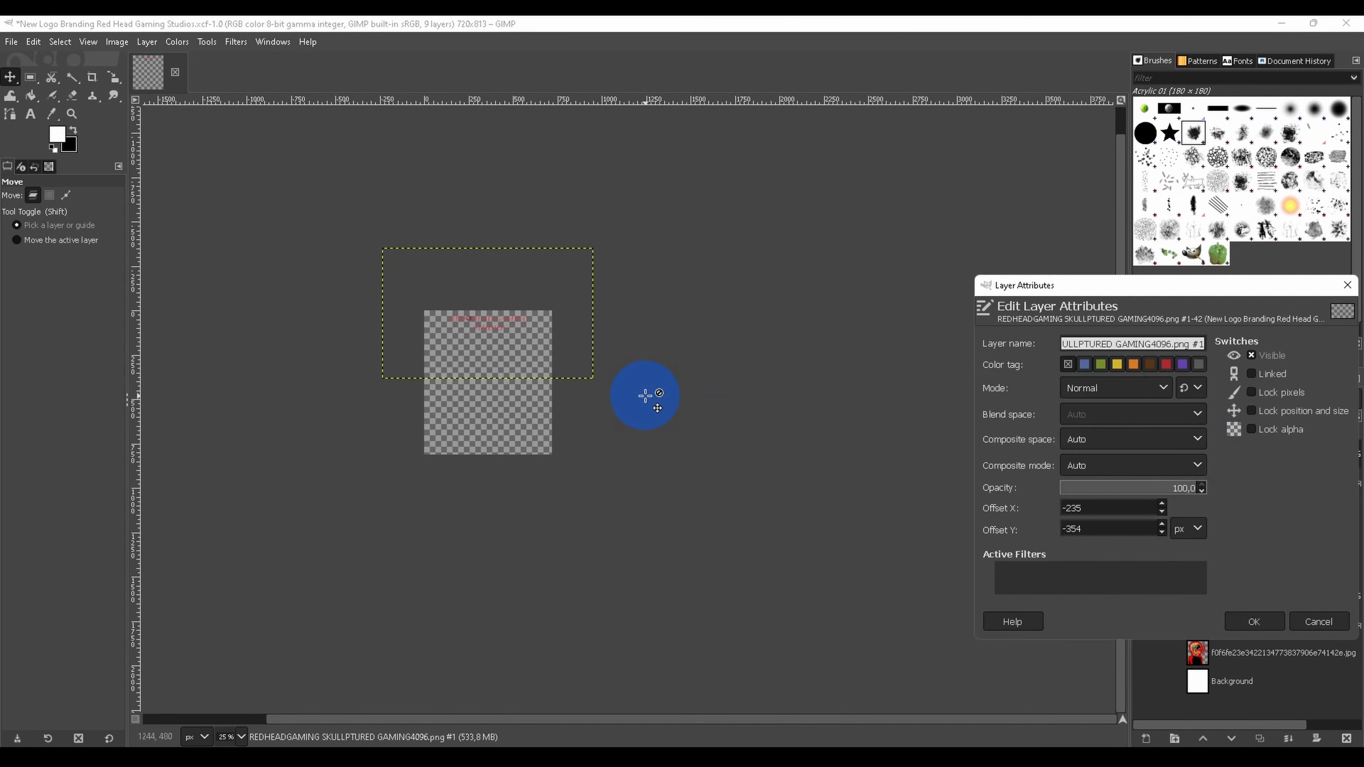
key(Escape)
scroll(472, 320, up, 6)
scroll(416, 312, down, 3)
drag(419, 312, 539, 365)
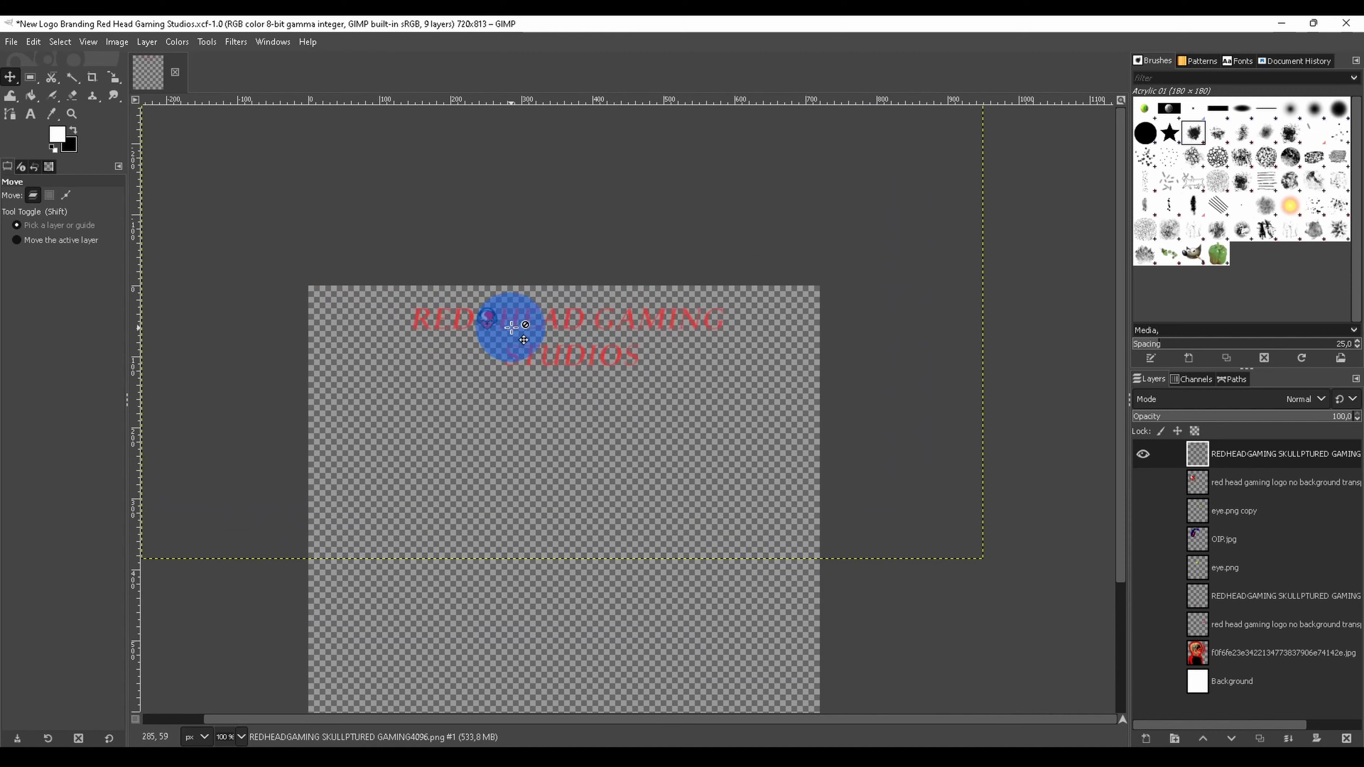
Step: Adjust the tones of the title text layer with Curves
scroll(513, 326, down, 1)
scroll(513, 326, up, 1)
click(176, 41)
click(188, 206)
drag(249, 445, 263, 480)
click(364, 349)
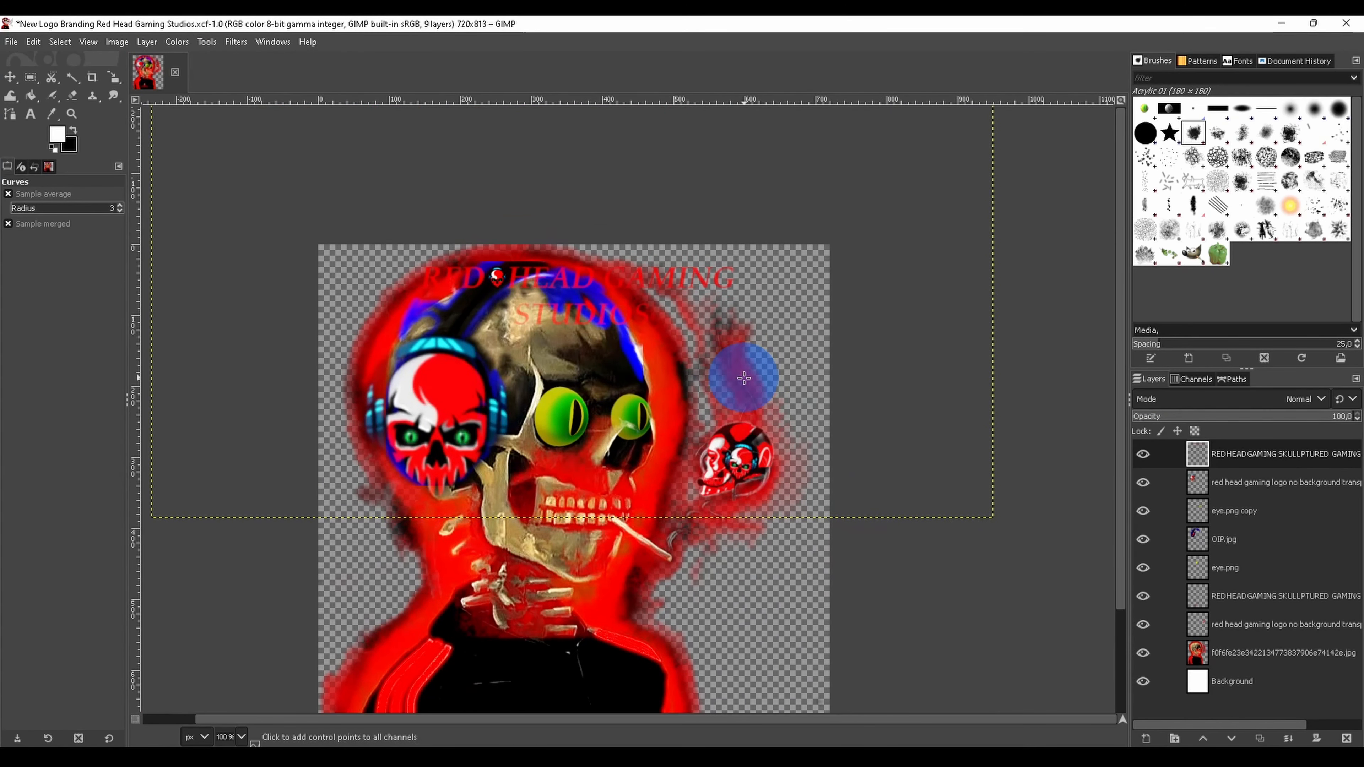
click(113, 77)
click(634, 404)
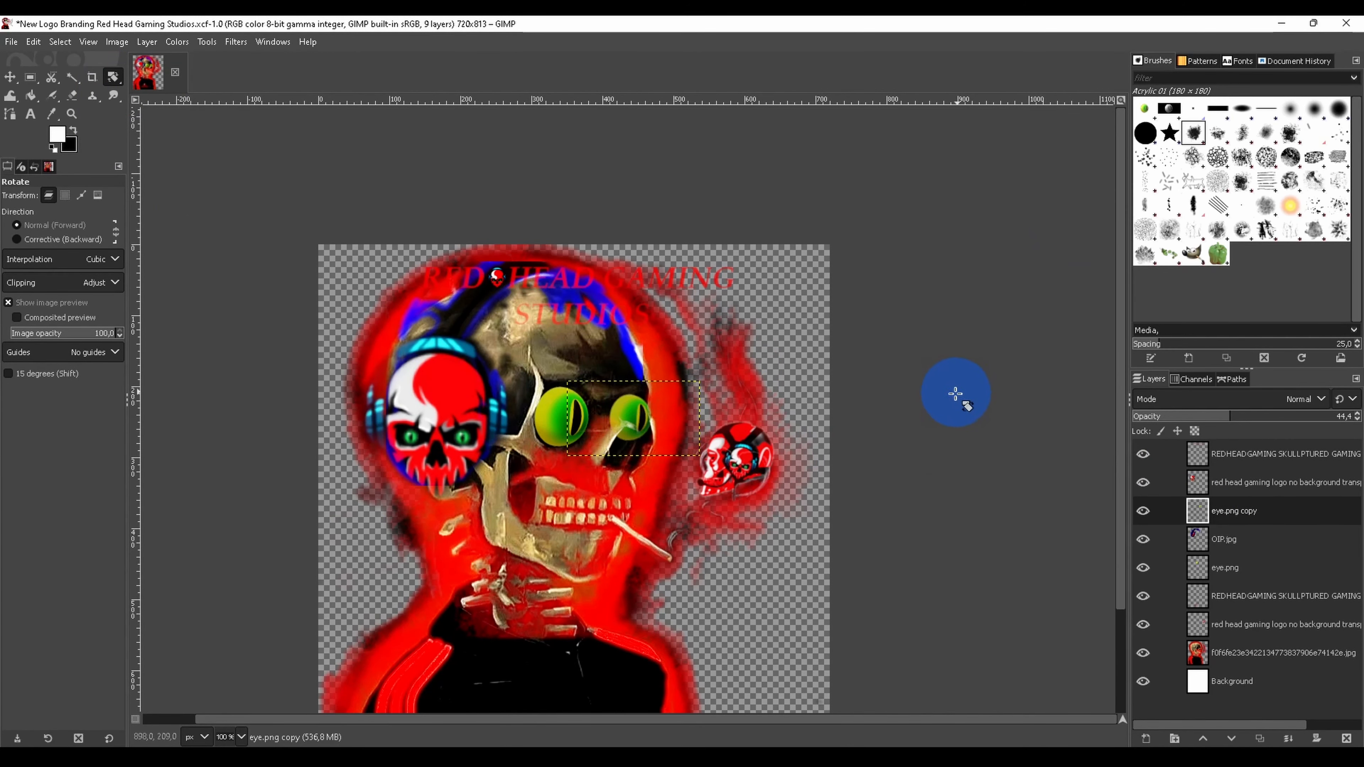
click(913, 466)
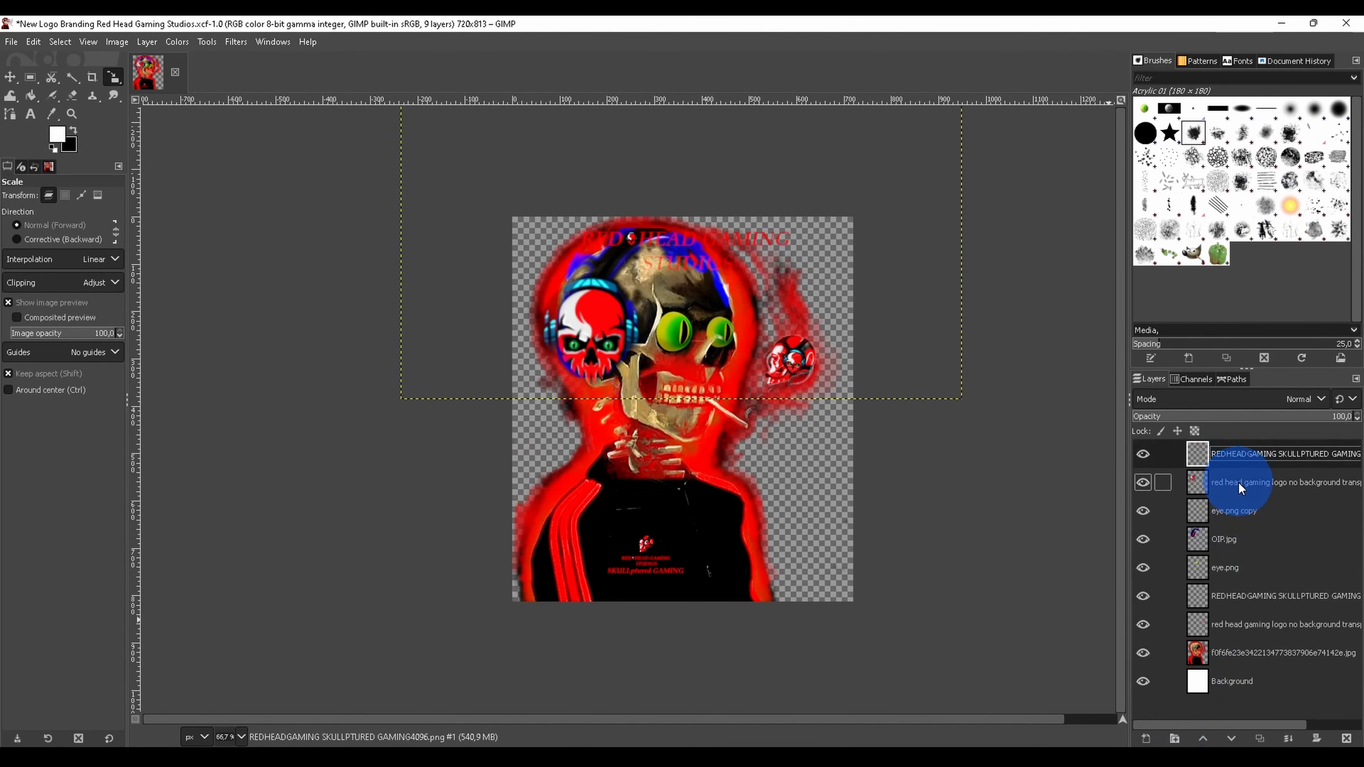
Step: Add a transparent layer named "pop text" directly beneath the title text layer and activate the Paintbrush
click(1239, 482)
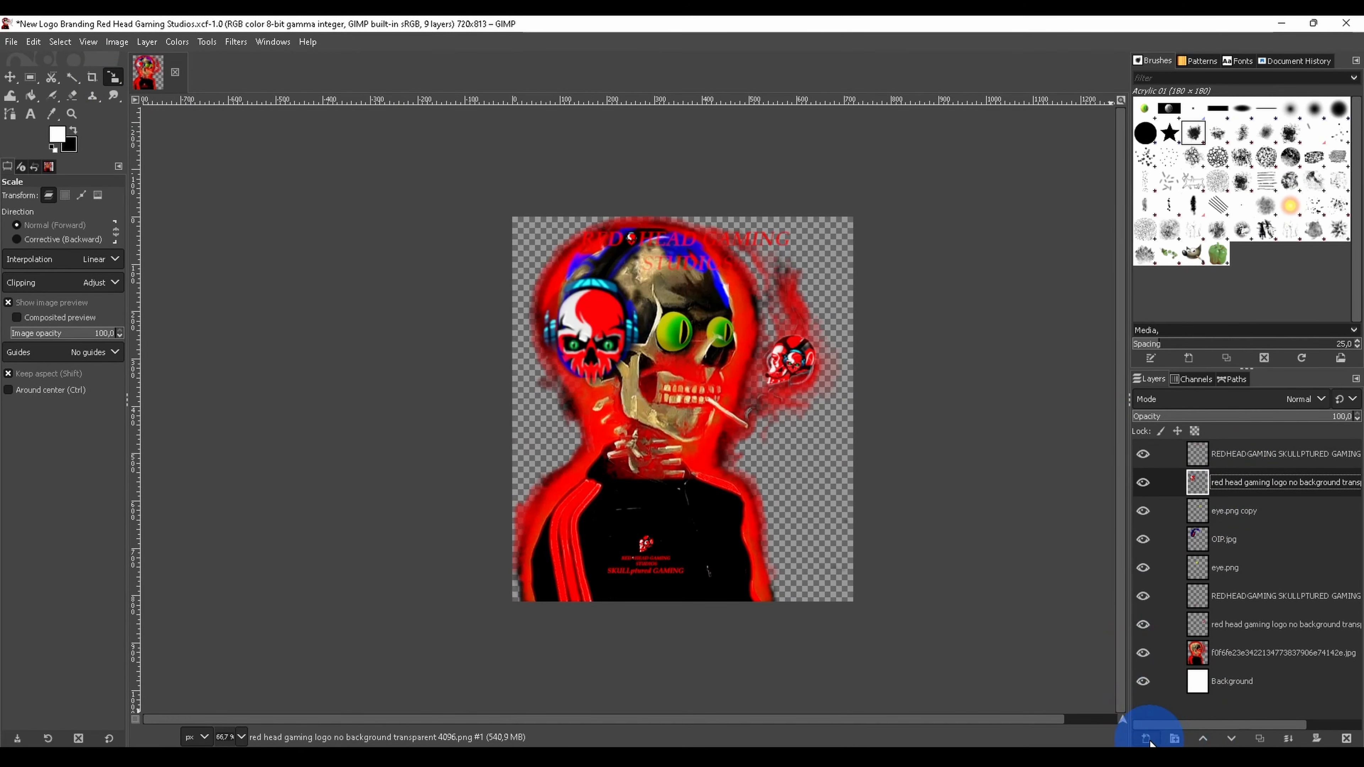
click(1146, 739)
click(1210, 599)
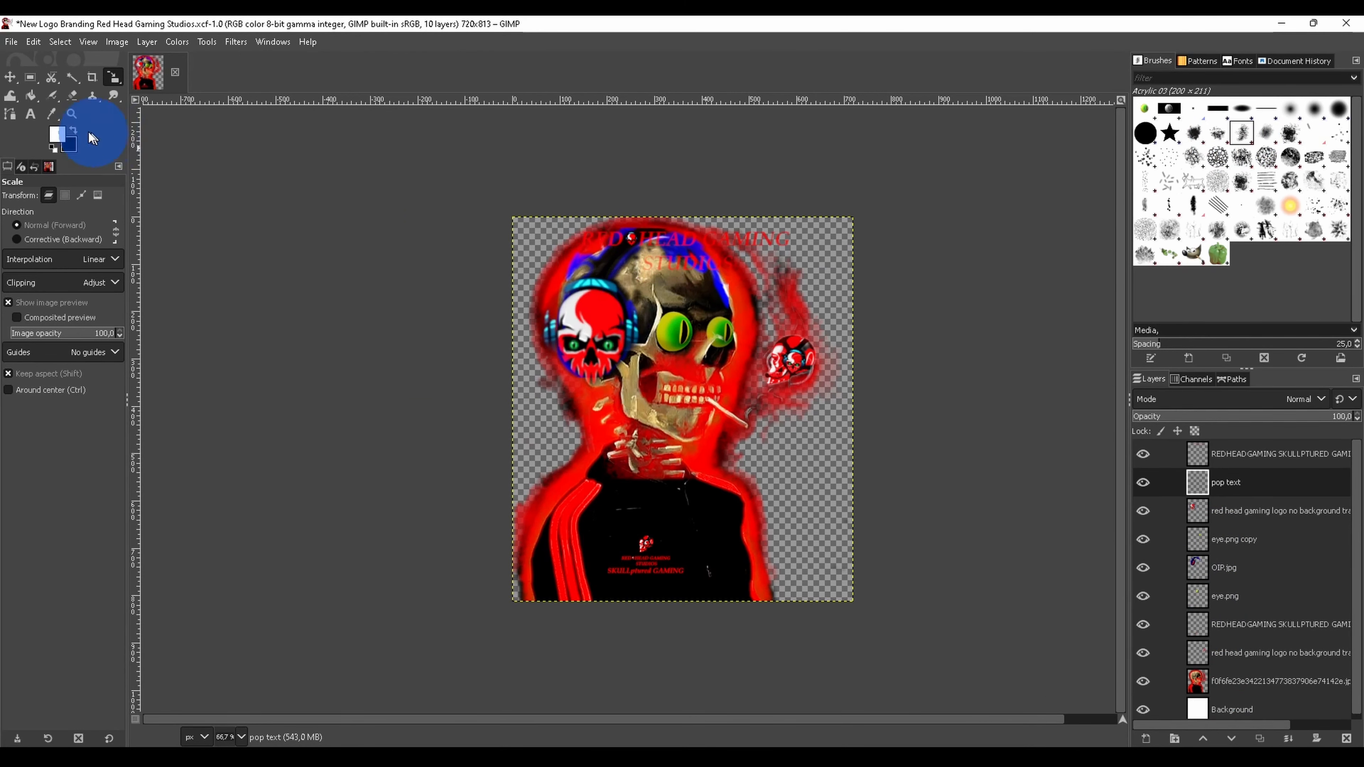
key(p)
Step: Try painting black behind the title with the Acrylic 03 brush at size 211, and undo the strokes
mouse_move(598, 243)
mouse_down()
mouse_move(748, 243)
mouse_move(639, 254)
mouse_move(684, 262)
mouse_move(737, 243)
mouse_move(677, 272)
mouse_move(681, 242)
mouse_move(794, 286)
mouse_up()
scroll(794, 286, up, 2)
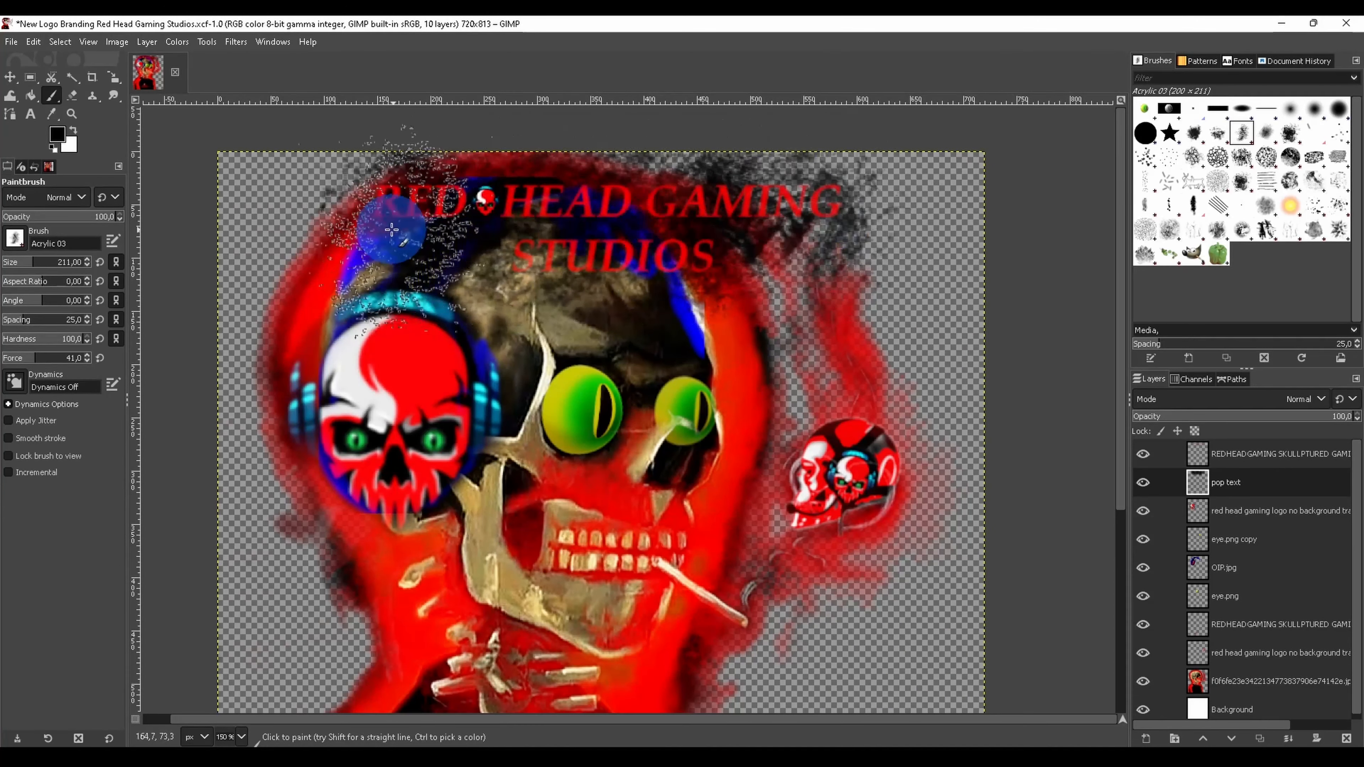
scroll(823, 381, down, 5)
scroll(829, 360, up, 4)
scroll(841, 327, down, 1)
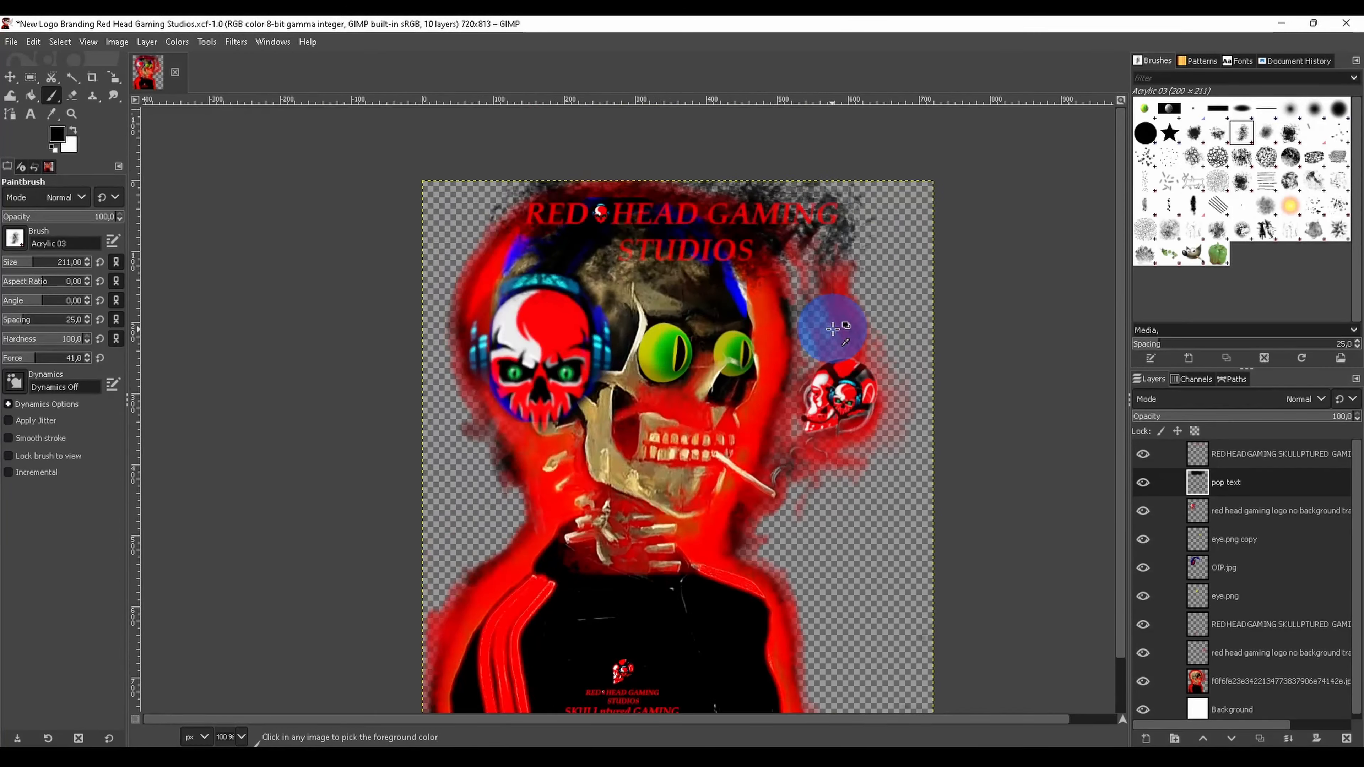
scroll(840, 325, up, 1)
key(ctrl+z)
key(ctrl+z)
scroll(813, 310, up, 2)
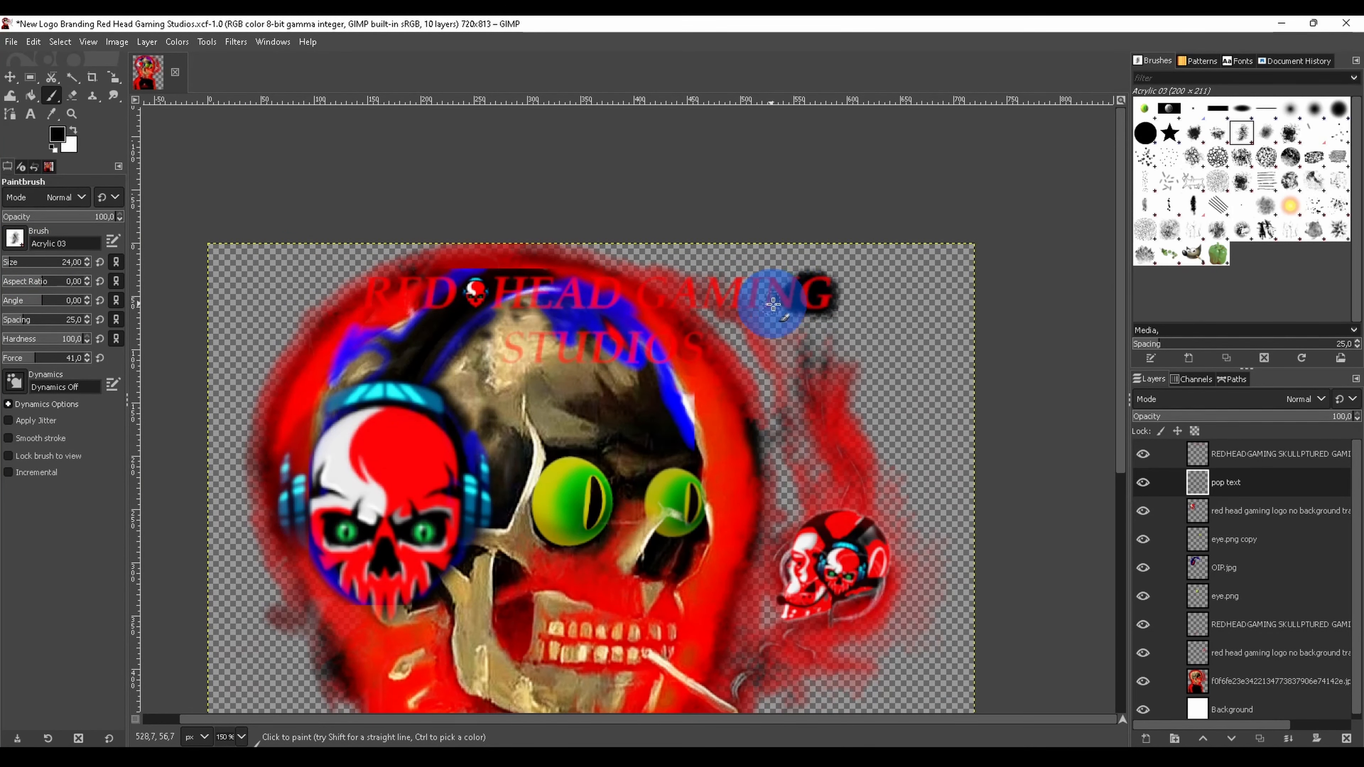
Step: Paint a black backdrop behind both title lines on the pop text layer using the Acrylic 03 brush at size 24
mouse_move(777, 281)
mouse_down()
mouse_move(609, 280)
mouse_move(741, 297)
mouse_move(717, 306)
mouse_move(546, 291)
mouse_move(602, 279)
mouse_move(481, 282)
mouse_move(571, 298)
mouse_move(543, 305)
mouse_move(669, 296)
mouse_move(434, 284)
mouse_up()
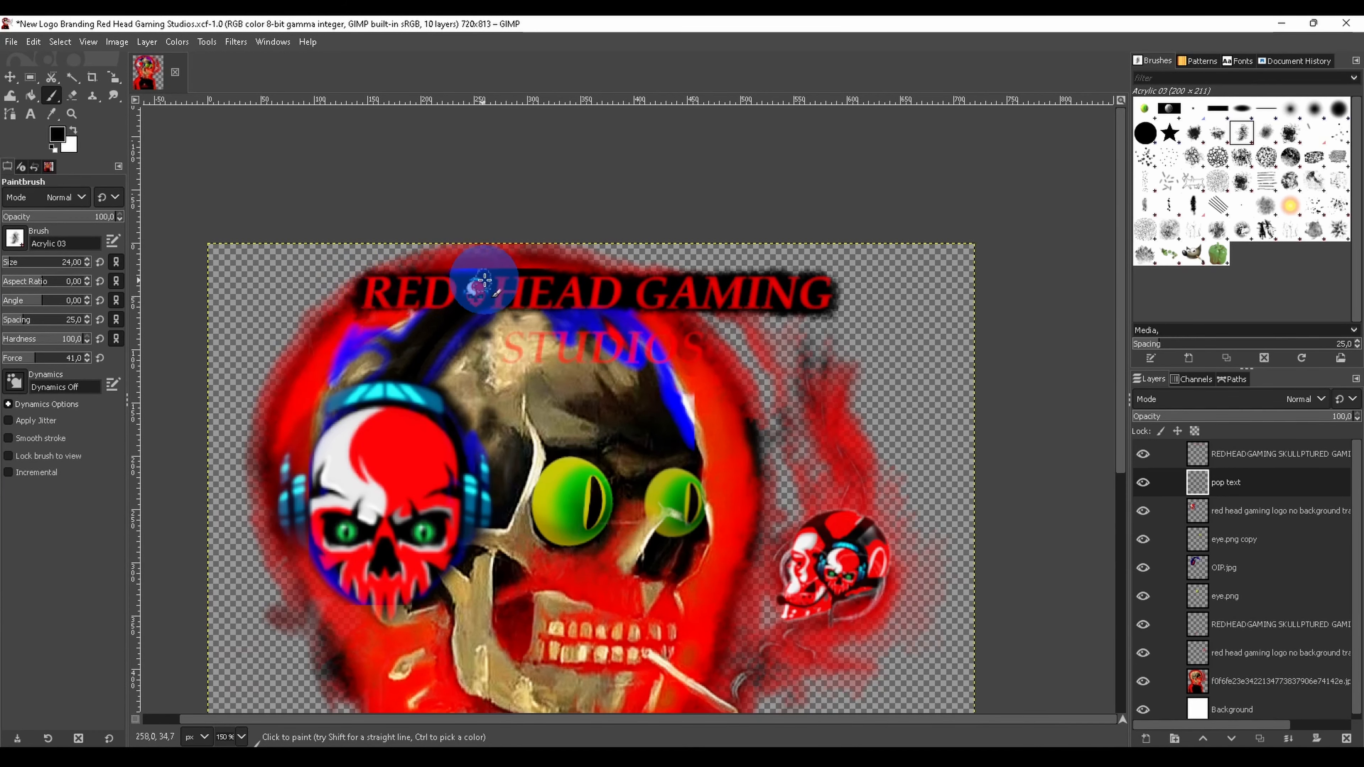
mouse_move(485, 280)
mouse_down()
mouse_move(818, 291)
mouse_move(380, 305)
mouse_up()
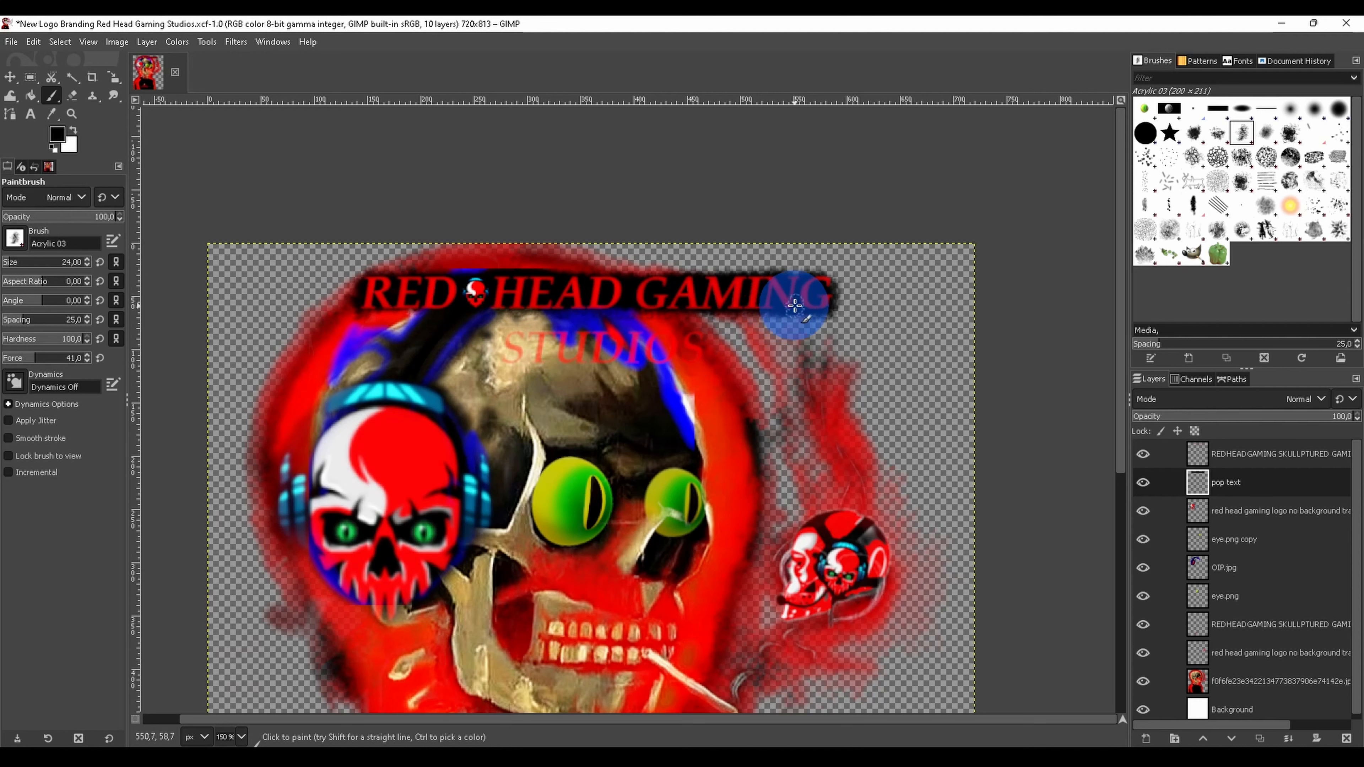
mouse_move(696, 308)
mouse_down()
mouse_move(455, 304)
mouse_move(411, 346)
mouse_move(526, 355)
mouse_up()
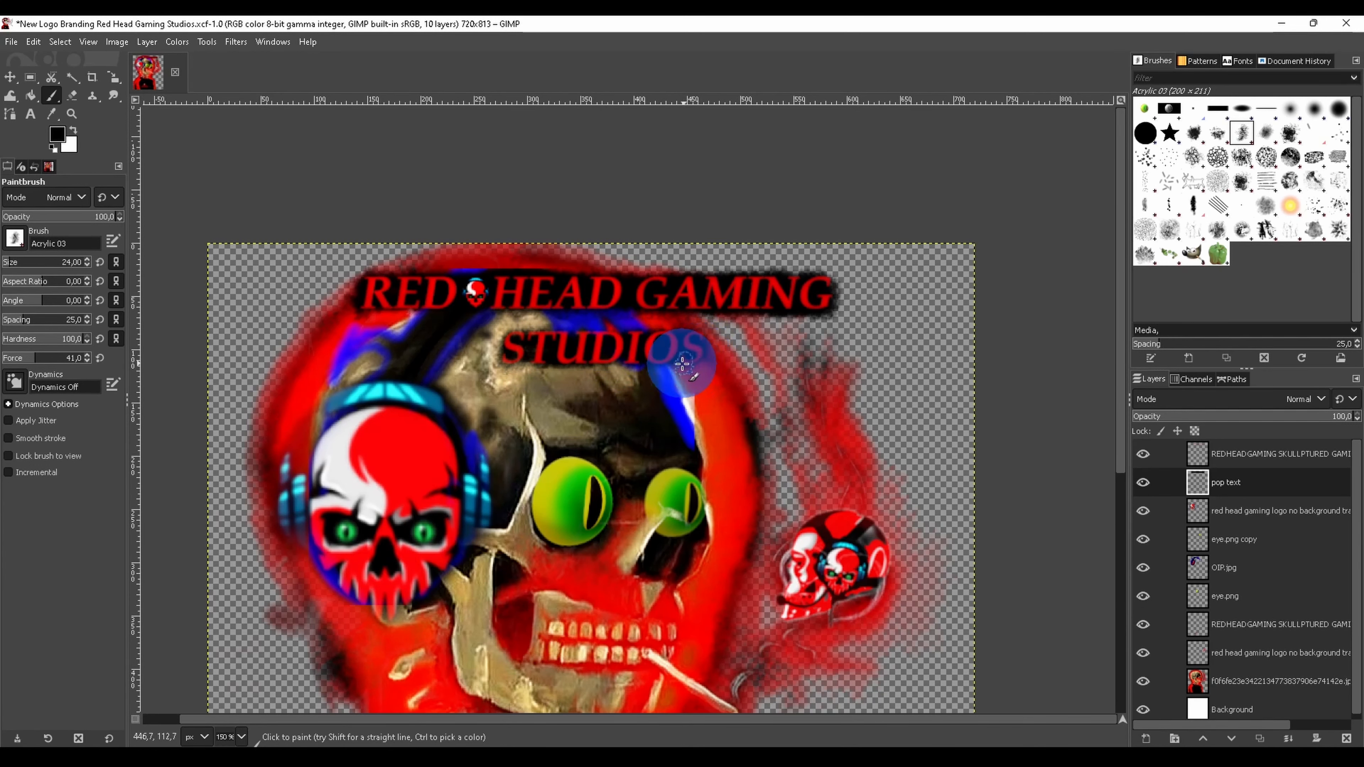
mouse_move(682, 365)
mouse_down()
mouse_move(574, 345)
mouse_move(529, 360)
mouse_up()
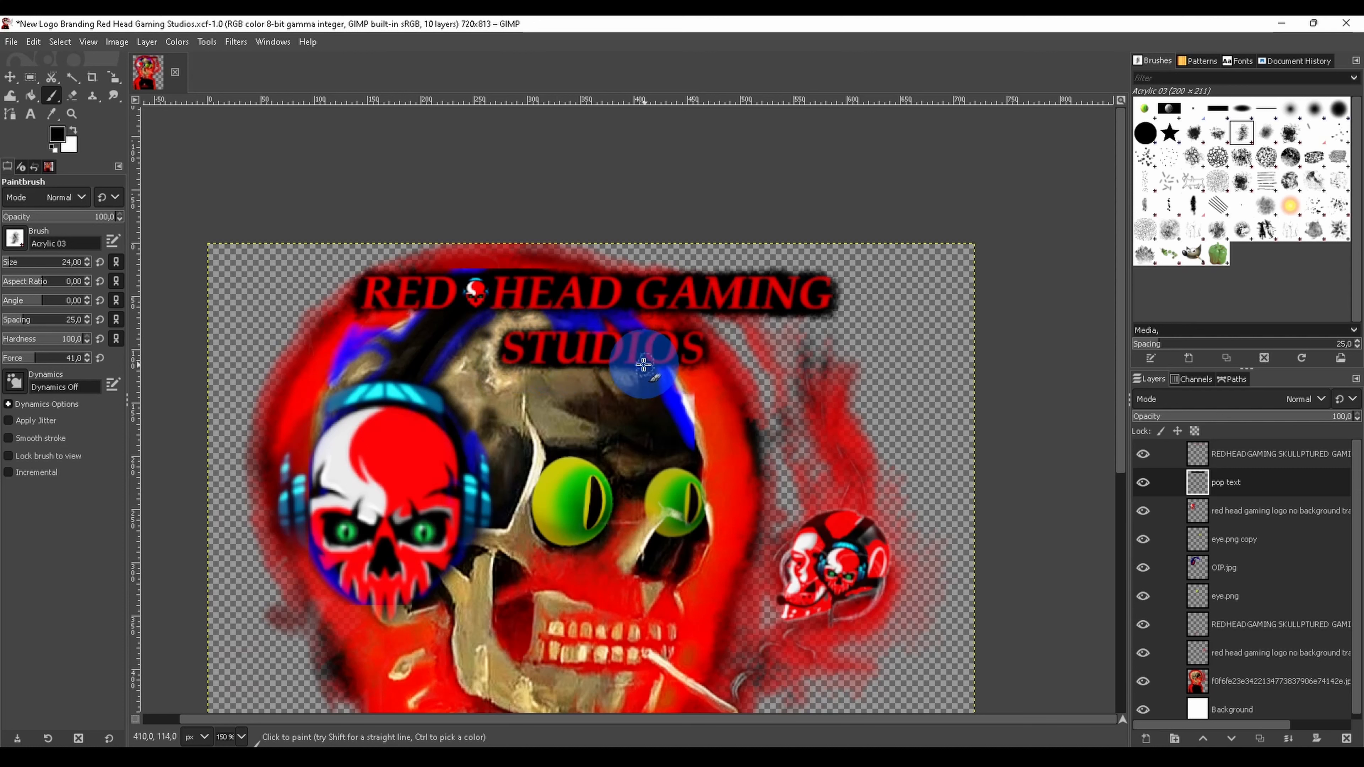
drag(659, 346, 593, 337)
mouse_move(509, 336)
mouse_down()
mouse_move(670, 350)
mouse_move(487, 407)
mouse_move(429, 293)
mouse_move(358, 287)
mouse_move(647, 301)
mouse_move(691, 286)
mouse_move(441, 295)
mouse_move(327, 206)
mouse_up()
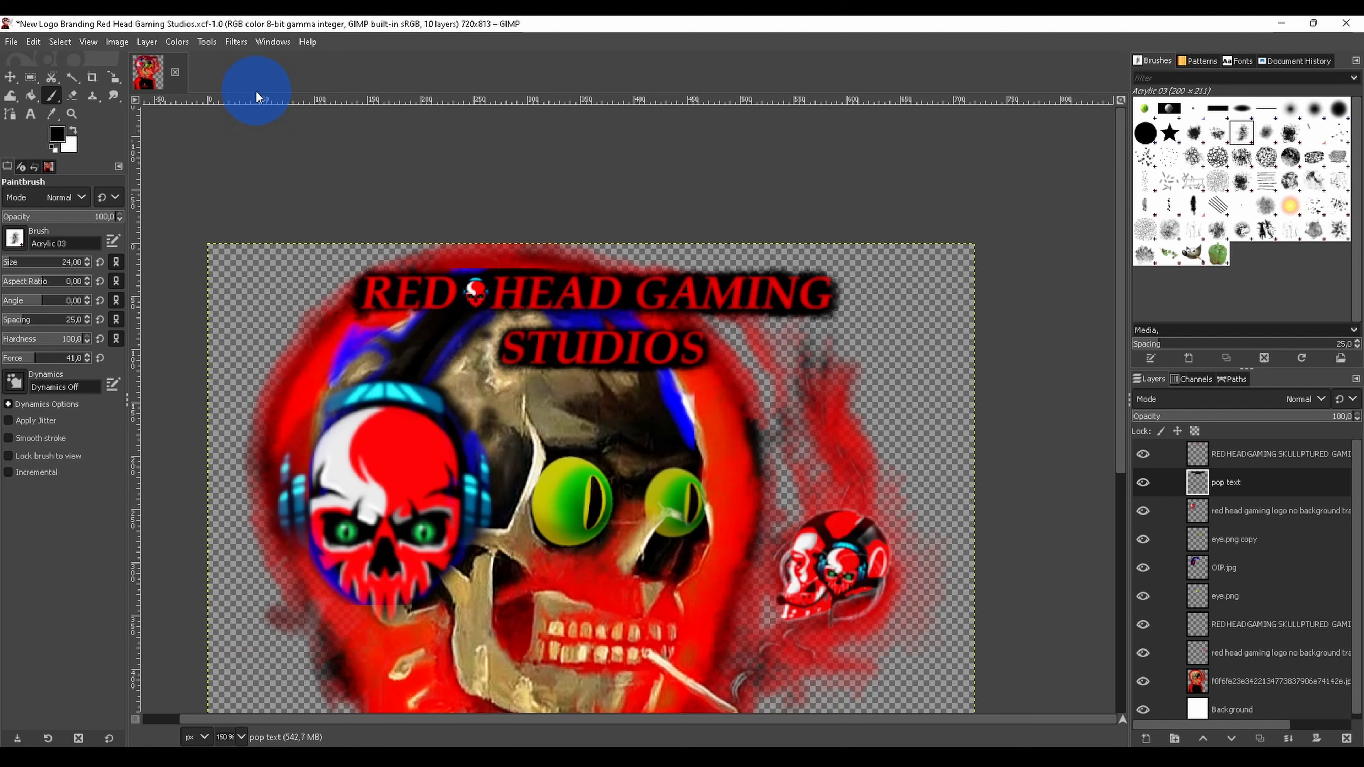
click(177, 41)
click(201, 219)
drag(223, 467, 311, 486)
drag(377, 353, 316, 343)
mouse_move(344, 349)
mouse_down()
mouse_move(313, 489)
mouse_move(216, 396)
mouse_move(295, 441)
mouse_move(261, 435)
mouse_move(198, 472)
mouse_move(277, 352)
mouse_up()
shift+click(1143, 482)
key(Escape)
Step: Adjust the pop text layer's tones with Curves and show all layers again
click(176, 41)
click(195, 223)
drag(293, 410, 372, 352)
click(375, 617)
shift+click(1143, 482)
Step: Add the text RGS over the skull's face in Sans-serif Bold at 62 px and recolour it red
scroll(792, 427, down, 5)
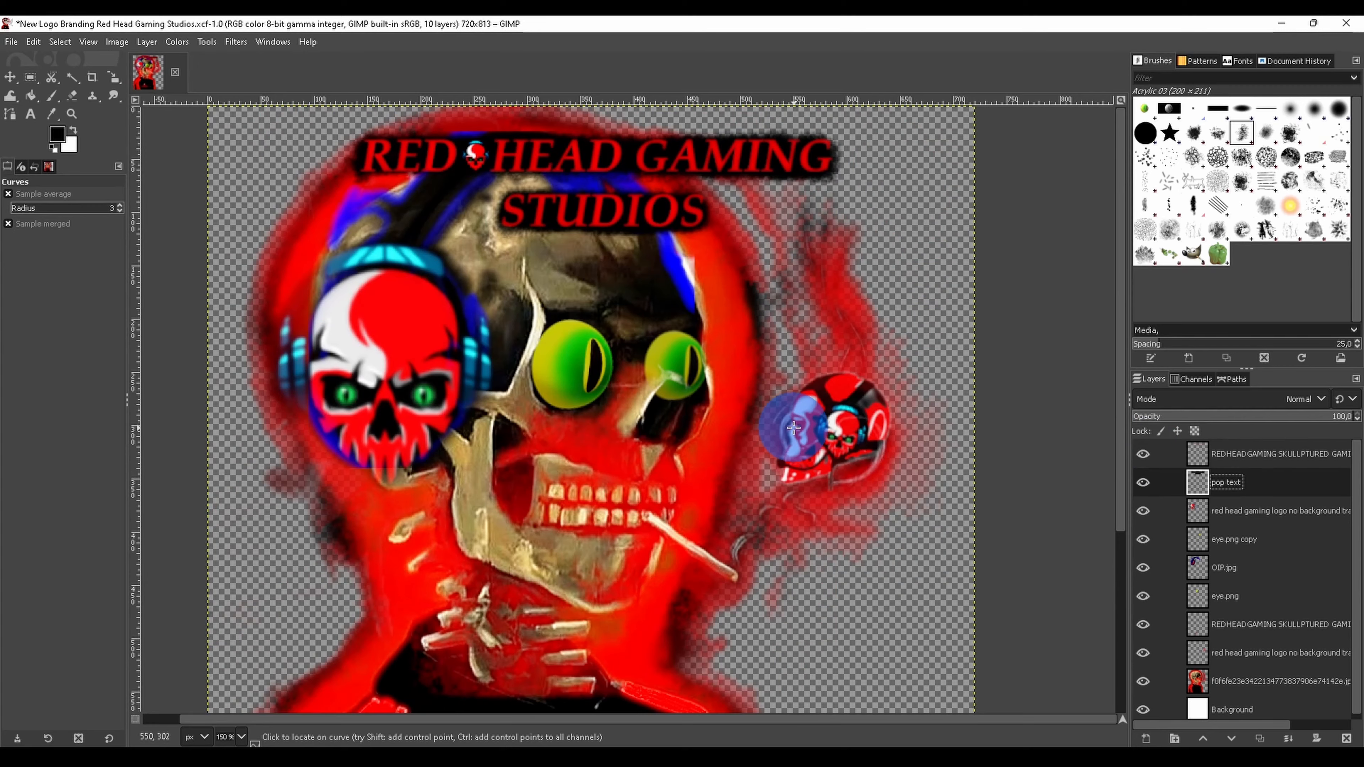
scroll(794, 427, down, 1)
key(t)
click(772, 428)
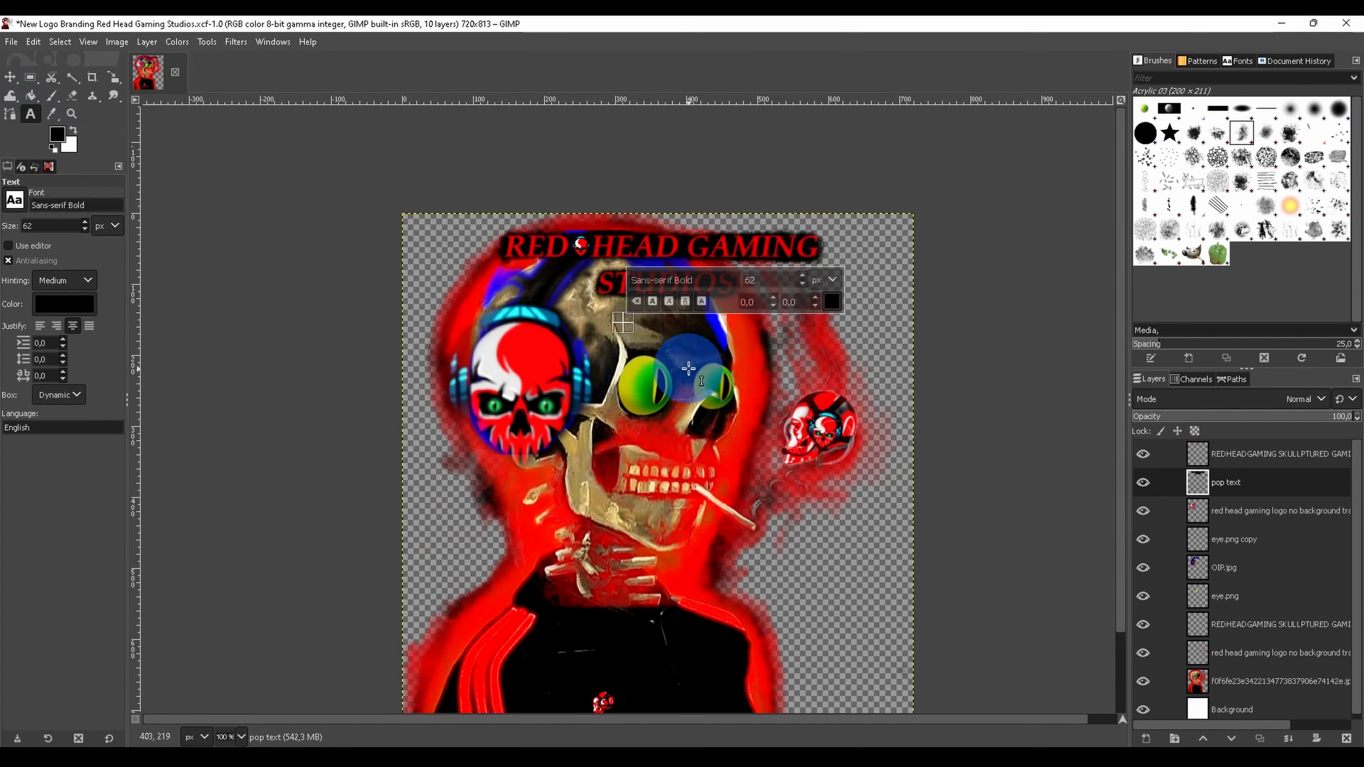
click(721, 285)
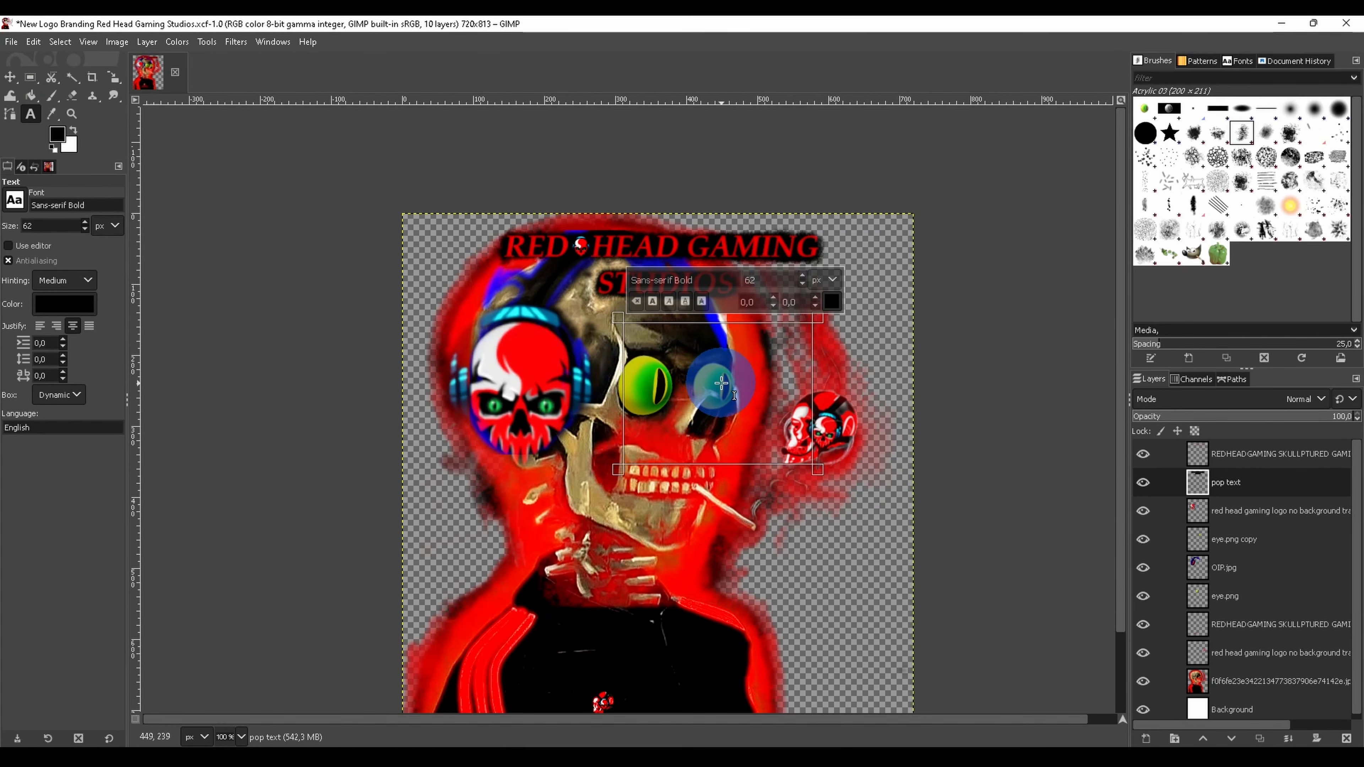
text(R)
drag(693, 367, 611, 382)
click(831, 302)
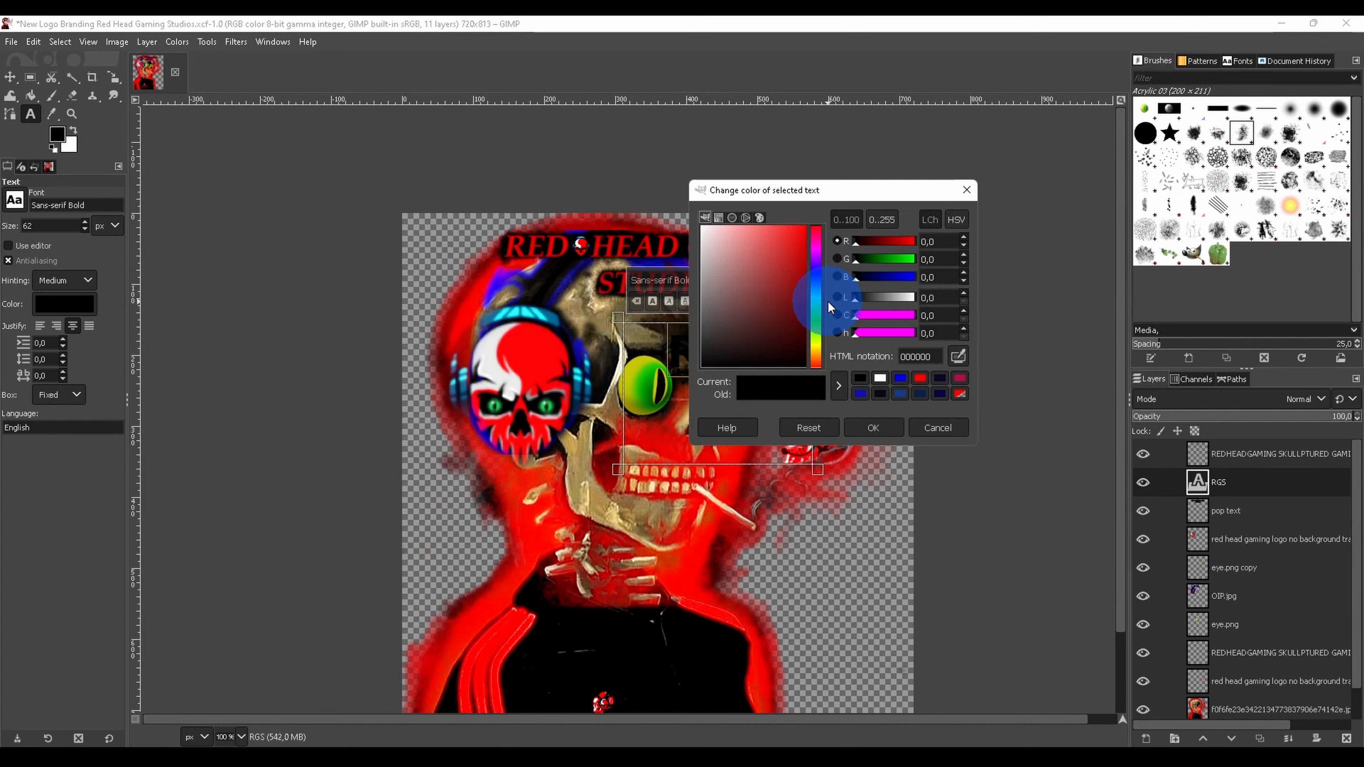
click(911, 379)
click(865, 424)
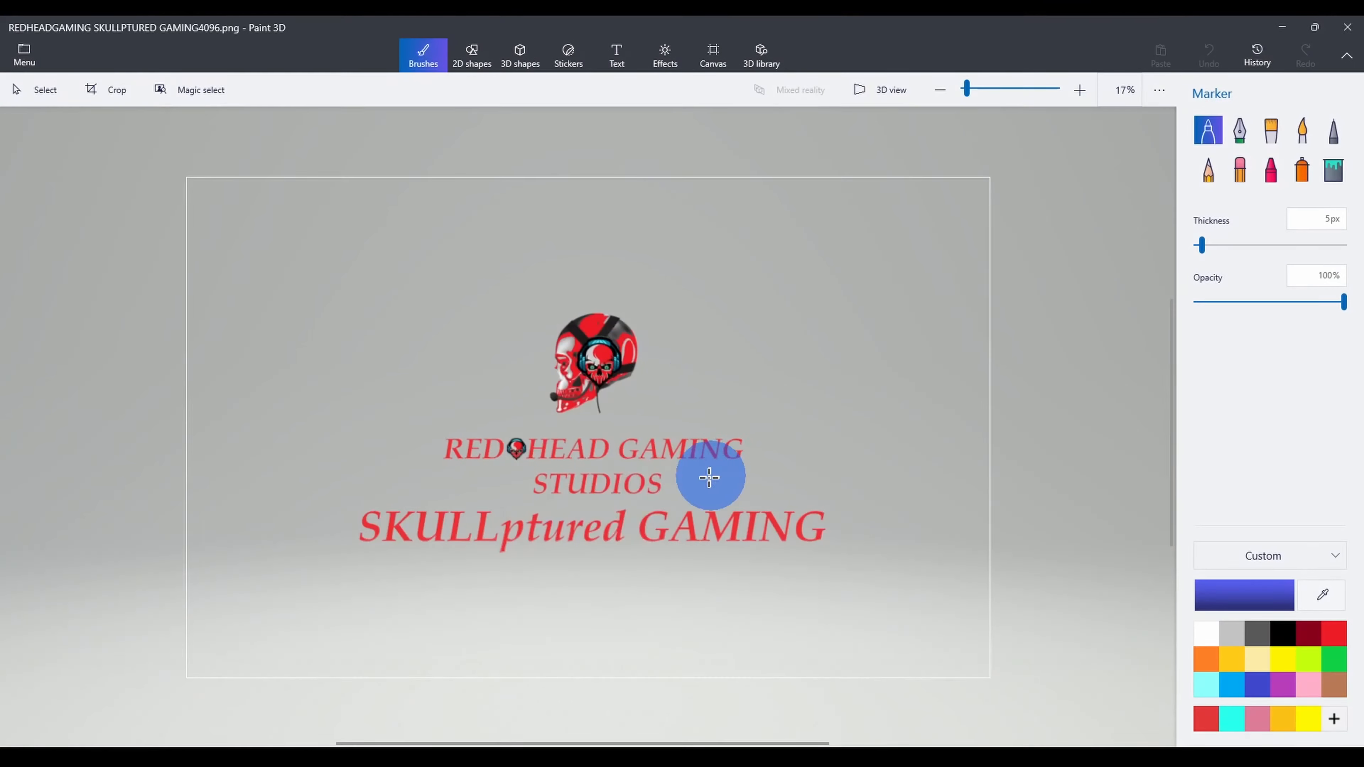
Step: Switch to Paint 3D and place the 2D text RHS below the SKULLptured GAMING line at size 130
click(618, 57)
click(604, 585)
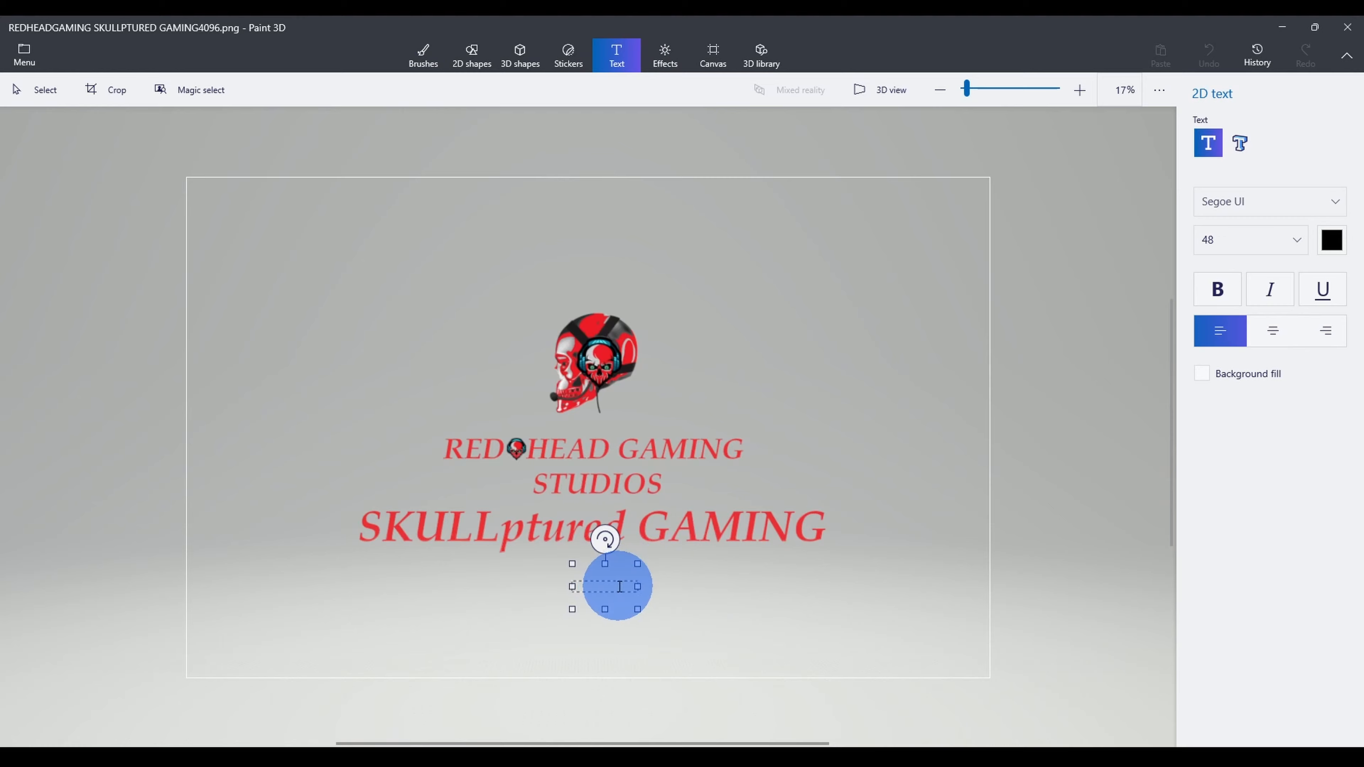
text(RHS)
key(ctrl+a)
click(1265, 244)
click(1247, 361)
Step: Set the RHS text's font to Perpetua Titling MT
click(1299, 210)
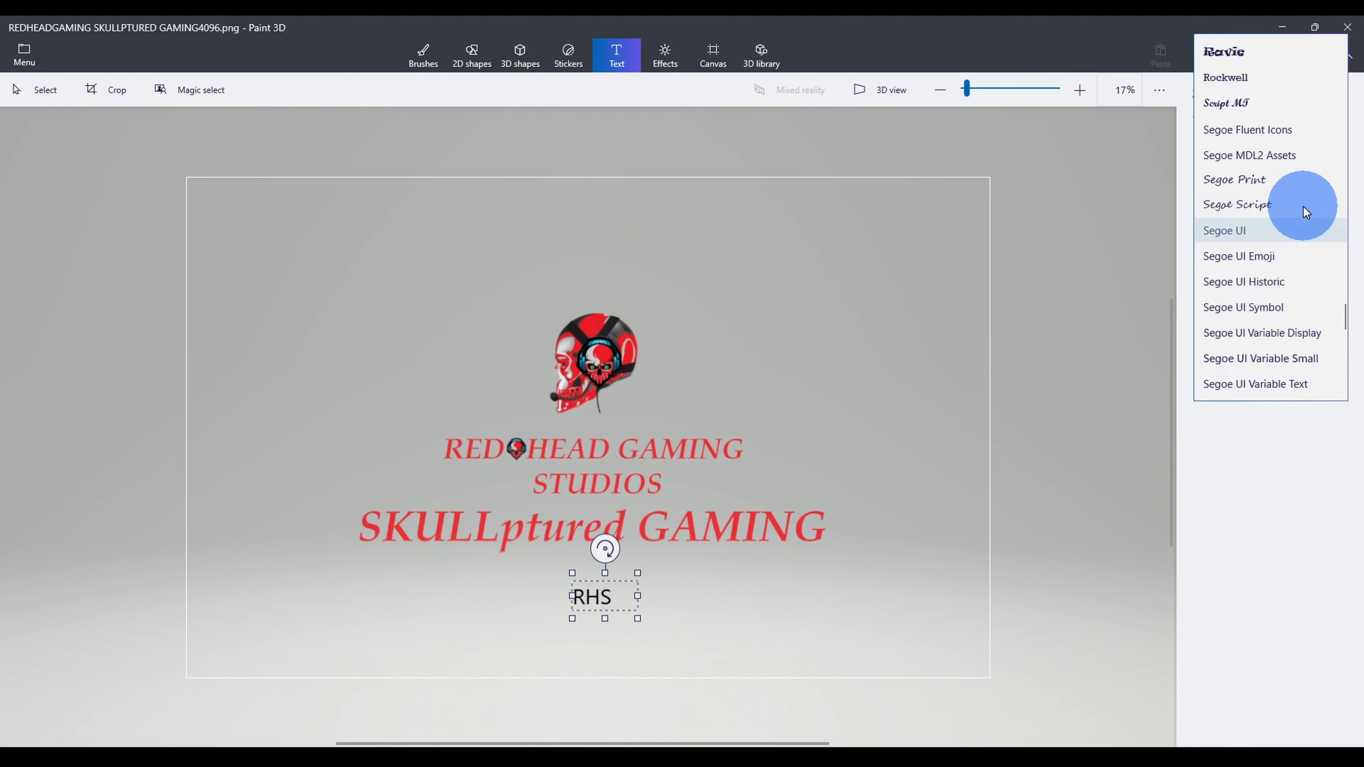
scroll(1305, 194, up, 1)
scroll(1291, 166, up, 2)
click(1286, 141)
click(1274, 195)
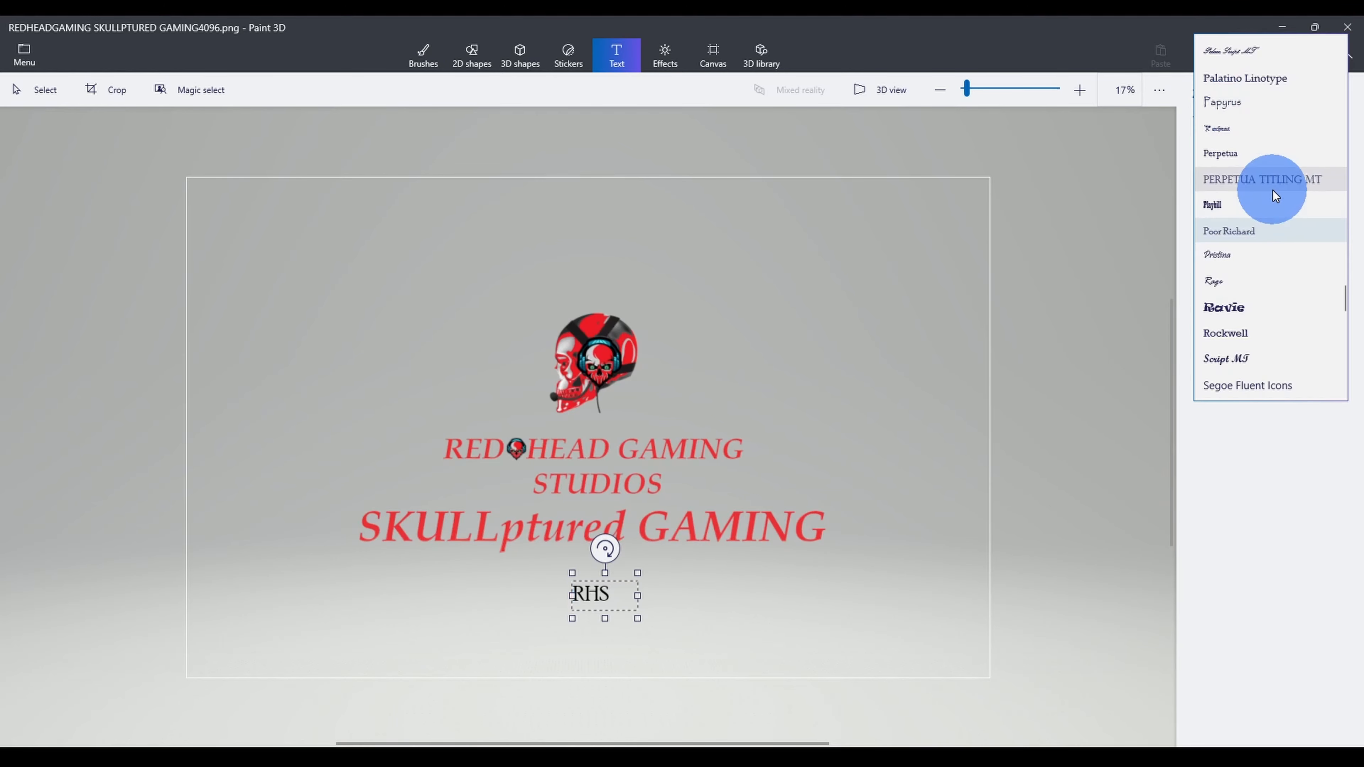
click(1282, 179)
Step: Make the RHS text bold, italic and underlined, widen its text box, and centre the text within it
click(1225, 293)
click(1271, 294)
click(1305, 304)
drag(638, 596, 763, 595)
click(1273, 330)
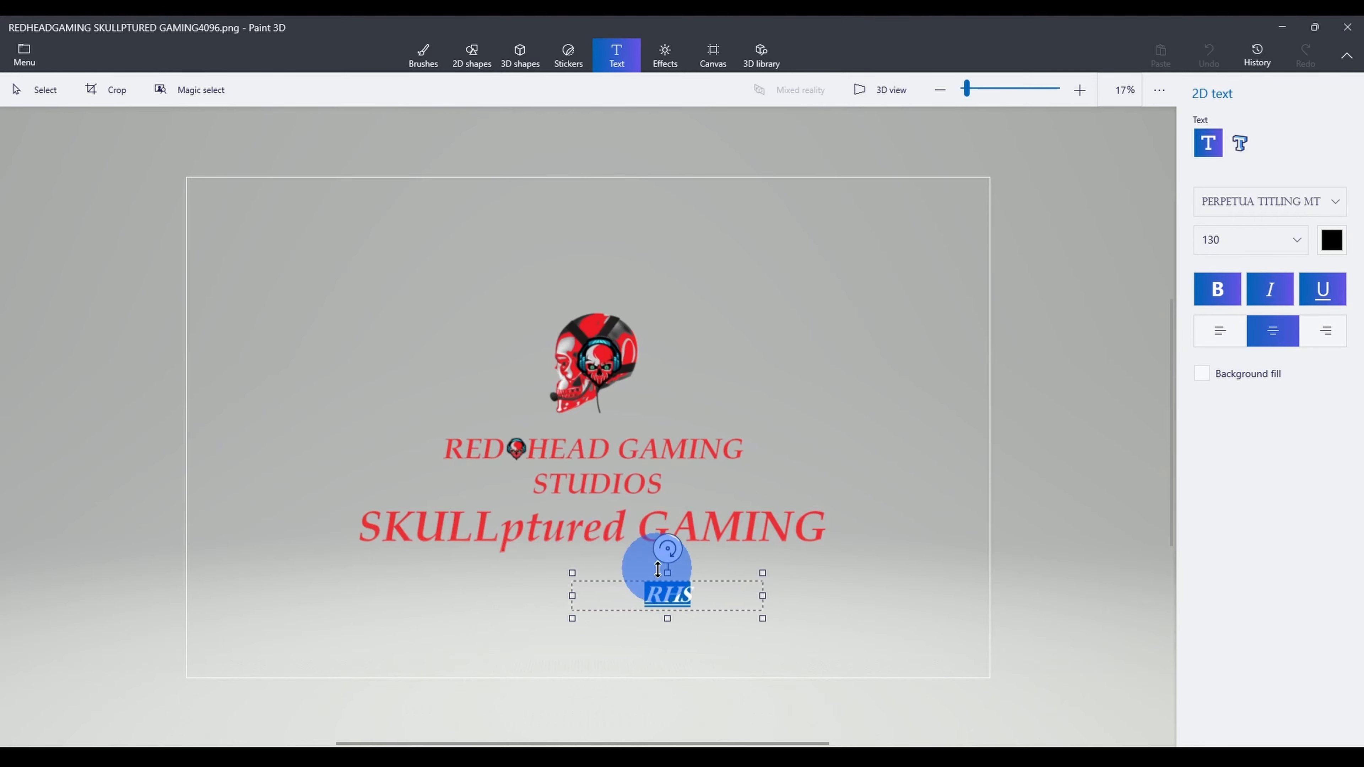
Step: Replace the RHS text with RGS in the same text box
mouse_move(667, 572)
mouse_down()
mouse_move(667, 547)
mouse_move(578, 594)
mouse_up()
text(RGS)
click(1337, 248)
click(754, 594)
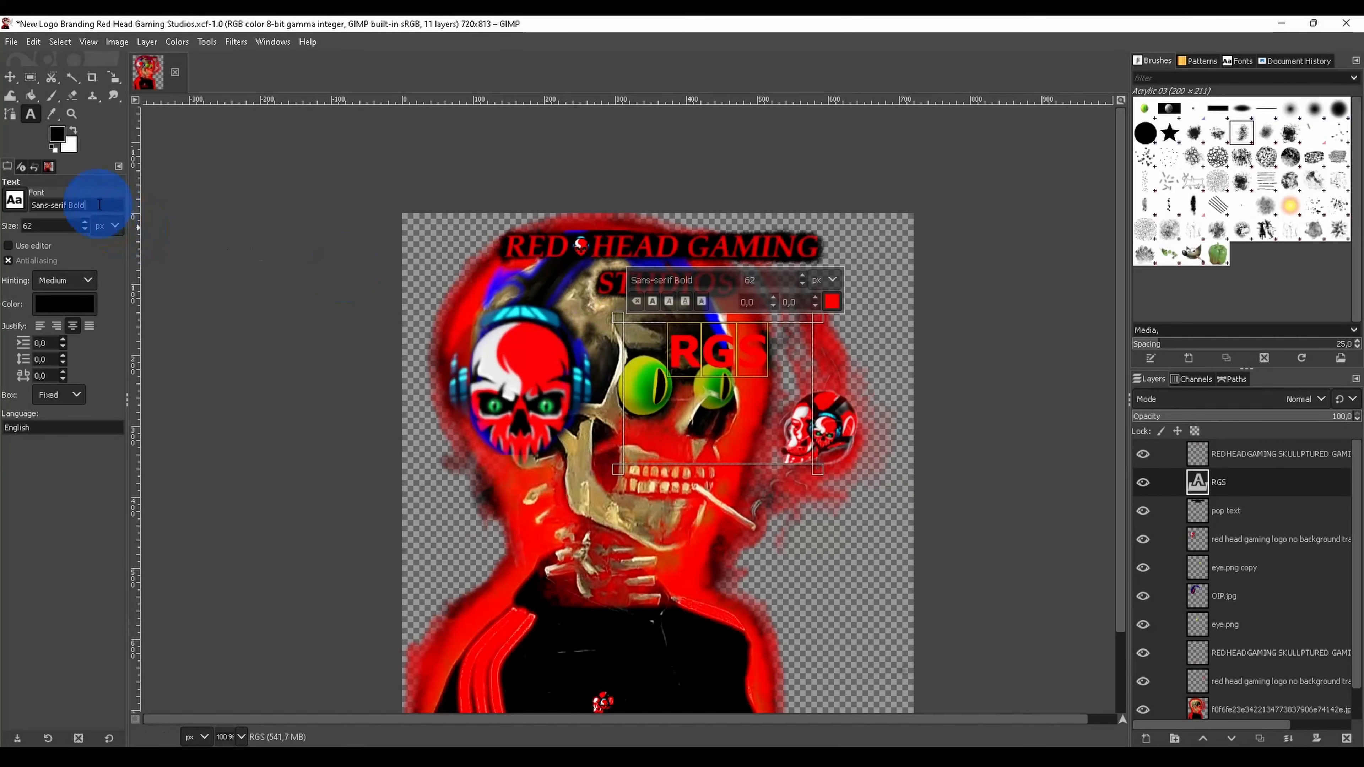
Step: Switch to GIMP and set the RGS text's font to Perpetua Titling MT Bold
click(1238, 61)
scroll(1230, 216, down, 2)
scroll(1239, 216, up, 15)
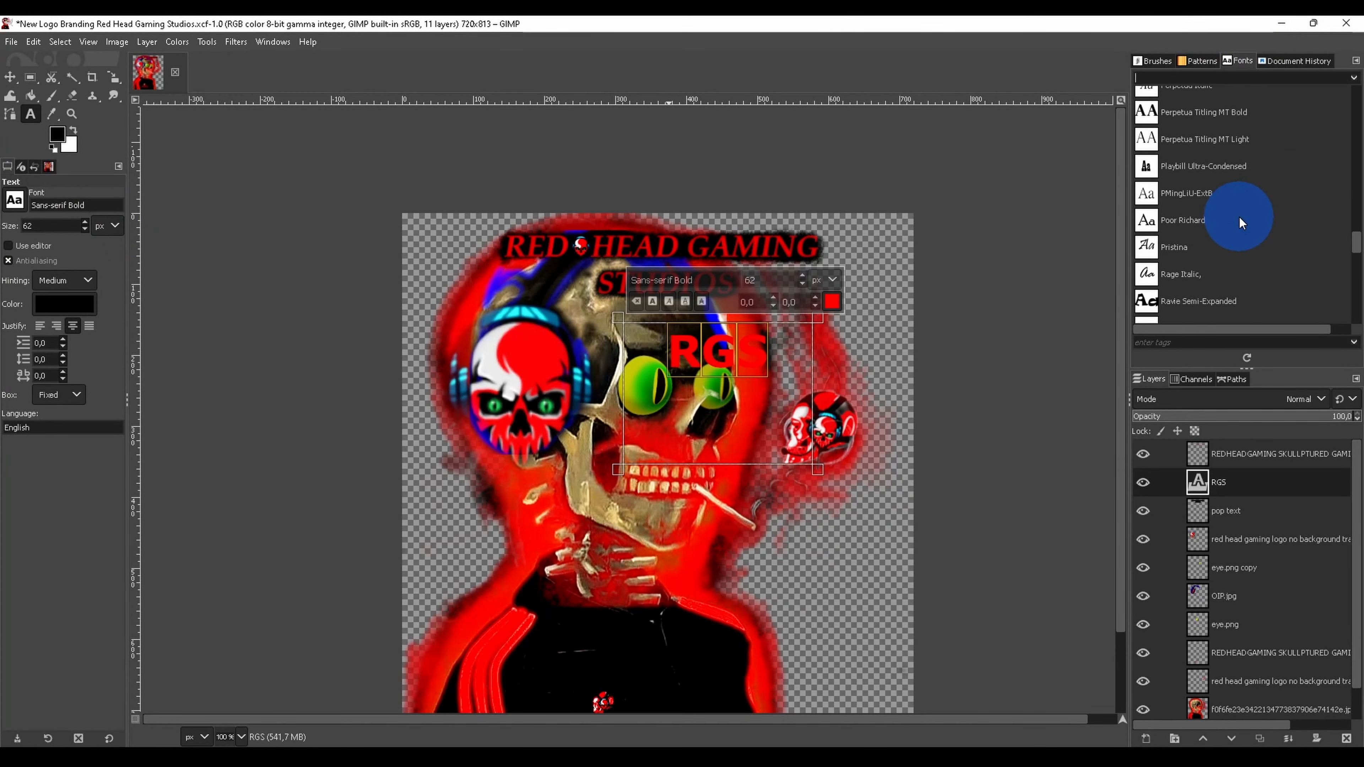
scroll(1245, 217, up, 1)
click(1240, 180)
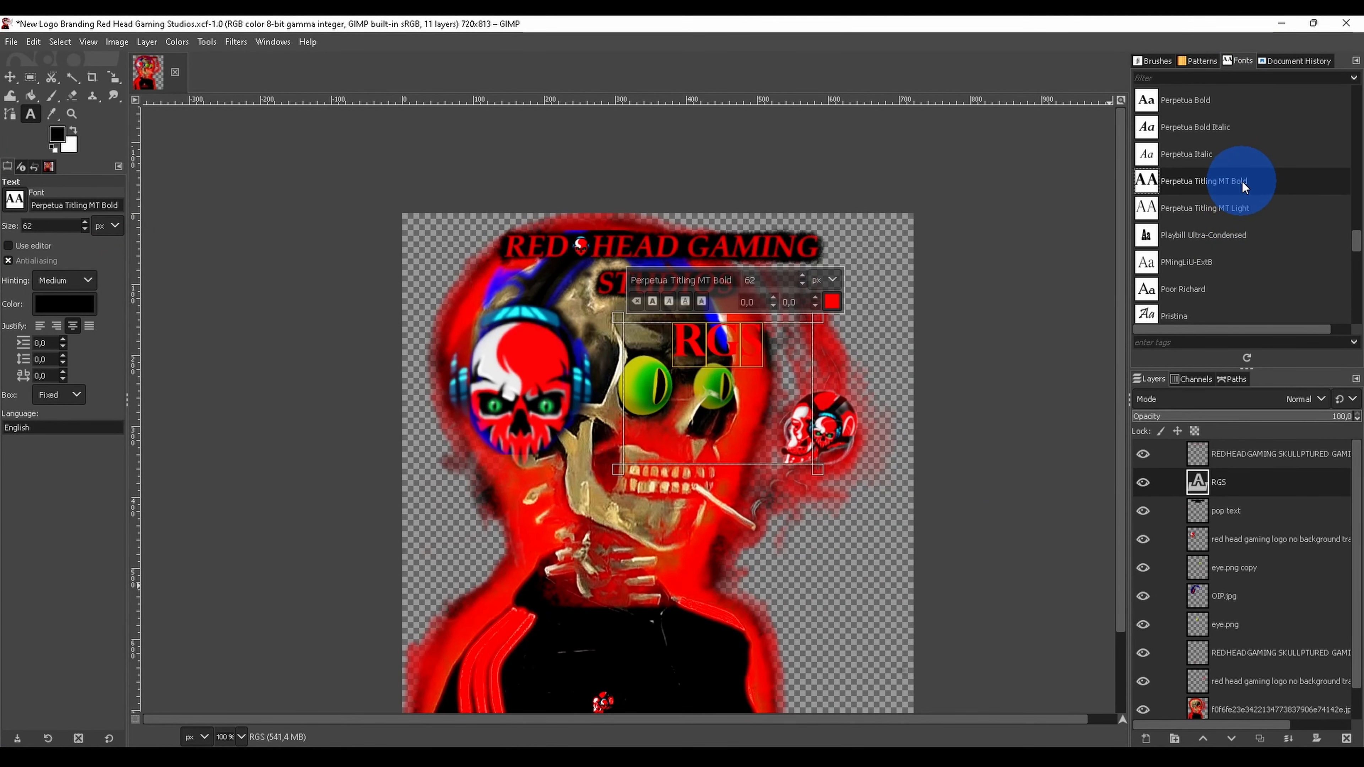
Step: Show only the RGS layer and try other fonts on it, including Perpetua Bold and Playbill Ultra-Condensed
scroll(1231, 183, up, 3)
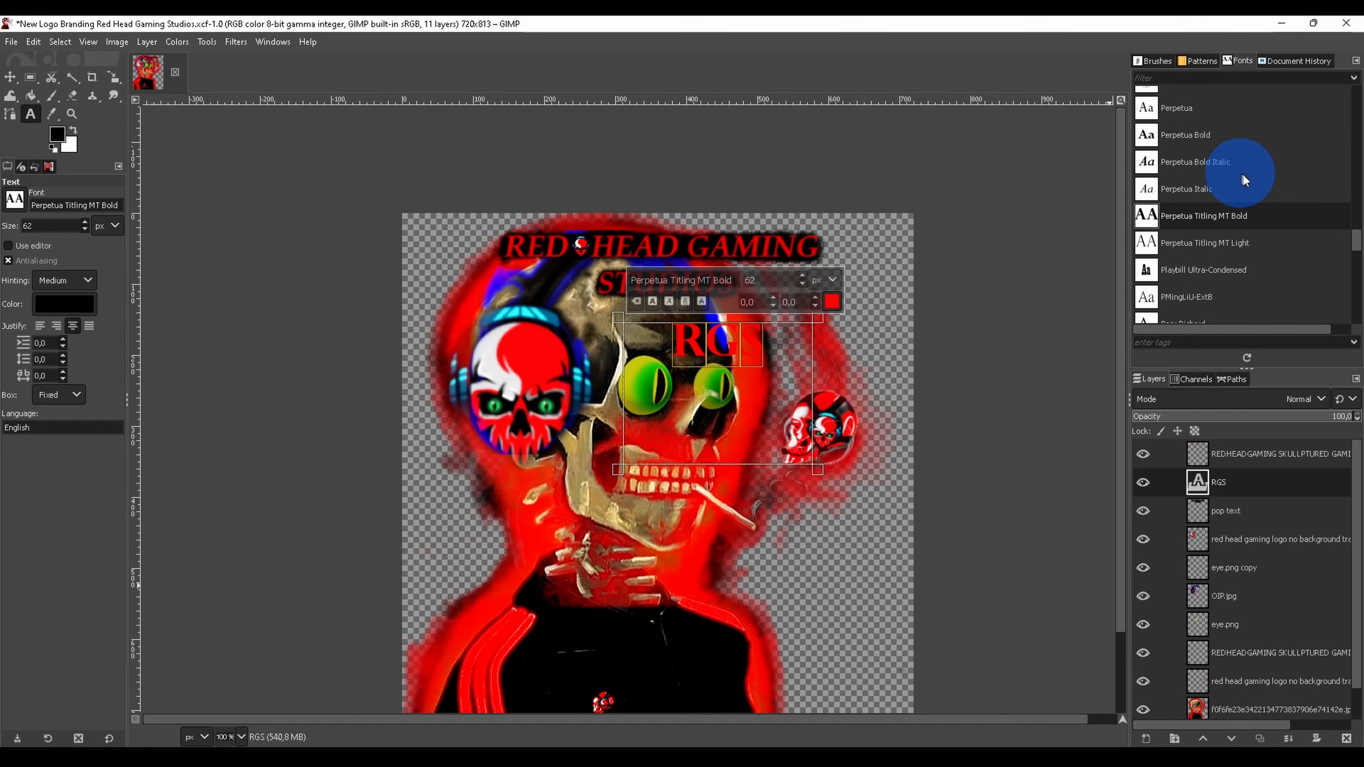
click(1246, 231)
key(Up)
shift+click(1143, 482)
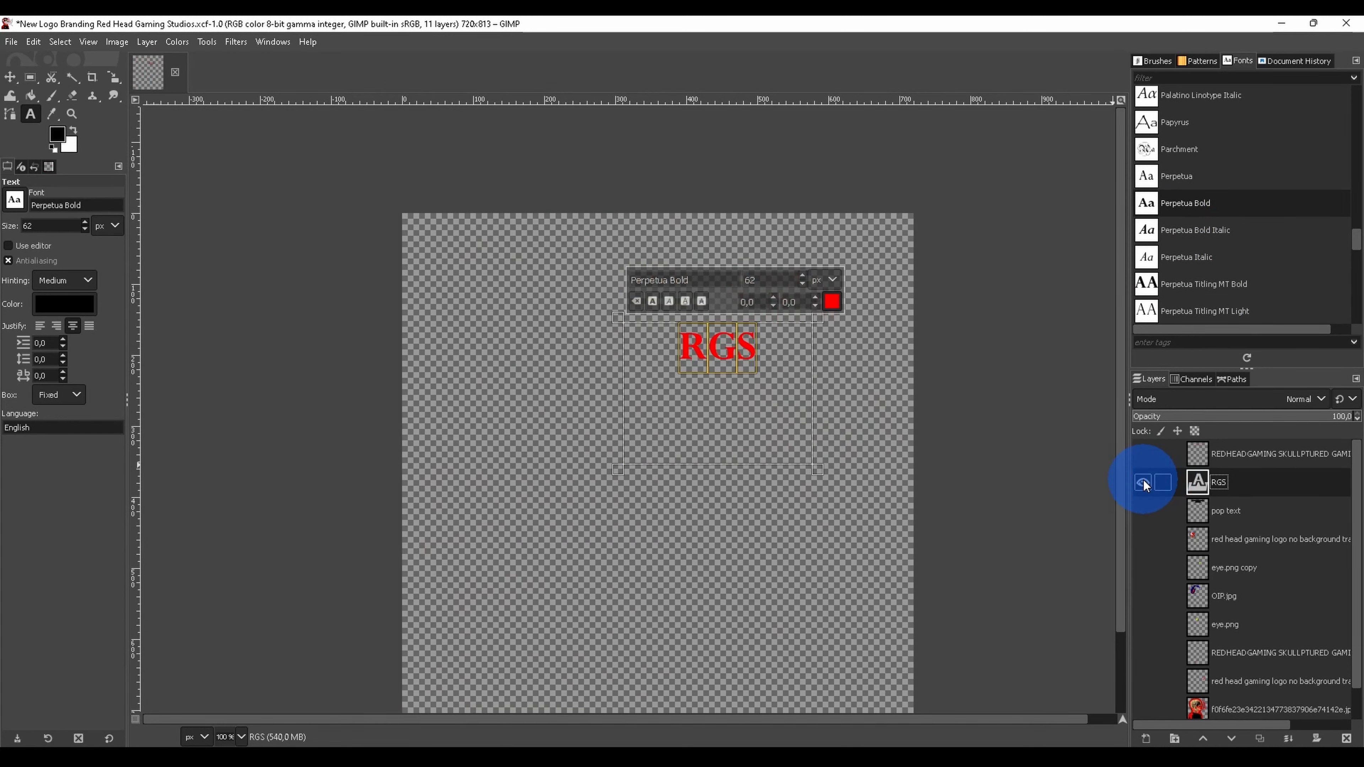
scroll(746, 387, up, 3)
click(1182, 230)
click(1200, 304)
scroll(1197, 298, down, 2)
click(1202, 278)
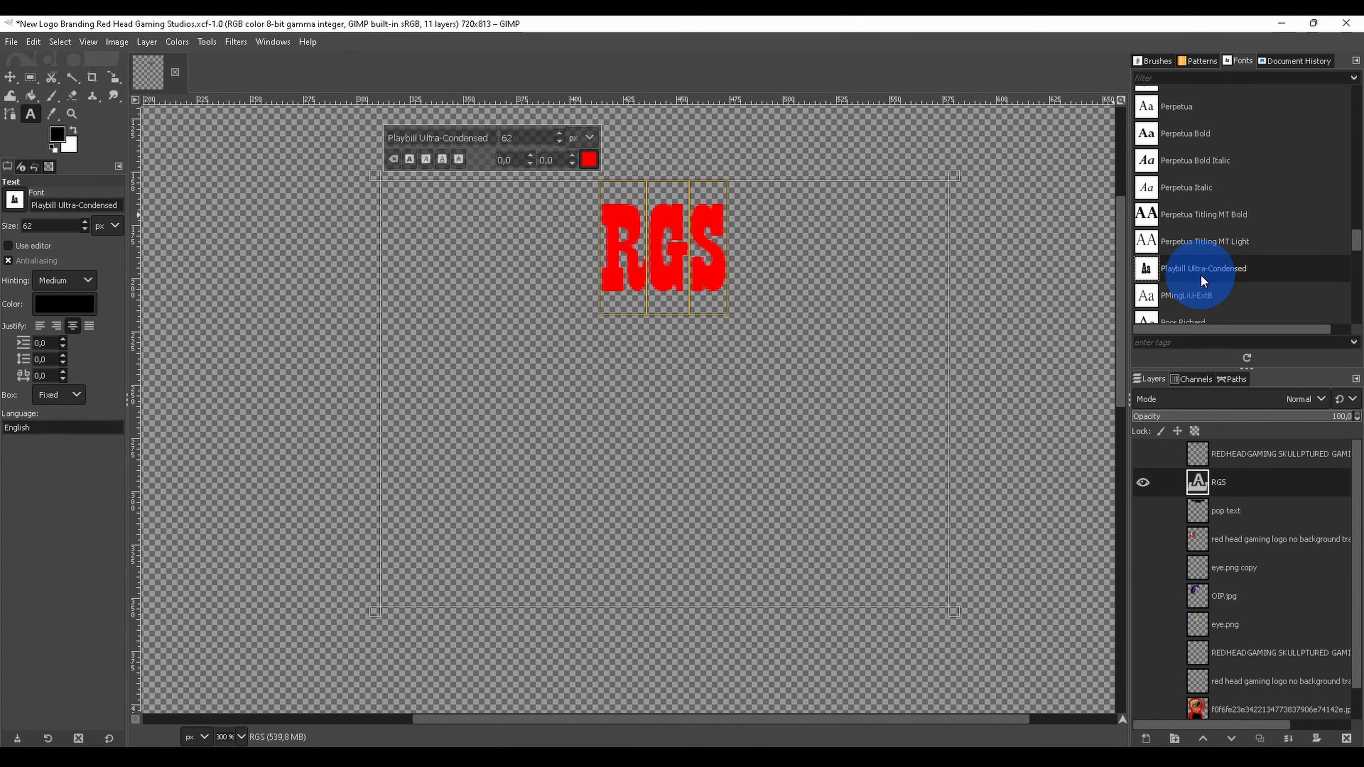
Step: Return the RGS text to the Perpetua Titling MT Bold font and finish editing the text
click(1192, 243)
key(Up)
scroll(935, 304, down, 2)
key(Escape)
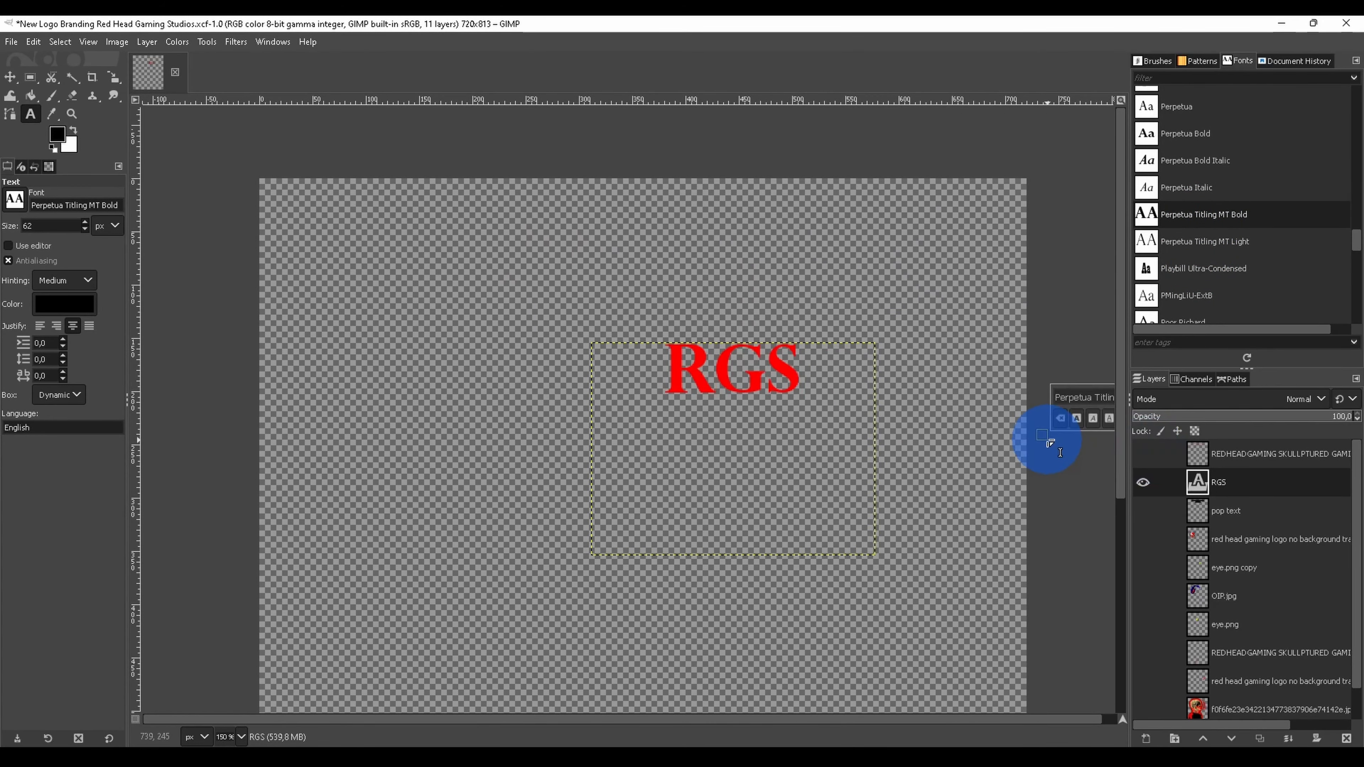
Step: Show all layers and move the RGS text up beneath the word STUDIOS on the skull's forehead
shift+click(1143, 482)
key(m)
drag(691, 366, 617, 331)
drag(429, 306, 741, 406)
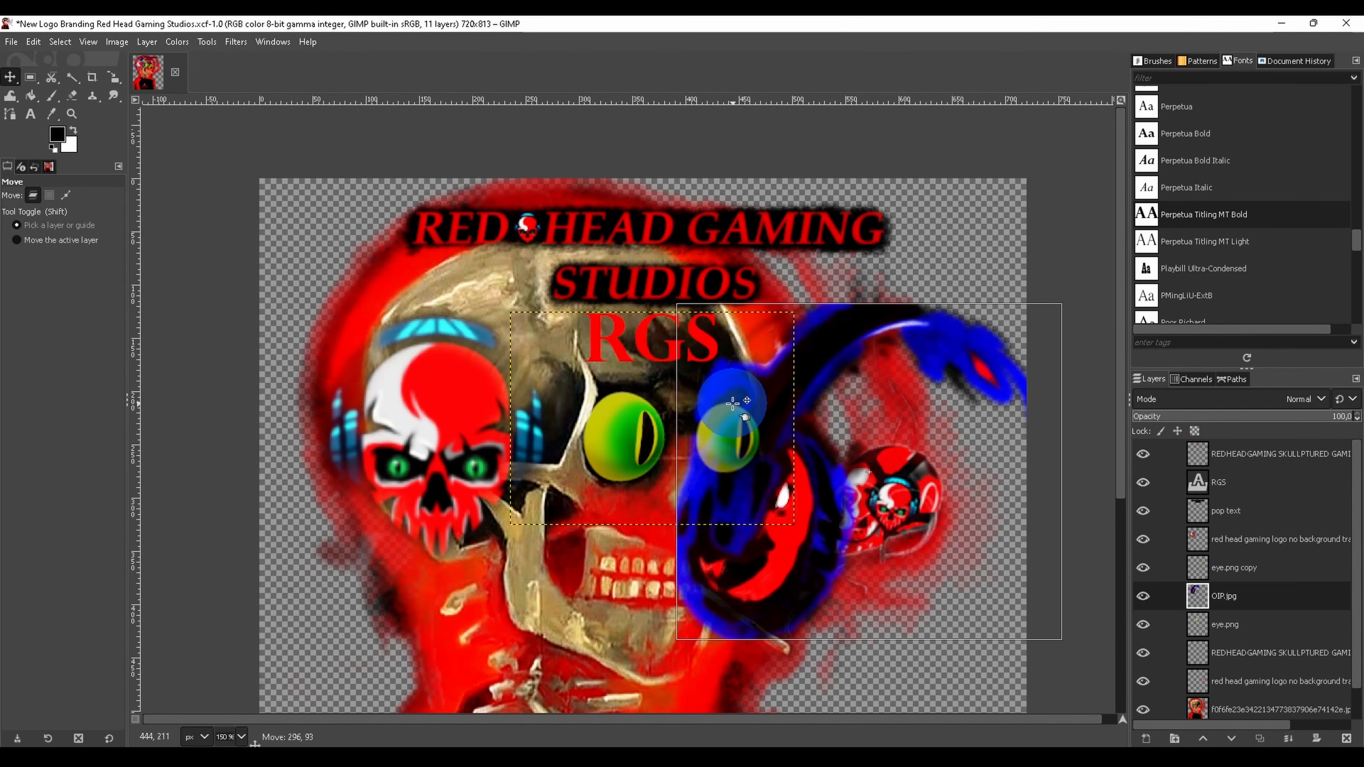
key(ctrl+z)
Step: Centre the isolated RGS text layer horizontally with the Alignment tool, and show all layers again
shift+click(1143, 483)
click(40, 89)
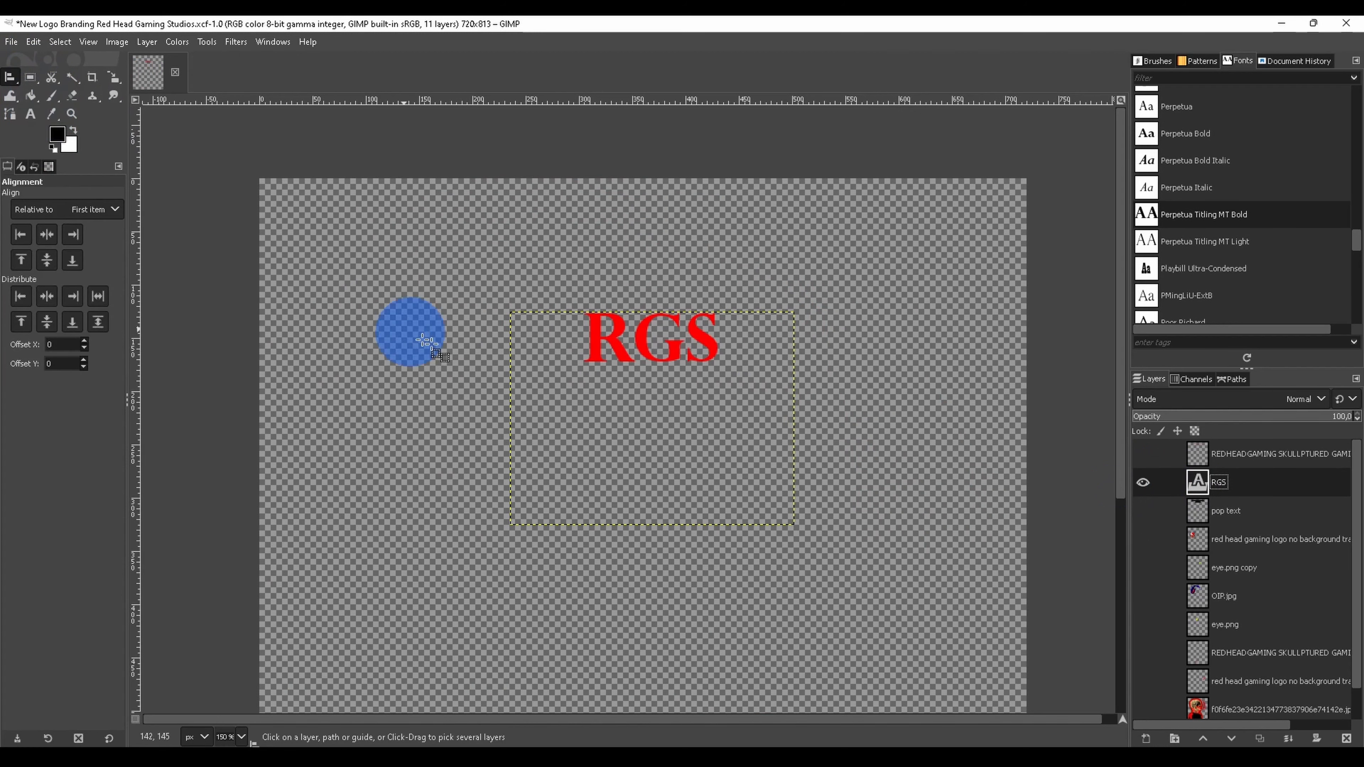
click(618, 349)
click(49, 242)
shift+click(1144, 482)
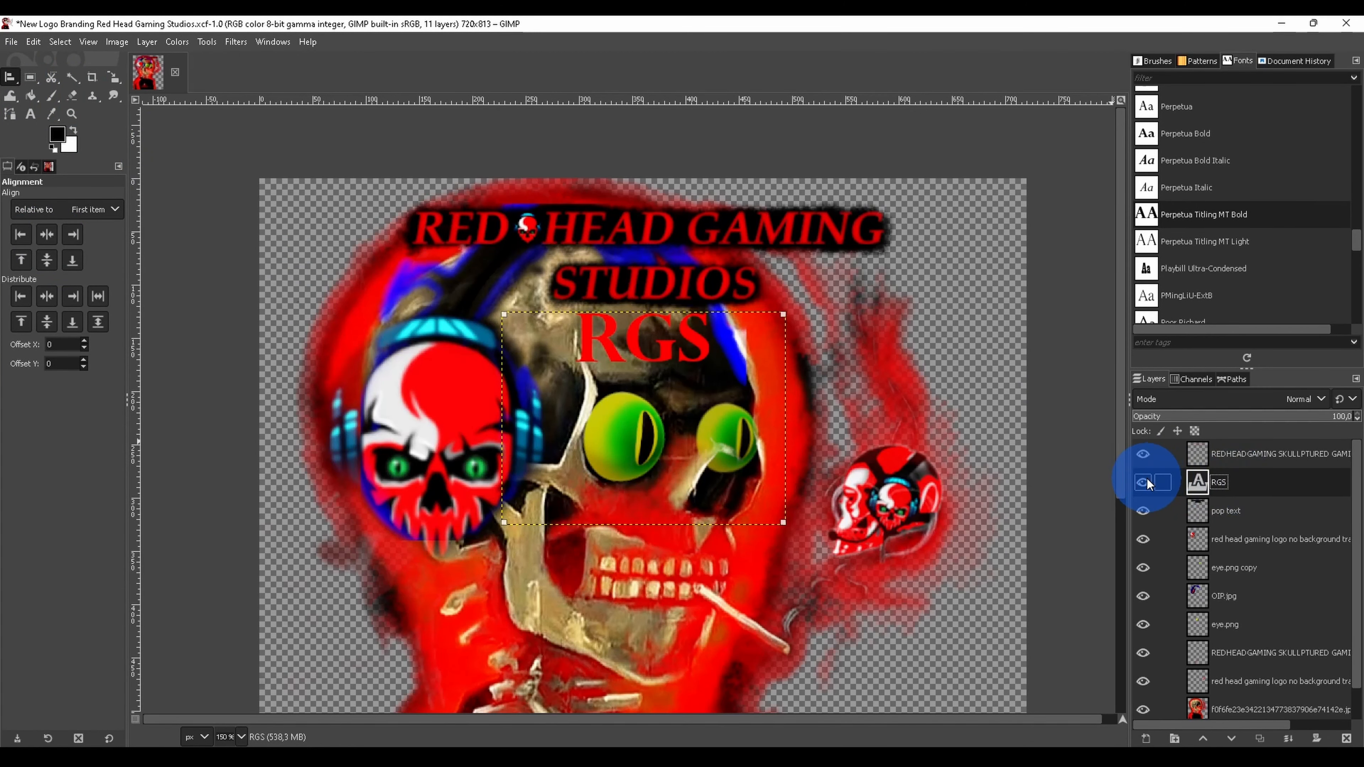
Step: Activate the Paintbrush and make the pop text layer the one to paint on
click(51, 95)
click(1152, 61)
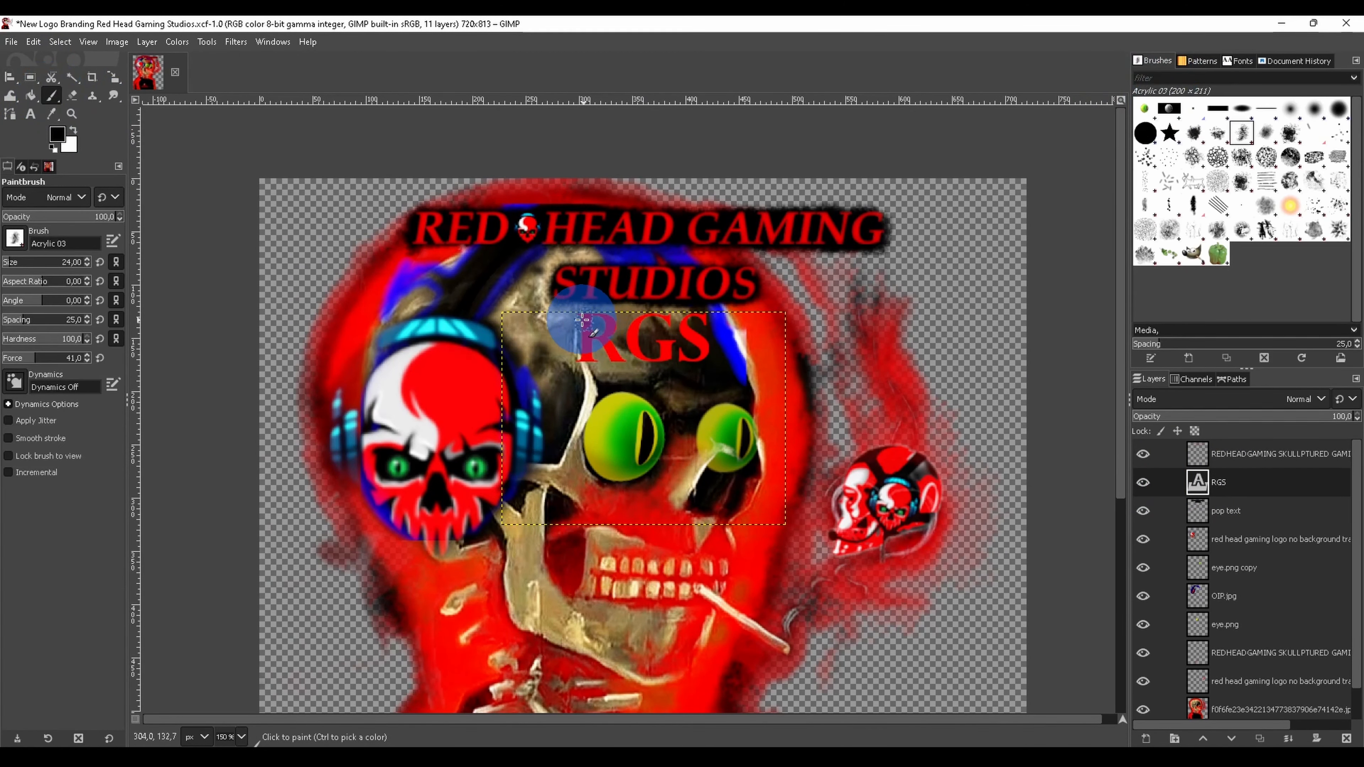
click(1171, 510)
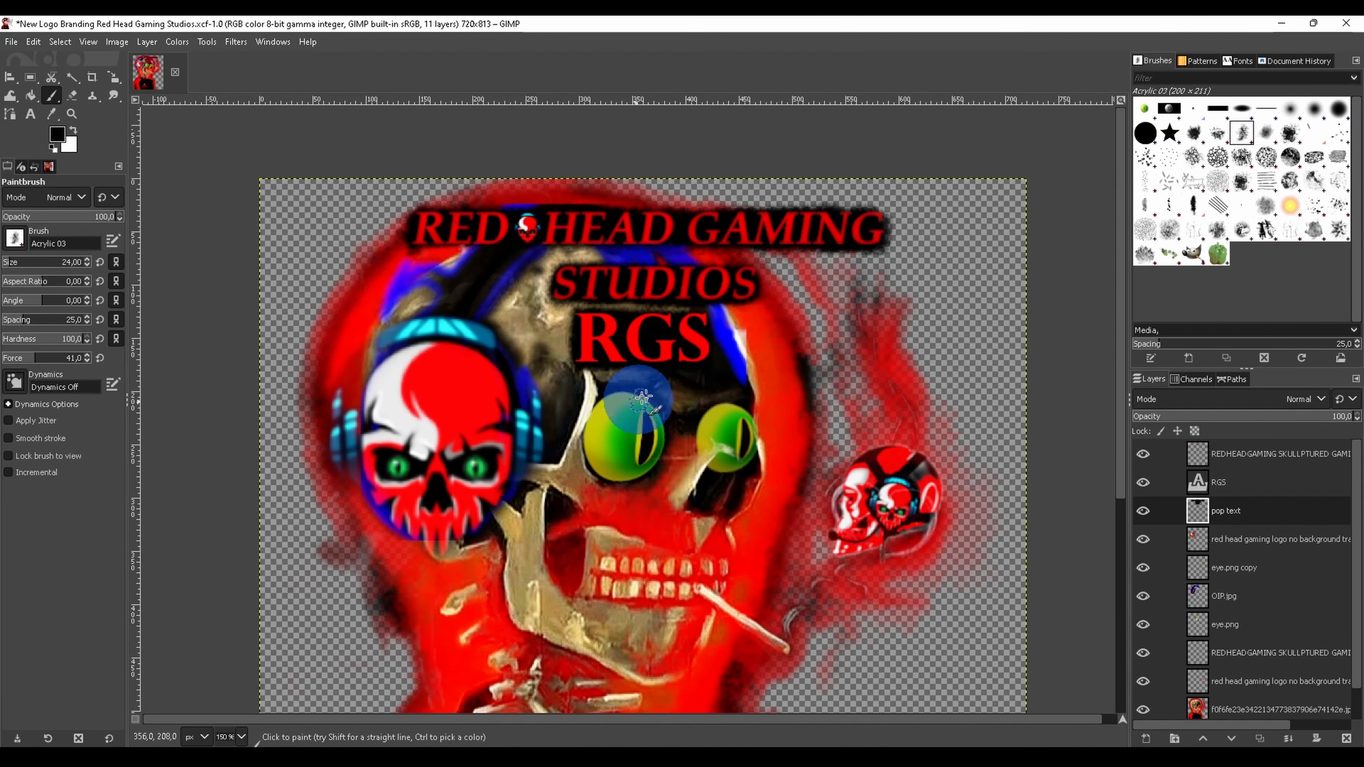
Step: Add the REDHEADGAMING SKULLPTURED GAMING4096.png file as a new layer above pop text and show only that layer
scroll(667, 473, down, 2)
scroll(668, 500, down, 2)
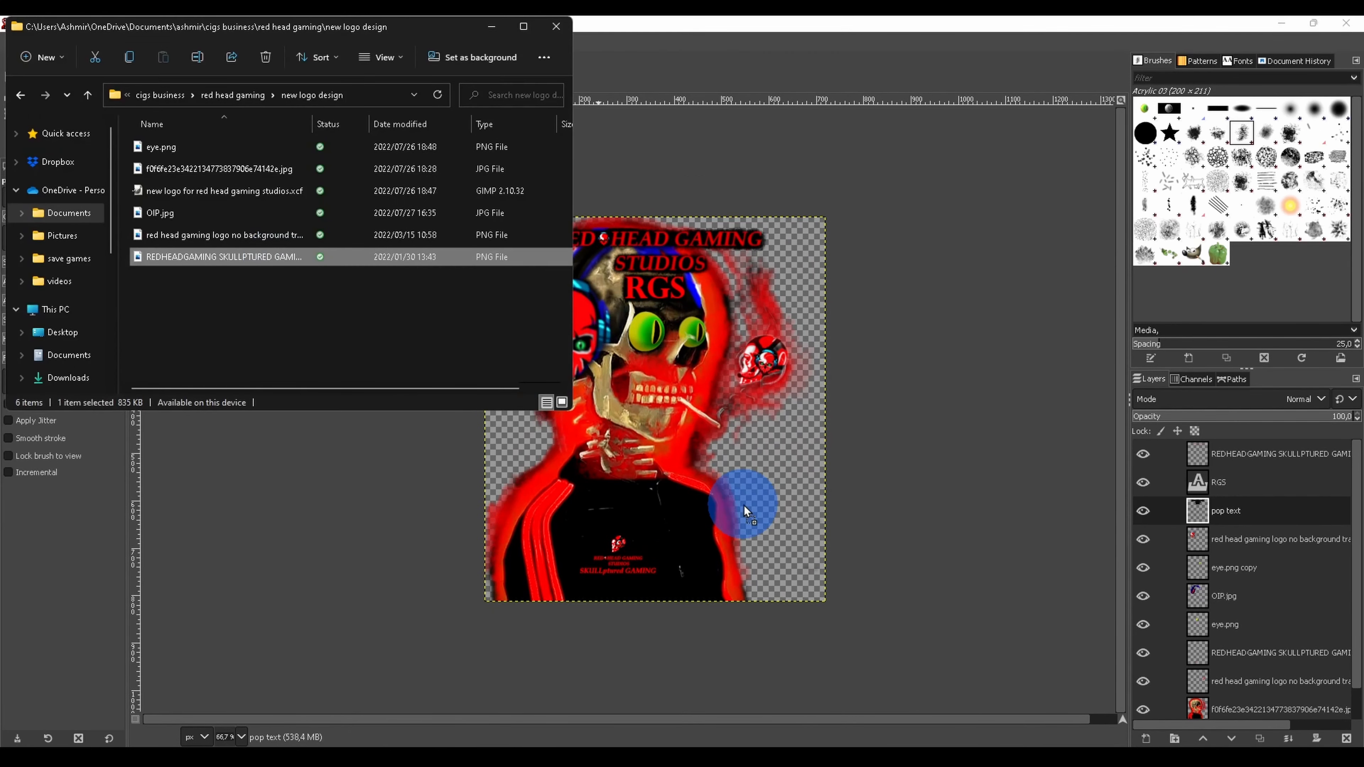
drag(739, 503, 737, 466)
click(10, 41)
click(24, 173)
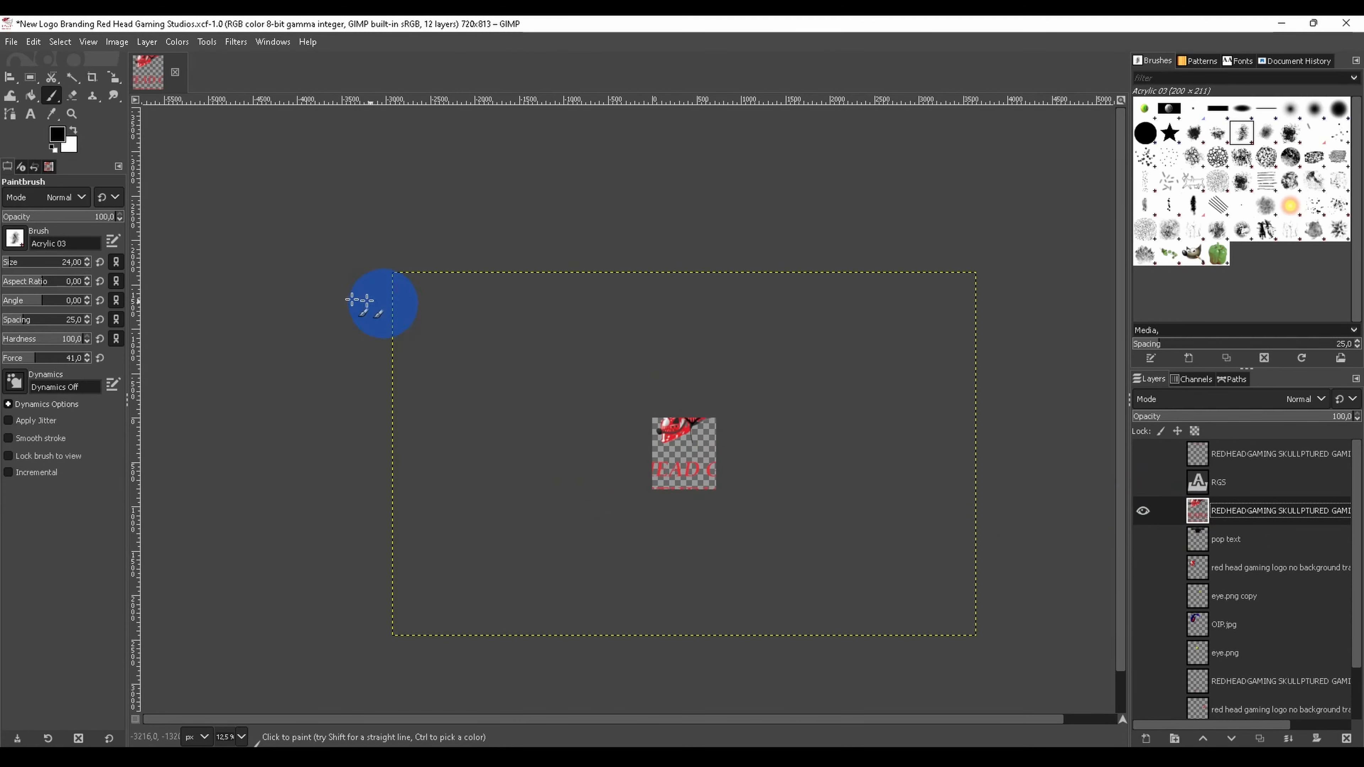
Step: Scale the imported REDHEADGAMING SKULLPTURED layer down to 1194 × 743 px over the canvas
key(shift+s)
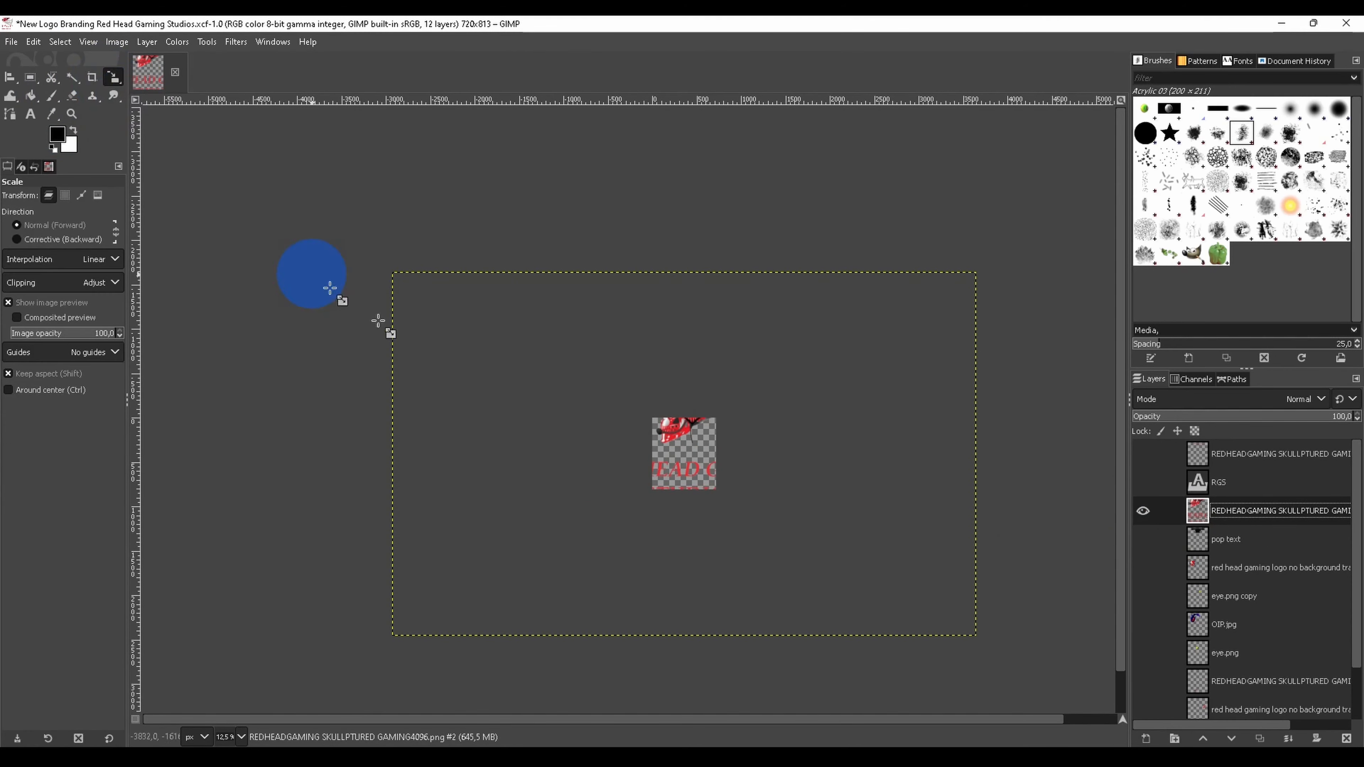
click(332, 288)
drag(976, 272, 600, 672)
scroll(676, 530, up, 4)
scroll(728, 464, up, 3)
drag(947, 283, 895, 327)
scroll(1007, 419, up, 1)
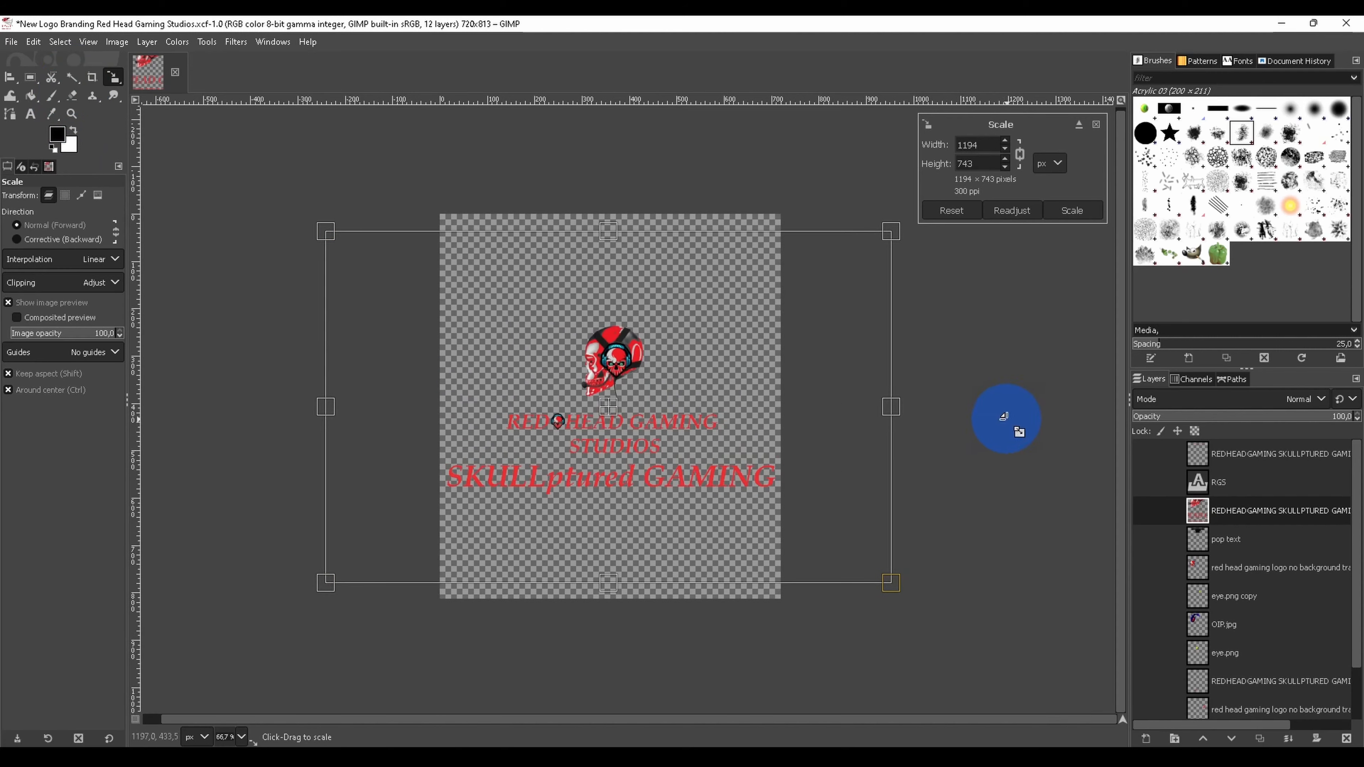
key(Return)
Step: Delete the skull emblem and the RED HEAD GAMING line from the imported layer with Fuzzy Select
key(u)
click(613, 358)
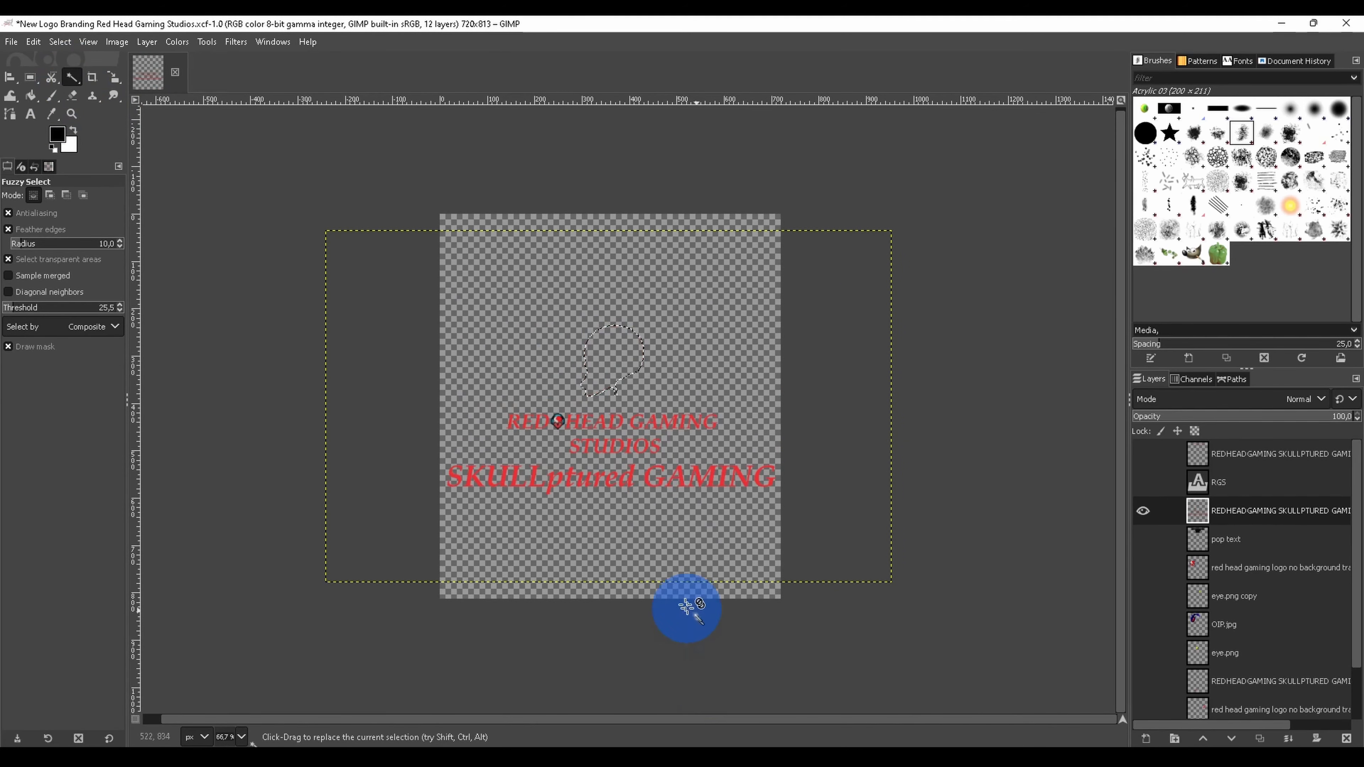
mouse_move(561, 425)
mouse_down()
mouse_move(904, 677)
mouse_move(555, 426)
mouse_move(819, 607)
mouse_move(842, 668)
mouse_up()
key(Delete)
scroll(654, 502, up, 3)
drag(648, 271, 859, 744)
key(Delete)
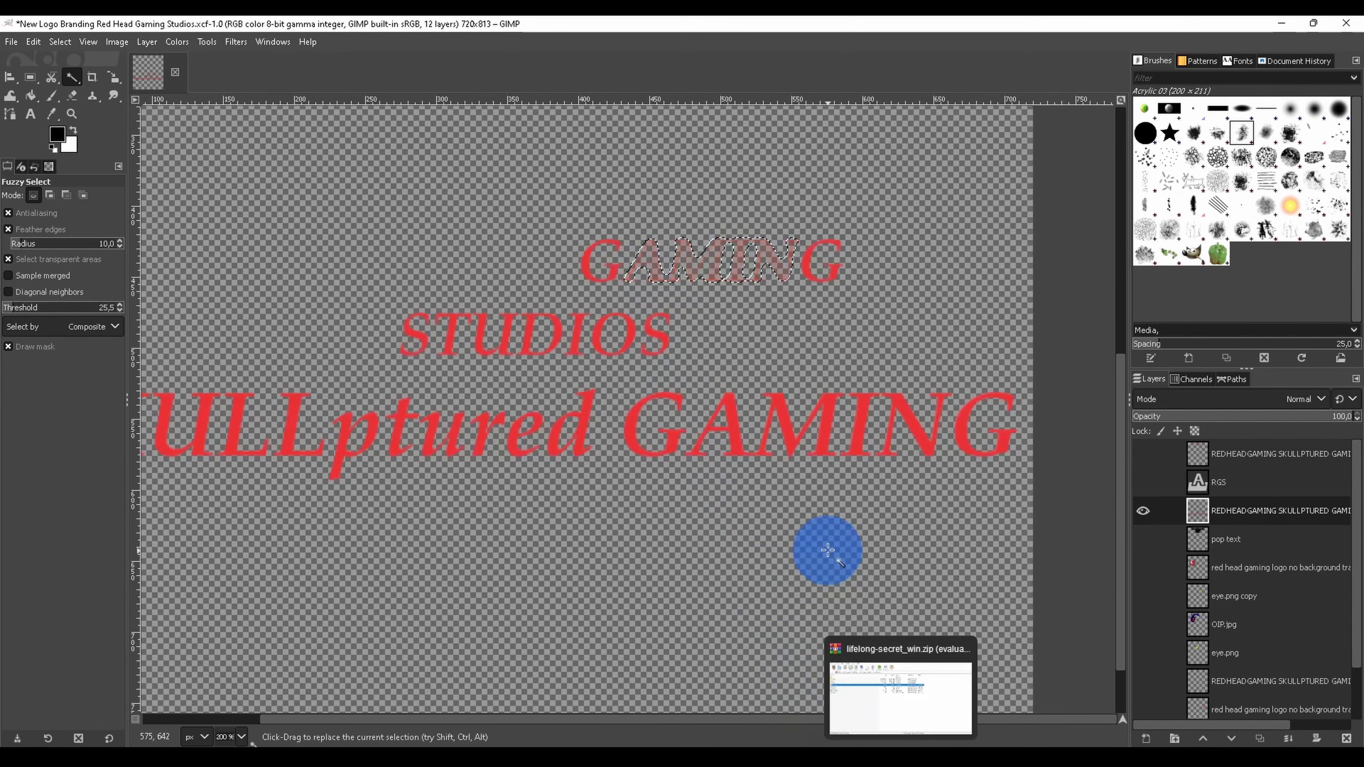
drag(807, 260, 819, 609)
key(Delete)
drag(586, 263, 620, 654)
key(Delete)
Step: Remove the letters of STUDIOS from the imported layer, leaving only the SKULLptured GAMING line
drag(486, 326, 516, 635)
key(Delete)
drag(574, 365, 633, 601)
key(Delete)
key(Delete)
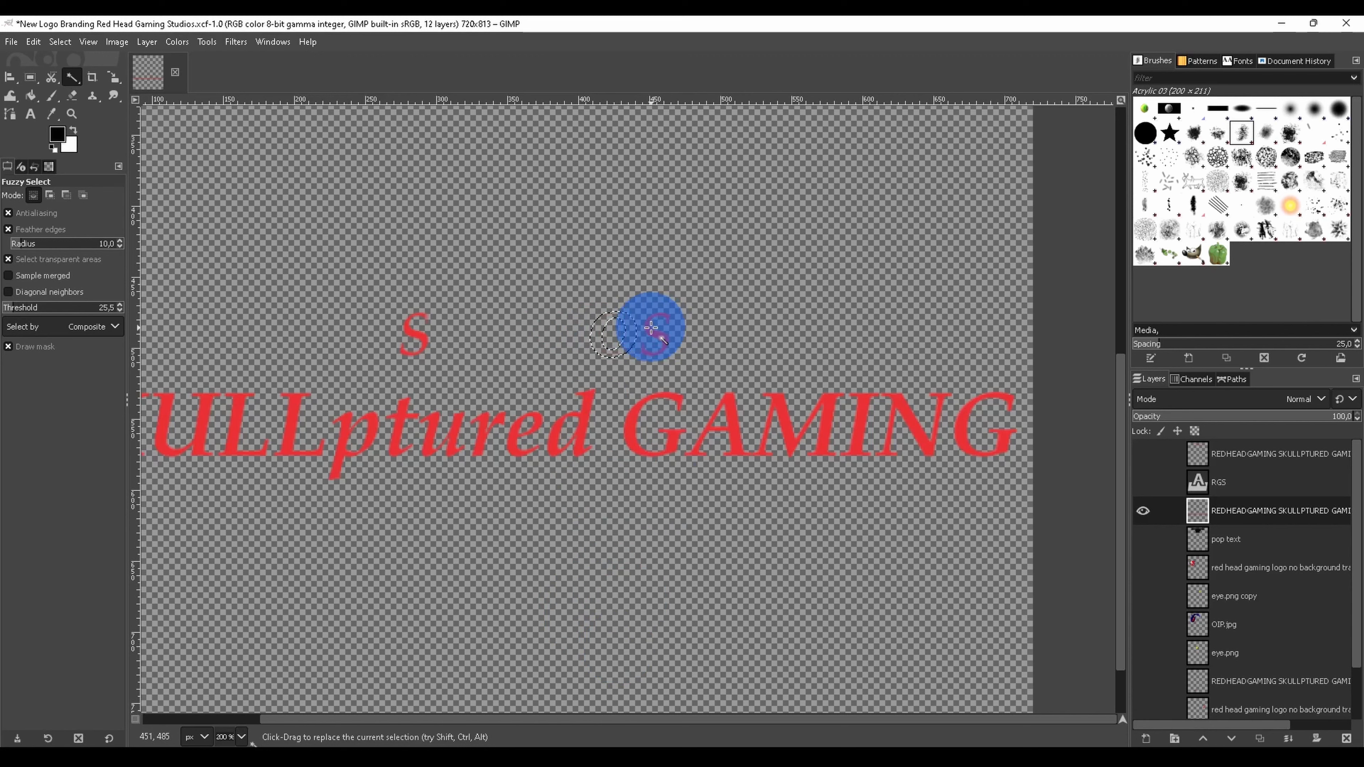
drag(649, 329, 666, 651)
key(Delete)
drag(412, 344, 430, 588)
scroll(451, 512, down, 3)
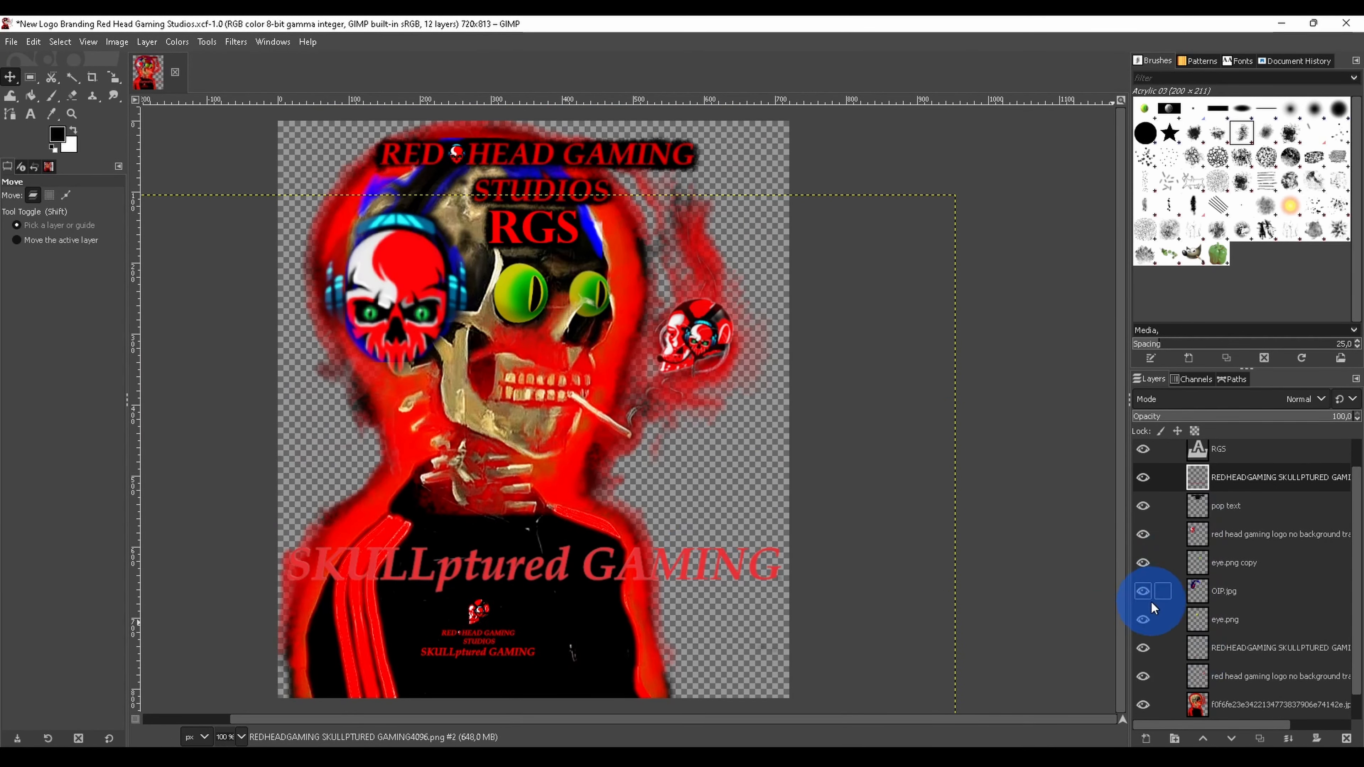
Step: Isolate the small chest logo layer, move the logo higher on the jacket, and show all layers
shift+click(1143, 647)
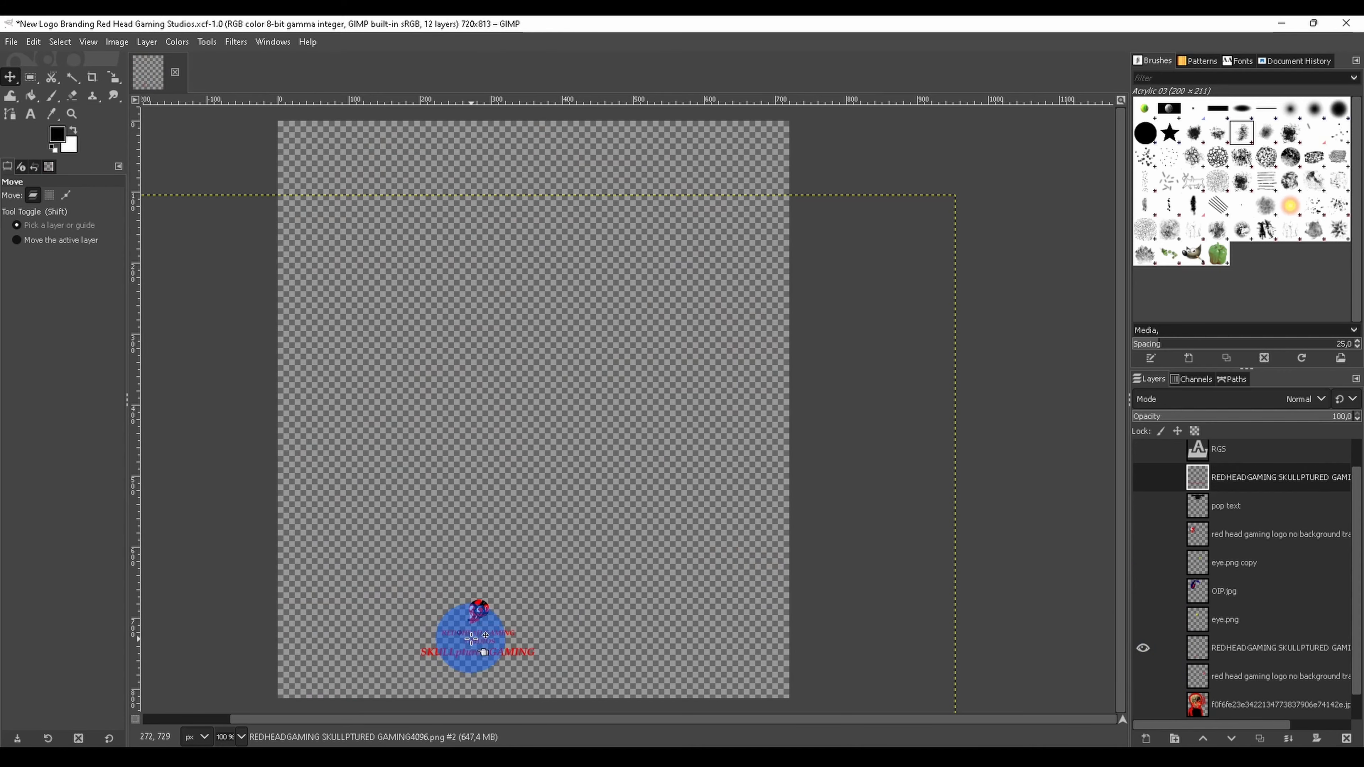
shift+click(1143, 648)
shift+click(1143, 647)
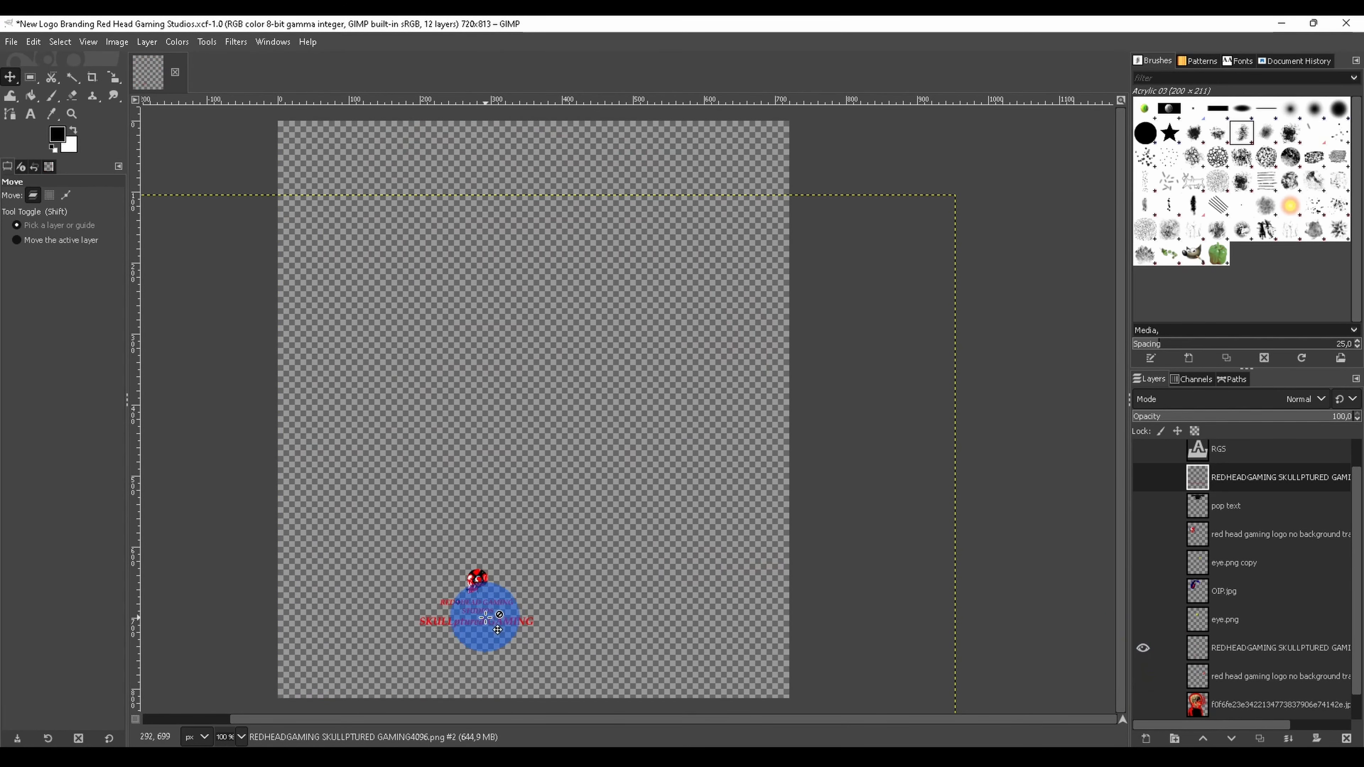
shift+click(1173, 653)
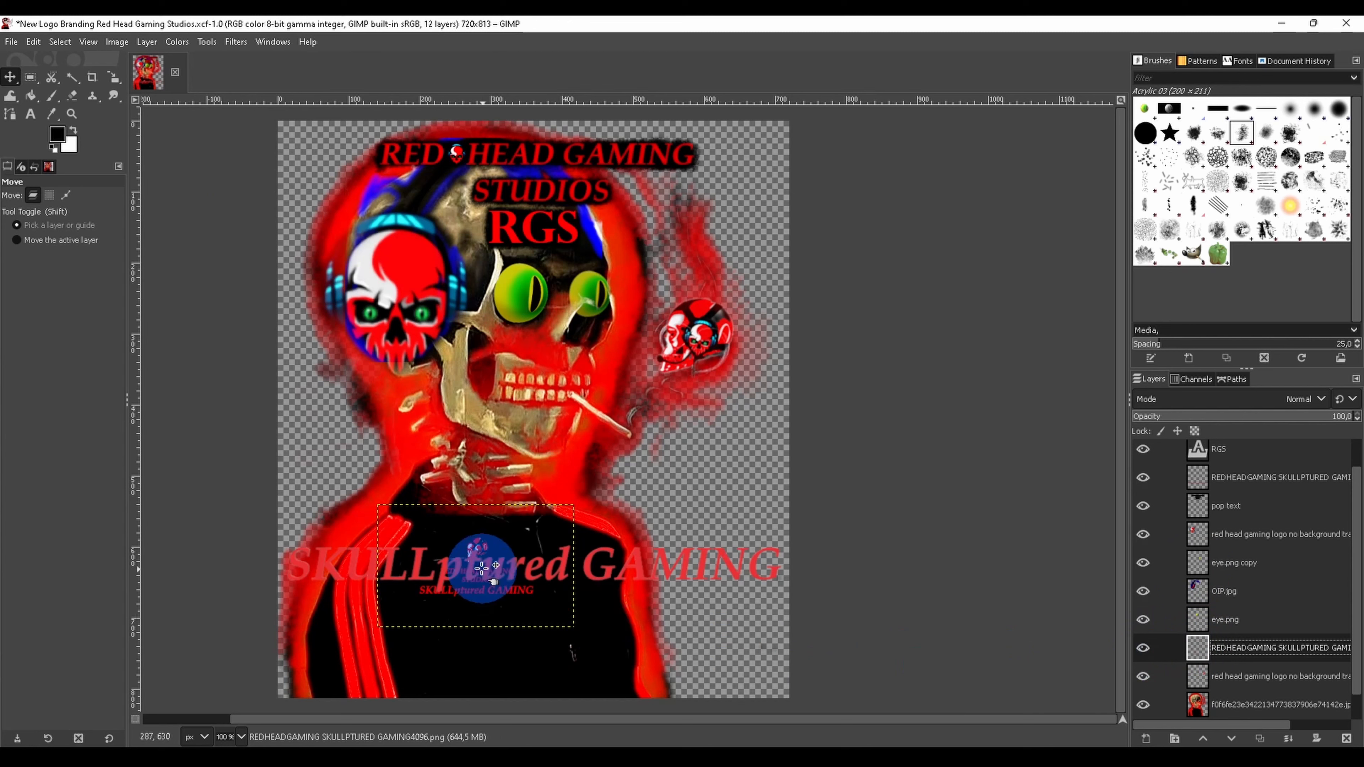
Step: Move the large SKULLptured GAMING text down to the canvas's lower edge with only its layer shown
shift+click(1166, 475)
drag(497, 568, 494, 671)
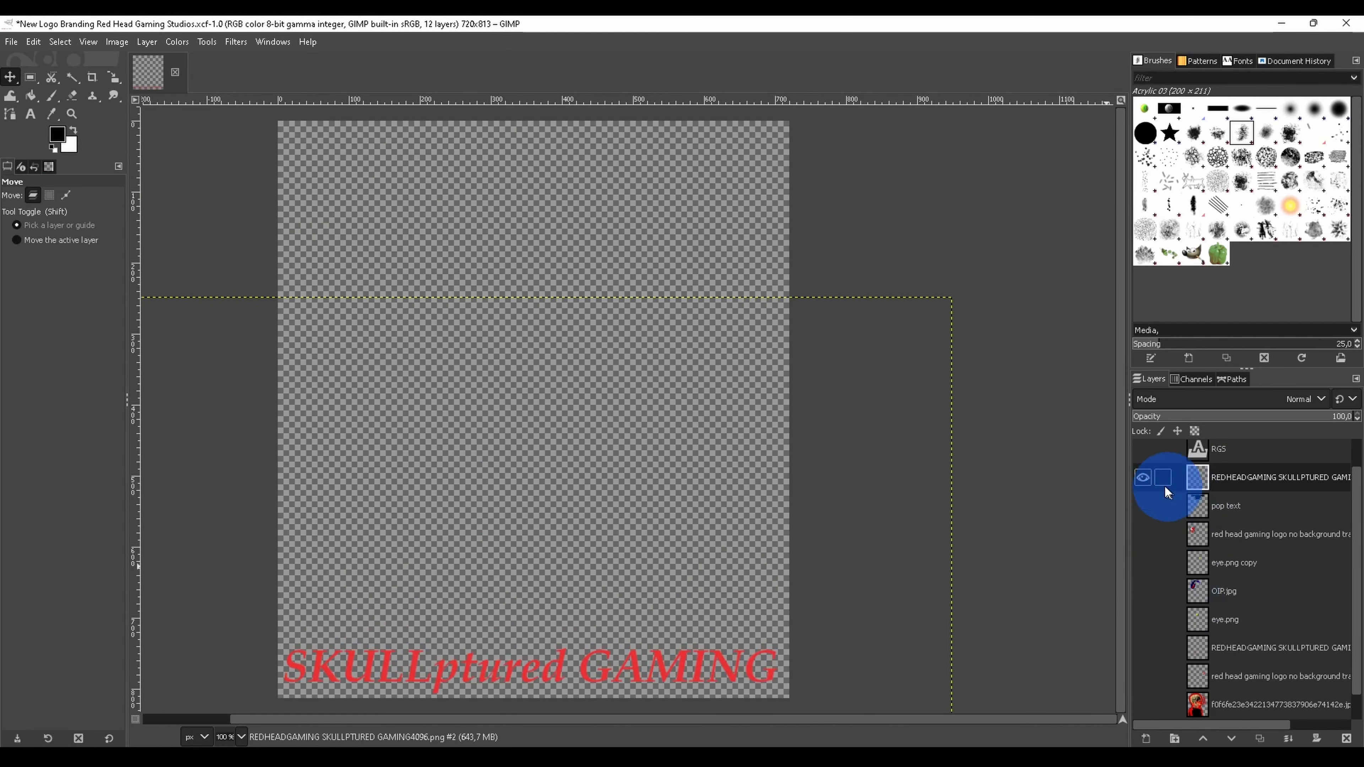
shift+click(1143, 477)
shift+click(1143, 477)
scroll(1196, 479, up, 1)
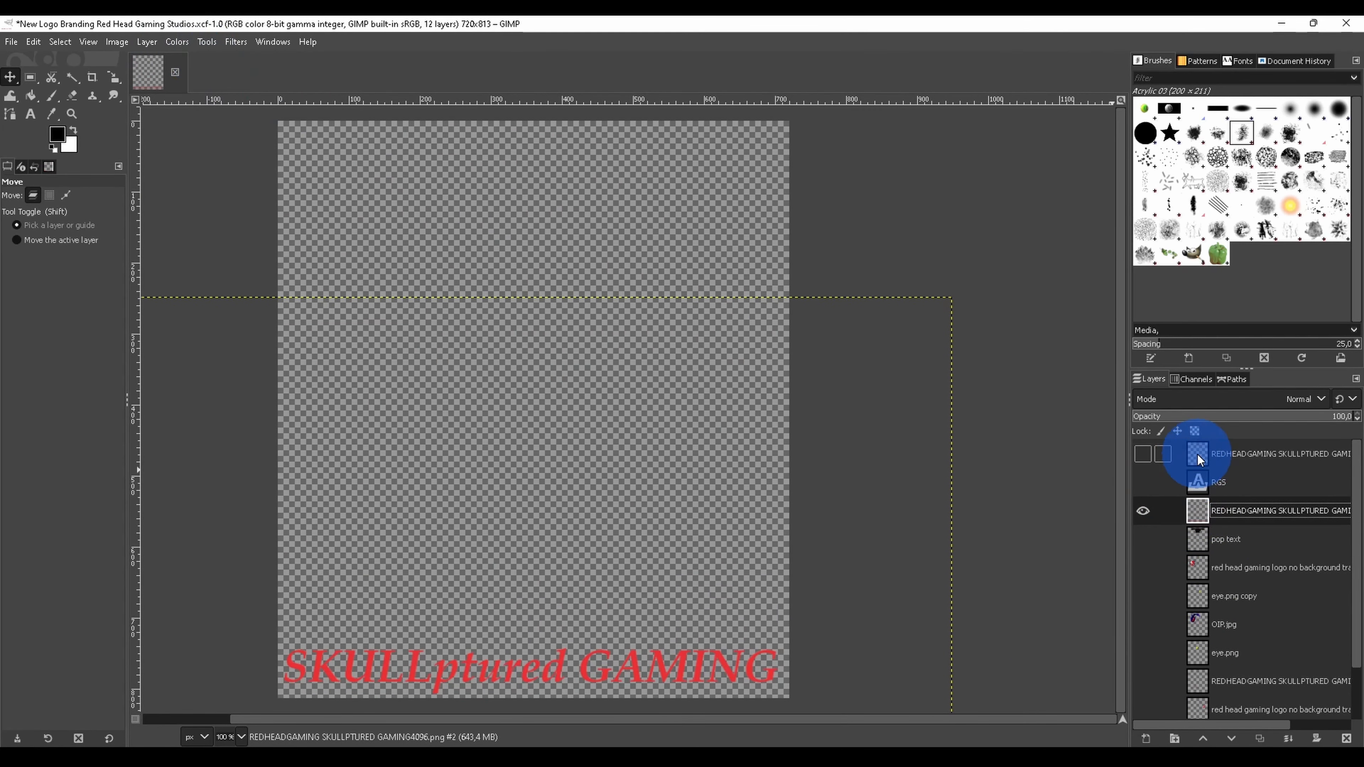
click(1194, 479)
shift+click(1143, 483)
click(177, 42)
click(198, 236)
drag(292, 410, 318, 377)
click(377, 614)
click(1147, 479)
Step: Locate the large SKULLptured GAMING layer by toggling layer visibility, and show only that layer
scroll(1144, 564, down, 2)
shift+click(1143, 595)
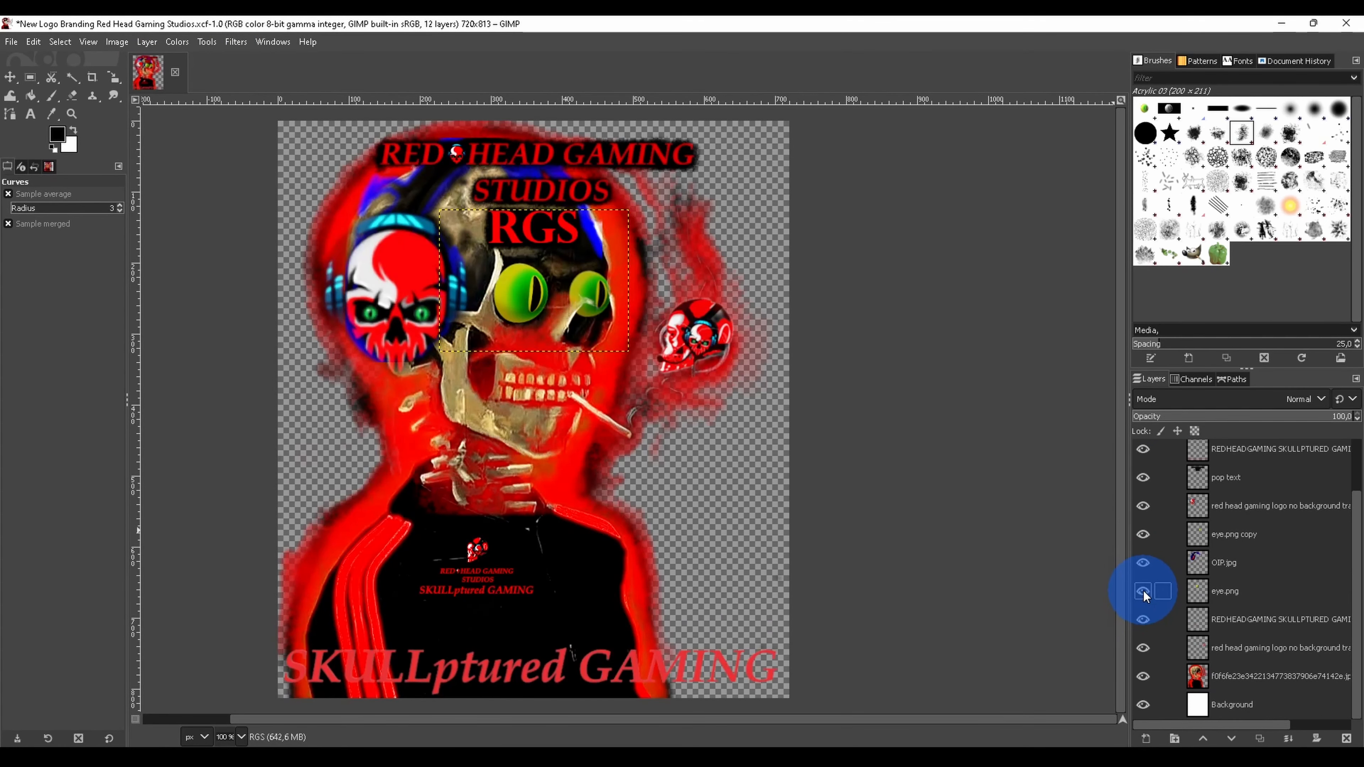
click(1144, 506)
click(1144, 505)
scroll(1144, 500, up, 2)
click(1143, 509)
shift+click(1144, 511)
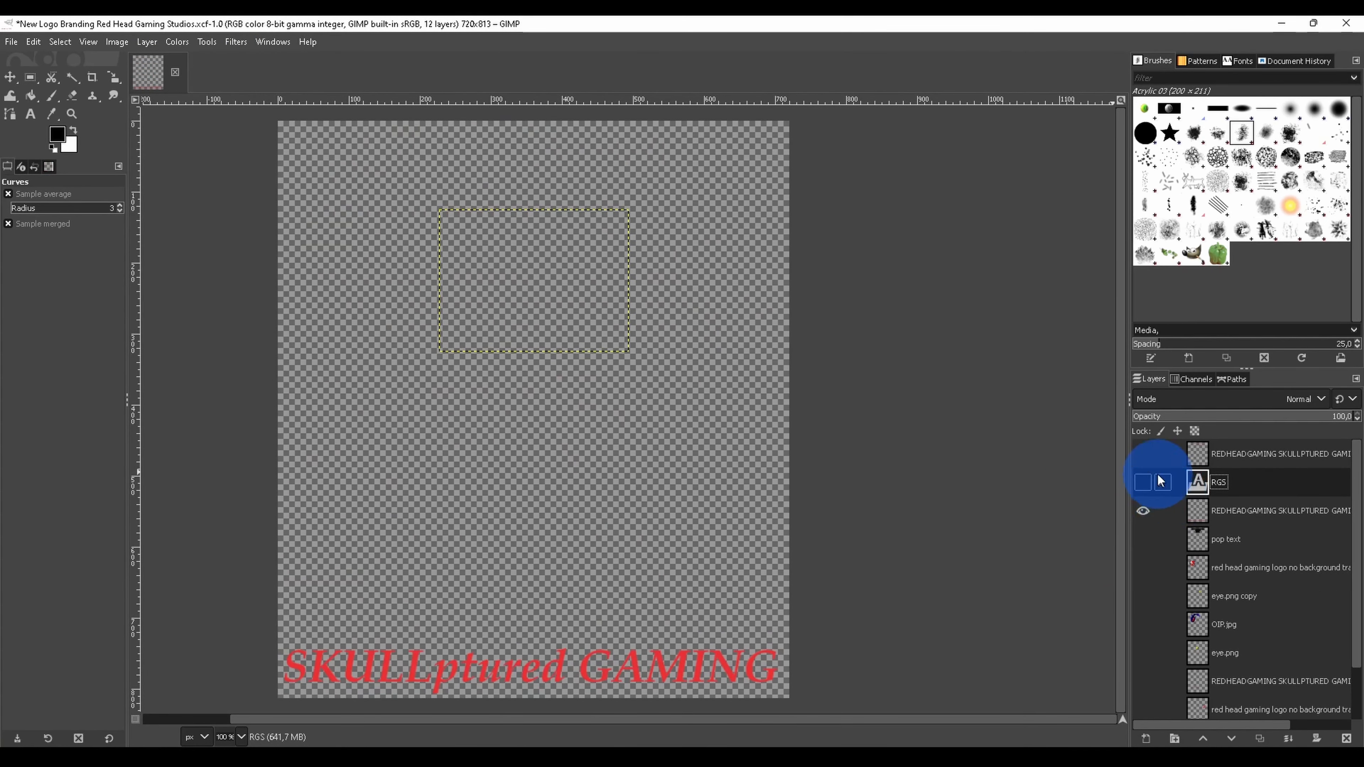
Step: Brighten the large SKULLptured GAMING text to a purer red with a Curves adjustment
click(349, 382)
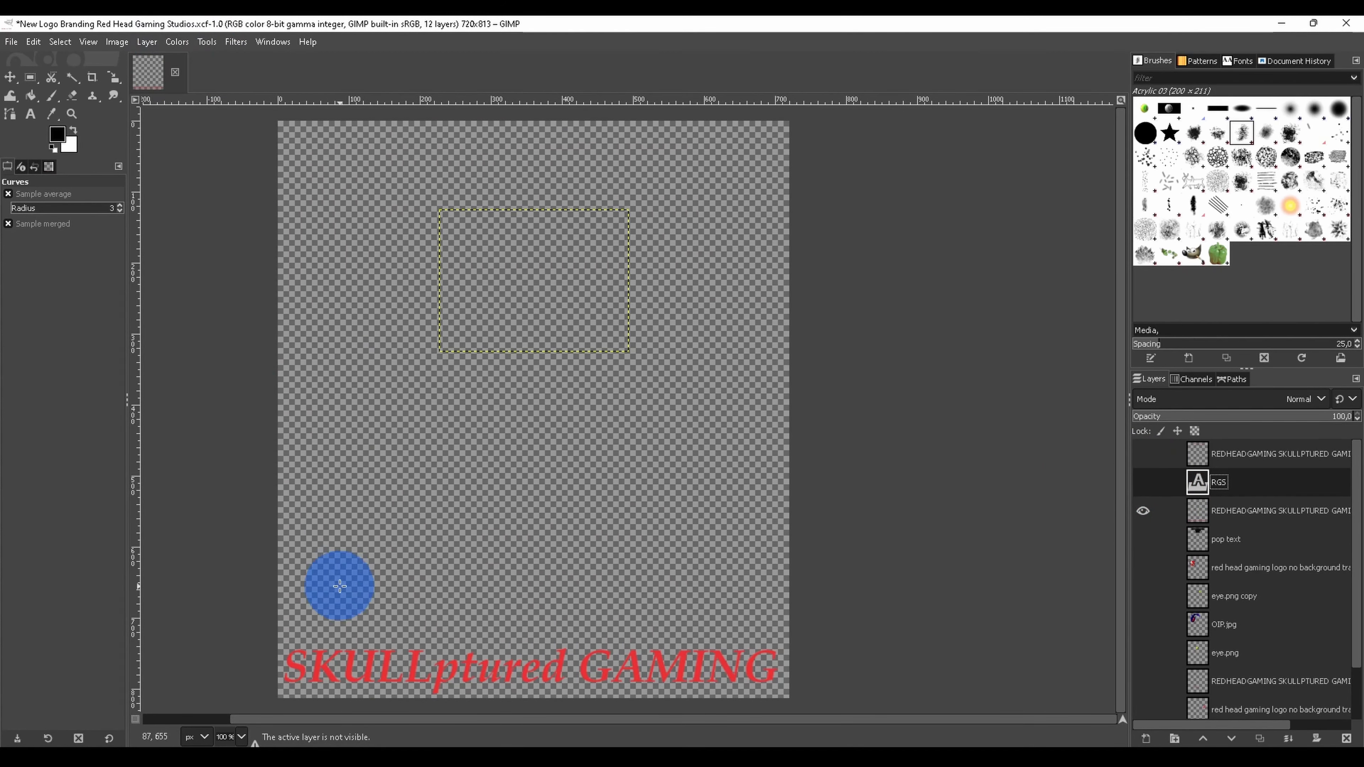
click(1197, 504)
click(176, 41)
click(189, 224)
drag(253, 444, 335, 320)
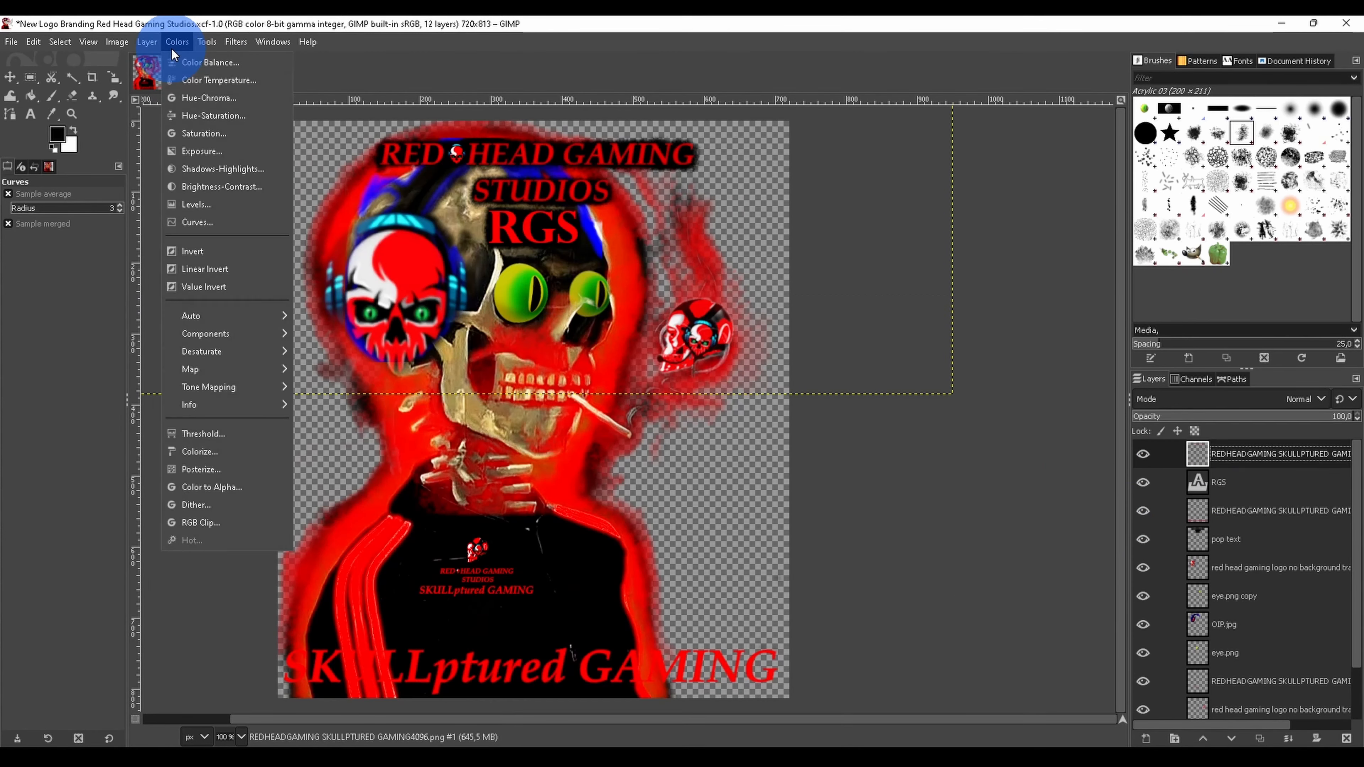
Step: Raise the Value curve of the uppermost REDHEADGAMING title layer with a smooth Curves adjustment
click(189, 224)
drag(252, 463, 283, 475)
click(330, 336)
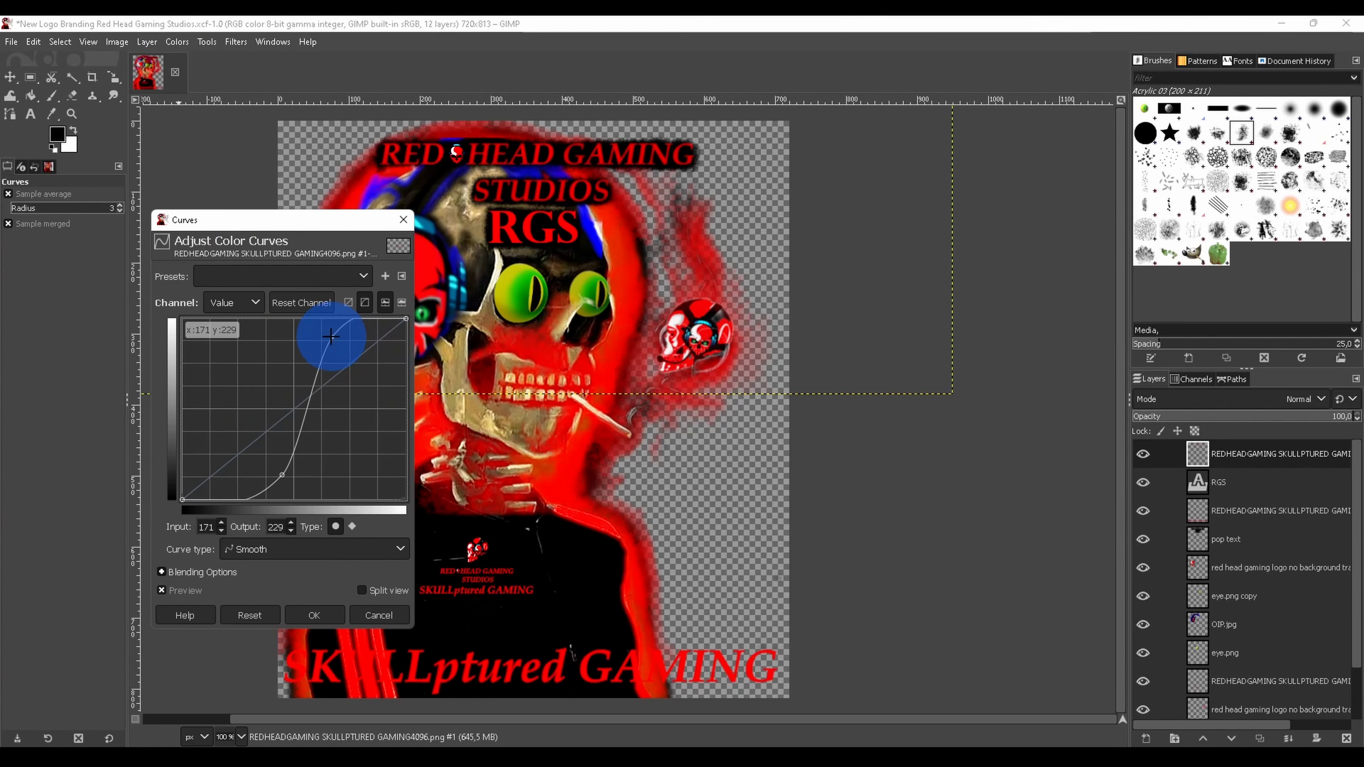
click(262, 441)
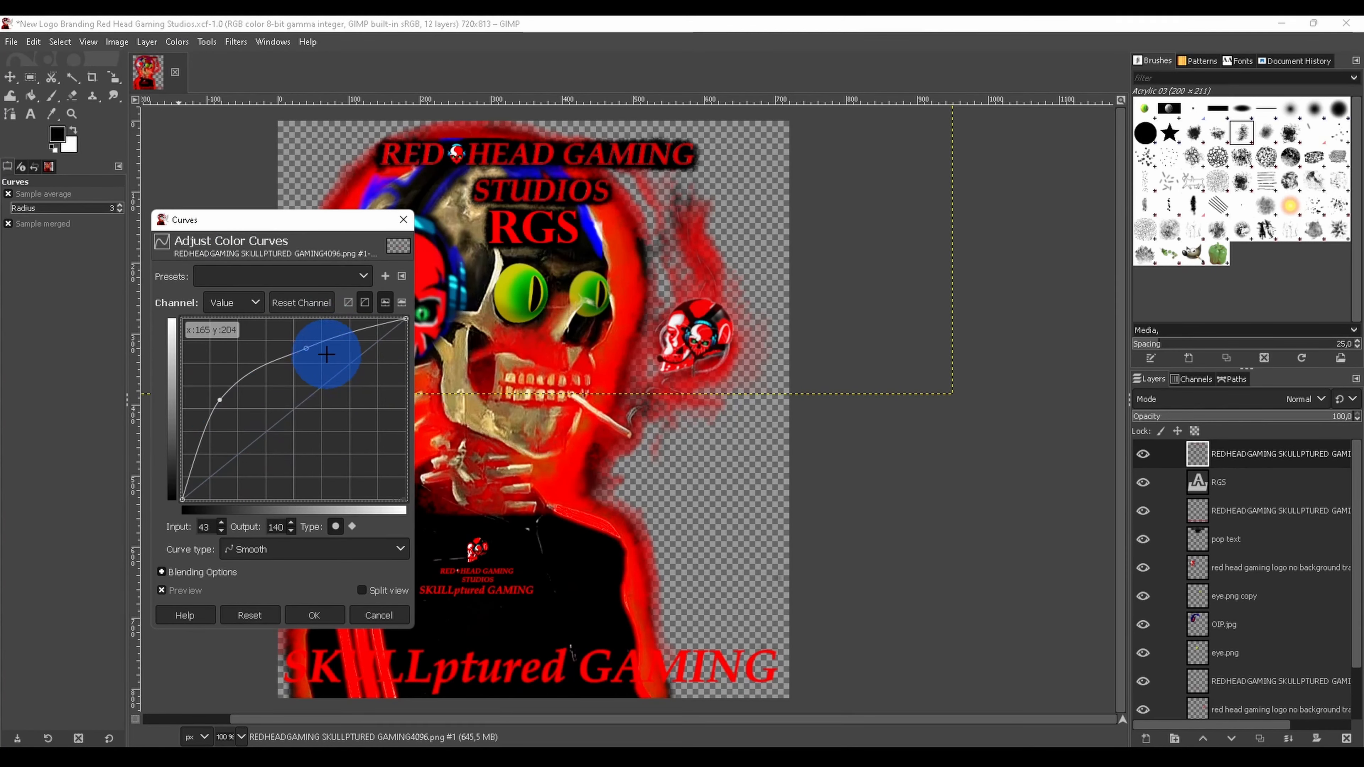
mouse_move(307, 349)
mouse_down()
mouse_move(356, 417)
mouse_move(306, 350)
mouse_up()
drag(220, 399, 213, 430)
drag(332, 340, 328, 335)
drag(214, 430, 220, 390)
key(Return)
Step: Apply another Curves adjustment to the large SKULLptured GAMING layer
click(1206, 513)
click(176, 42)
click(204, 194)
key(Return)
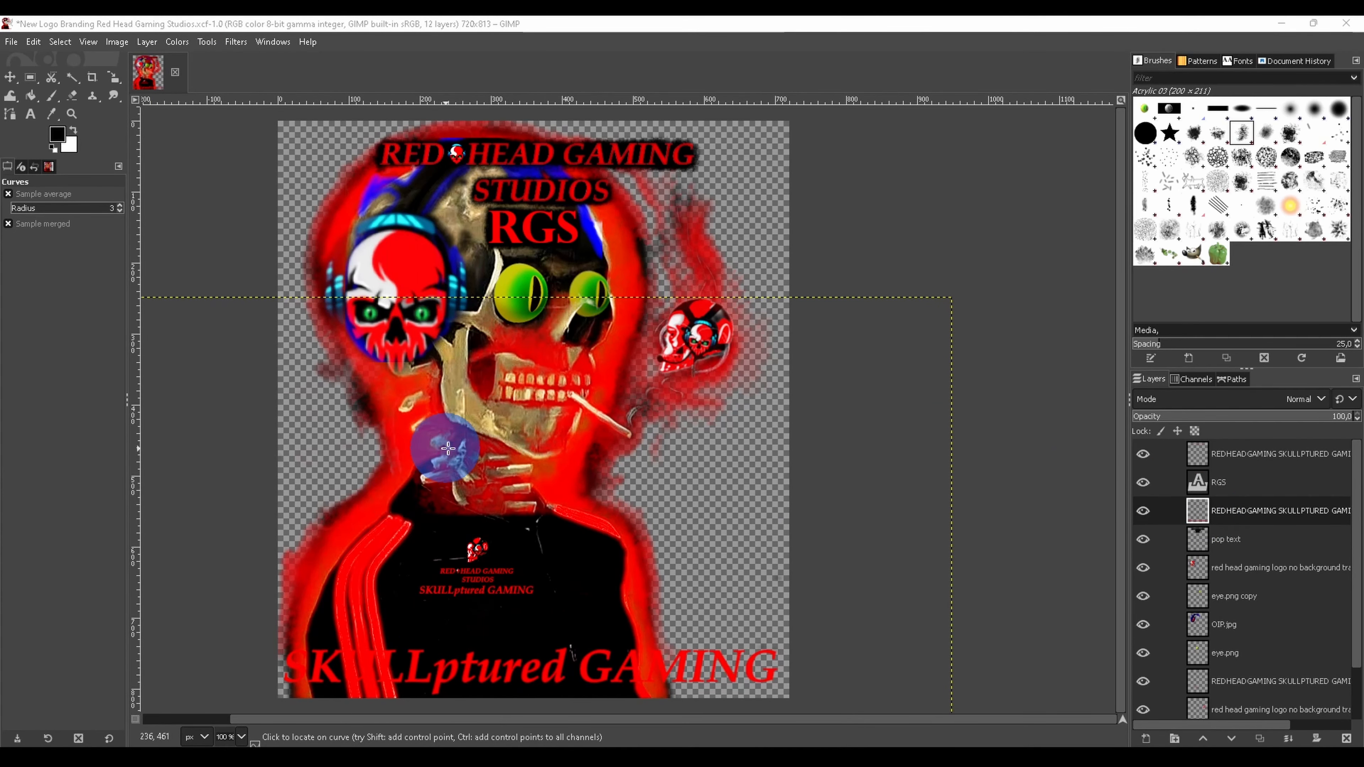
Step: Align the isolated SKULLptured GAMING layer to the horizontal centre, and show all layers again
key(q)
key(minus)
shift+click(1143, 511)
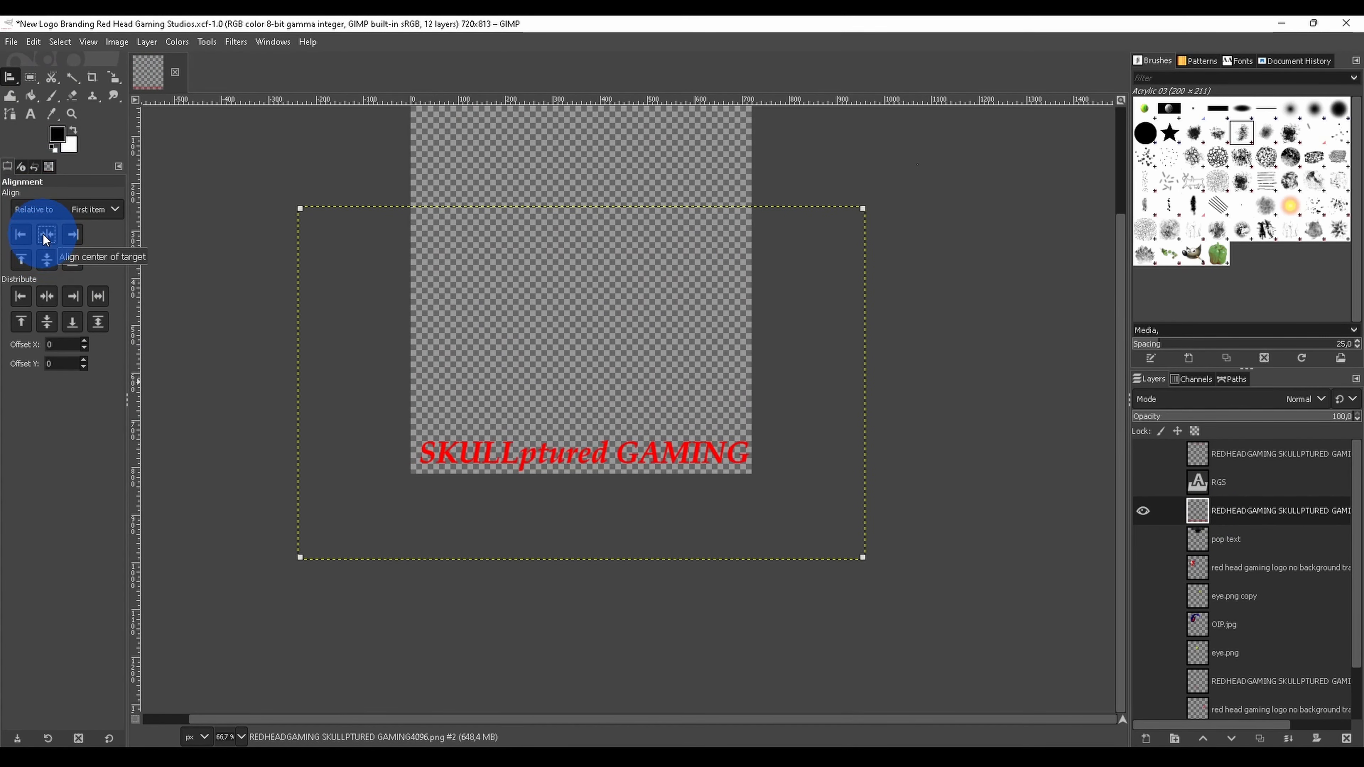
shift+click(1144, 509)
Step: Paint a black band on the pop text layer behind the large SKULLptured GAMING text with the Acrylic 03 brush at size 84
scroll(503, 482, up, 3)
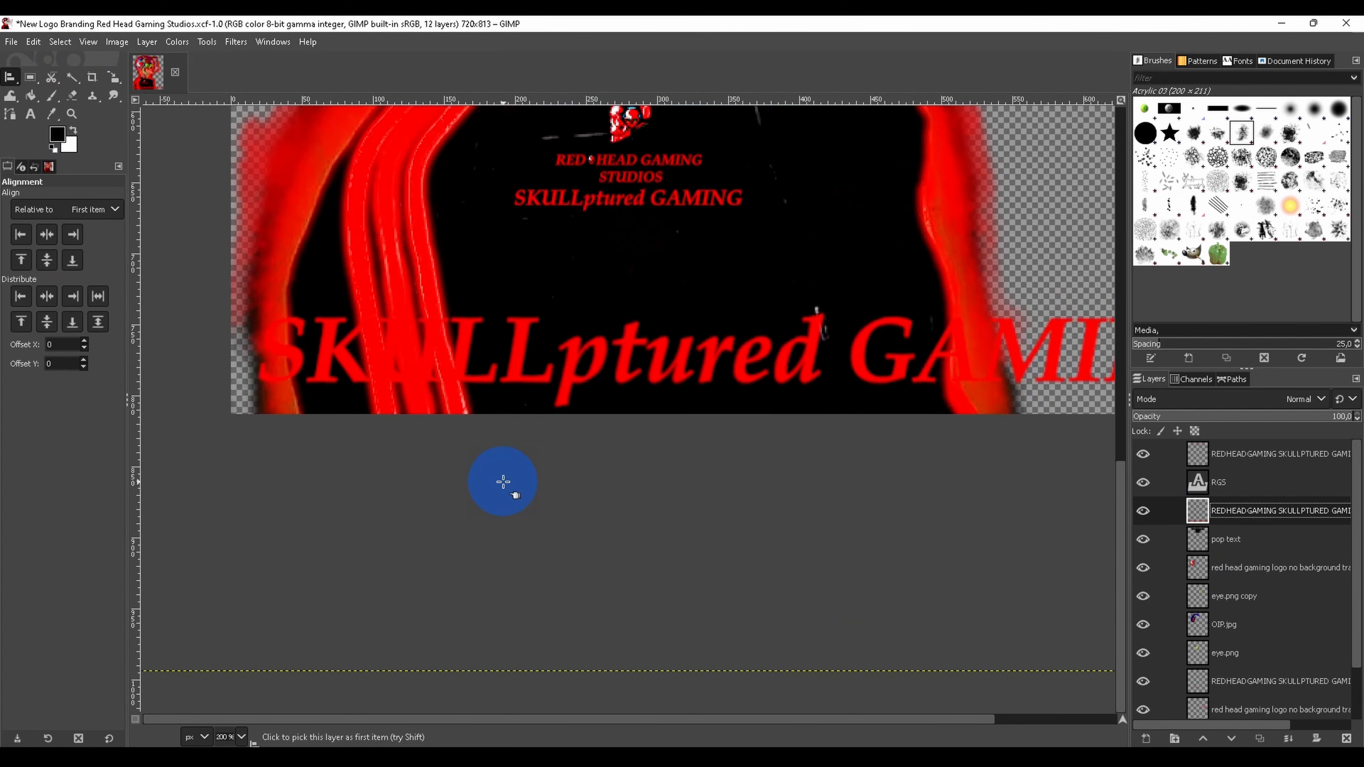
key(p)
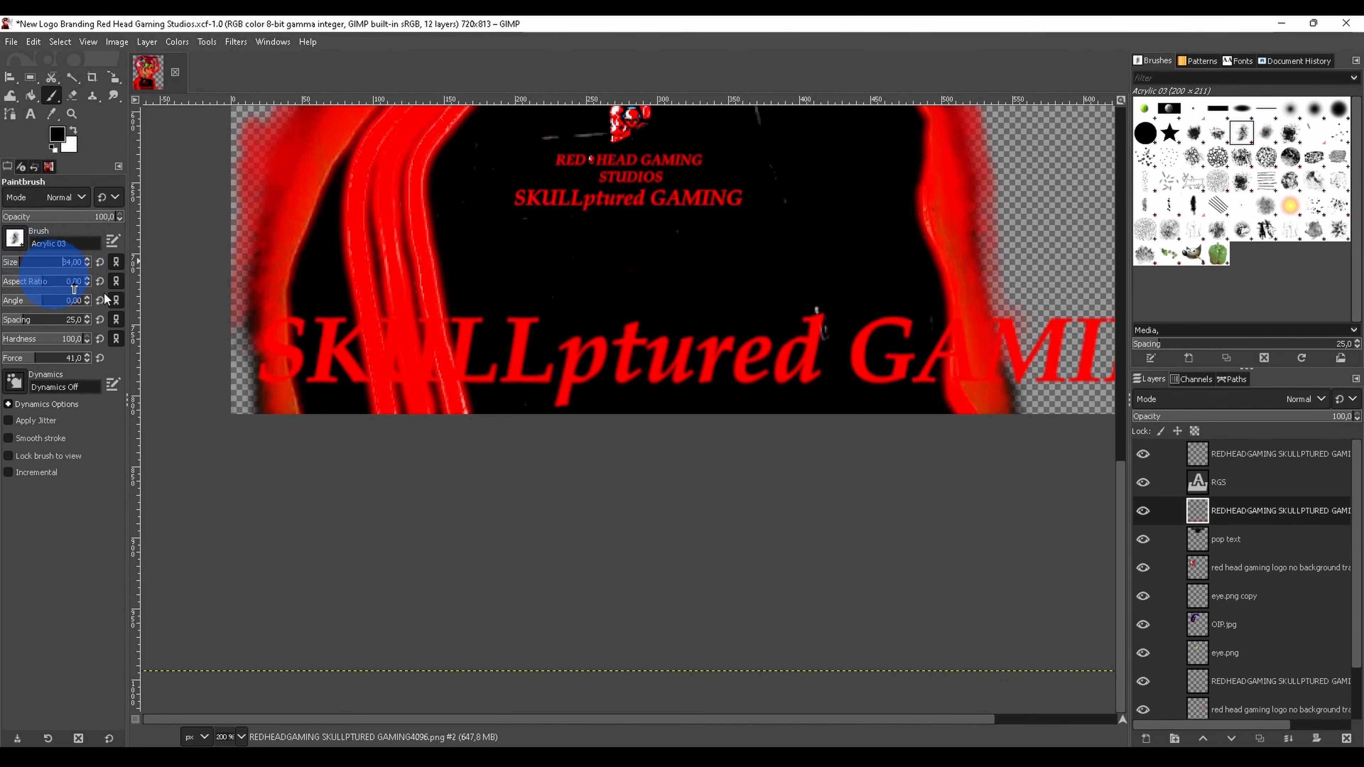
key(Page_Down)
scroll(285, 350, up, 1)
mouse_move(329, 517)
mouse_down()
mouse_move(283, 512)
mouse_move(365, 477)
mouse_move(390, 503)
mouse_move(522, 488)
mouse_move(643, 521)
mouse_move(624, 506)
mouse_move(817, 482)
mouse_move(883, 518)
mouse_move(968, 524)
mouse_move(1020, 503)
mouse_up()
scroll(1021, 503, right, 5)
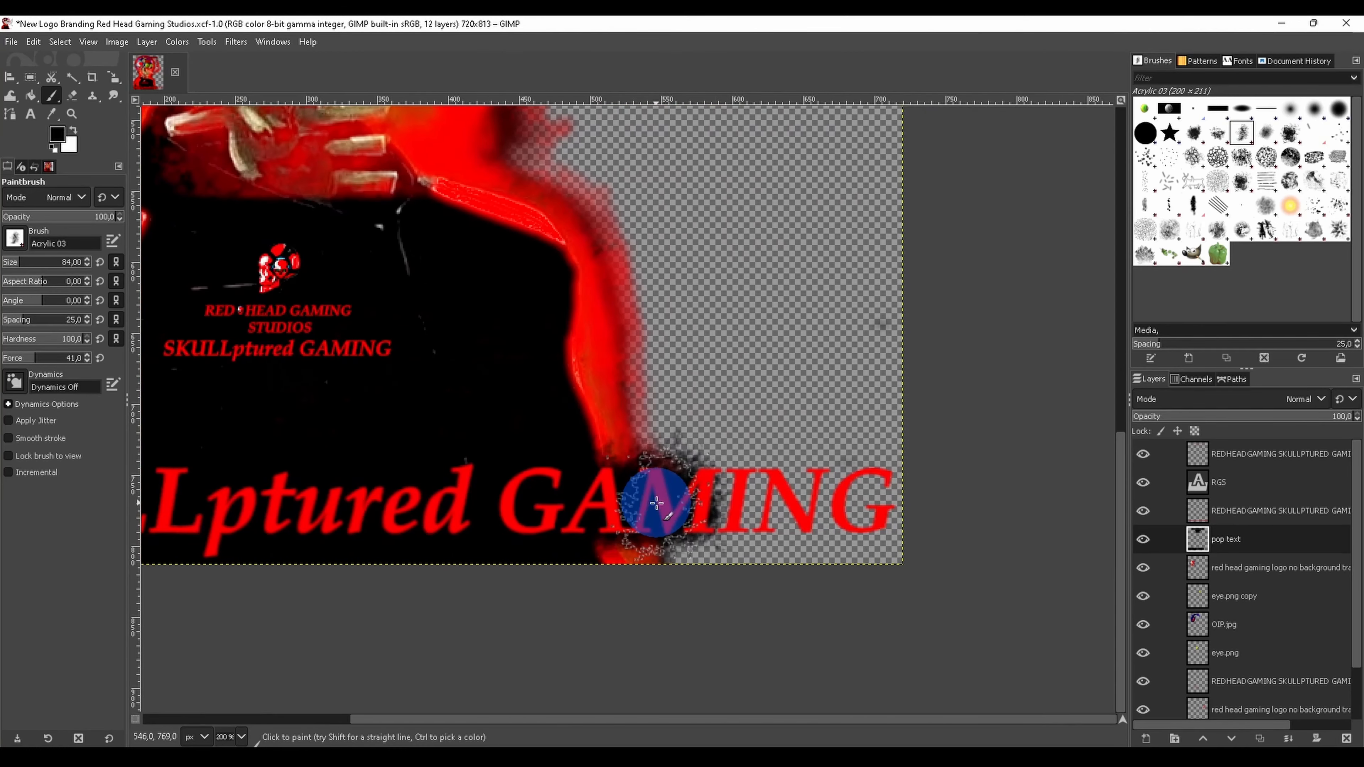
mouse_move(656, 503)
mouse_down()
mouse_move(711, 512)
mouse_move(857, 489)
mouse_move(882, 500)
mouse_move(883, 488)
mouse_move(855, 501)
mouse_move(727, 493)
mouse_move(706, 510)
mouse_move(871, 497)
mouse_move(798, 509)
mouse_move(631, 508)
mouse_move(668, 504)
mouse_move(659, 478)
mouse_move(594, 495)
mouse_up()
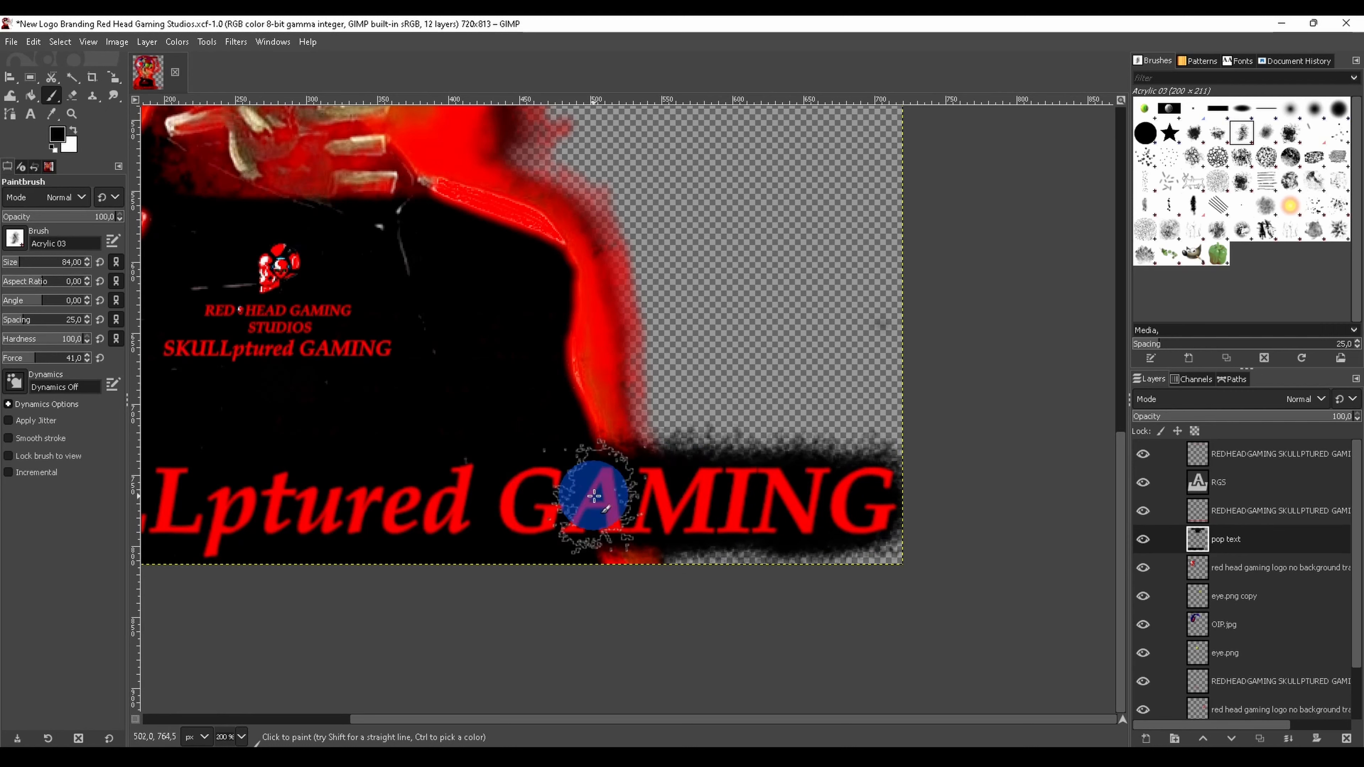
drag(455, 496, 781, 487)
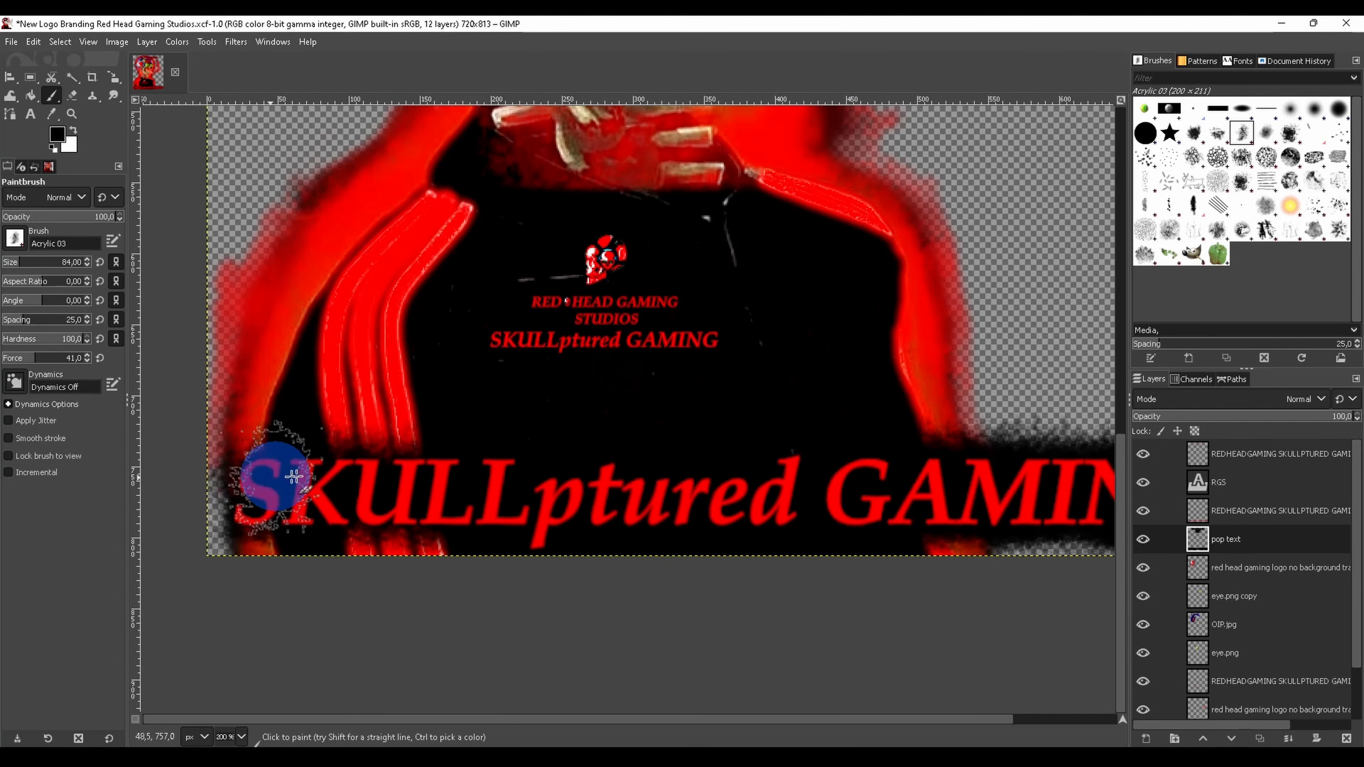
Step: Isolate the pop text layer, paint the band's gaps and uneven edges solid black, and show all layers again
shift+click(1143, 539)
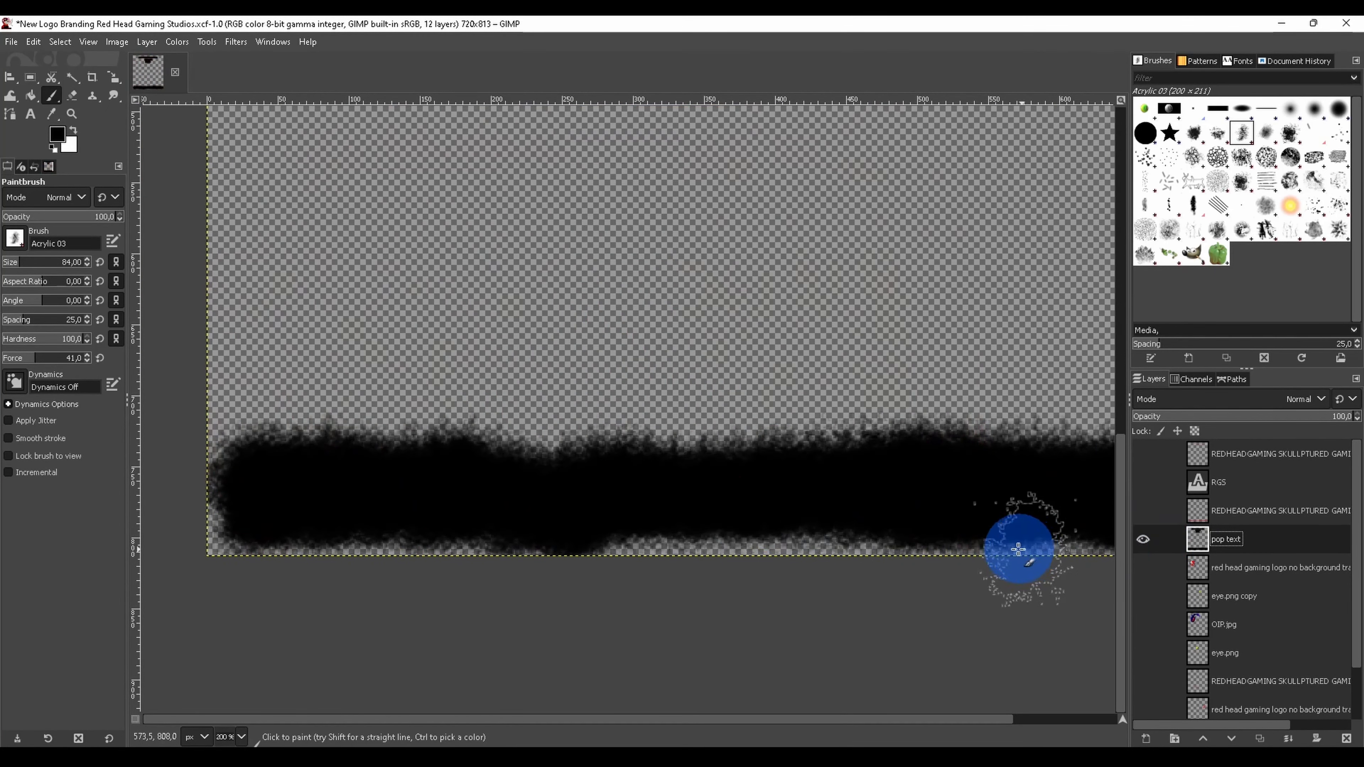
mouse_move(237, 479)
mouse_down()
mouse_move(424, 495)
mouse_move(376, 507)
mouse_move(558, 481)
mouse_move(450, 463)
mouse_move(784, 463)
mouse_move(781, 489)
mouse_move(588, 514)
mouse_move(729, 507)
mouse_move(331, 520)
mouse_move(230, 469)
mouse_move(464, 526)
mouse_move(693, 514)
mouse_up()
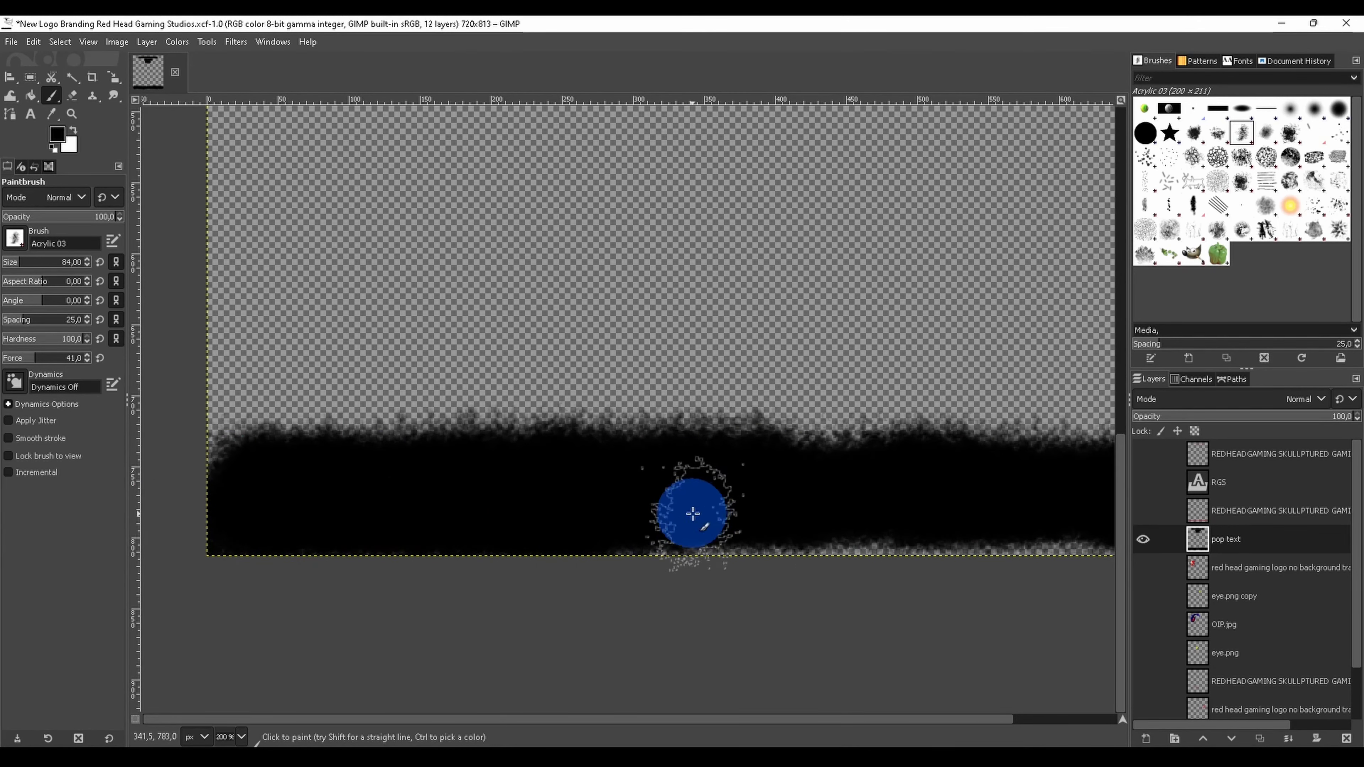
shift+click(1143, 539)
shift+click(1143, 539)
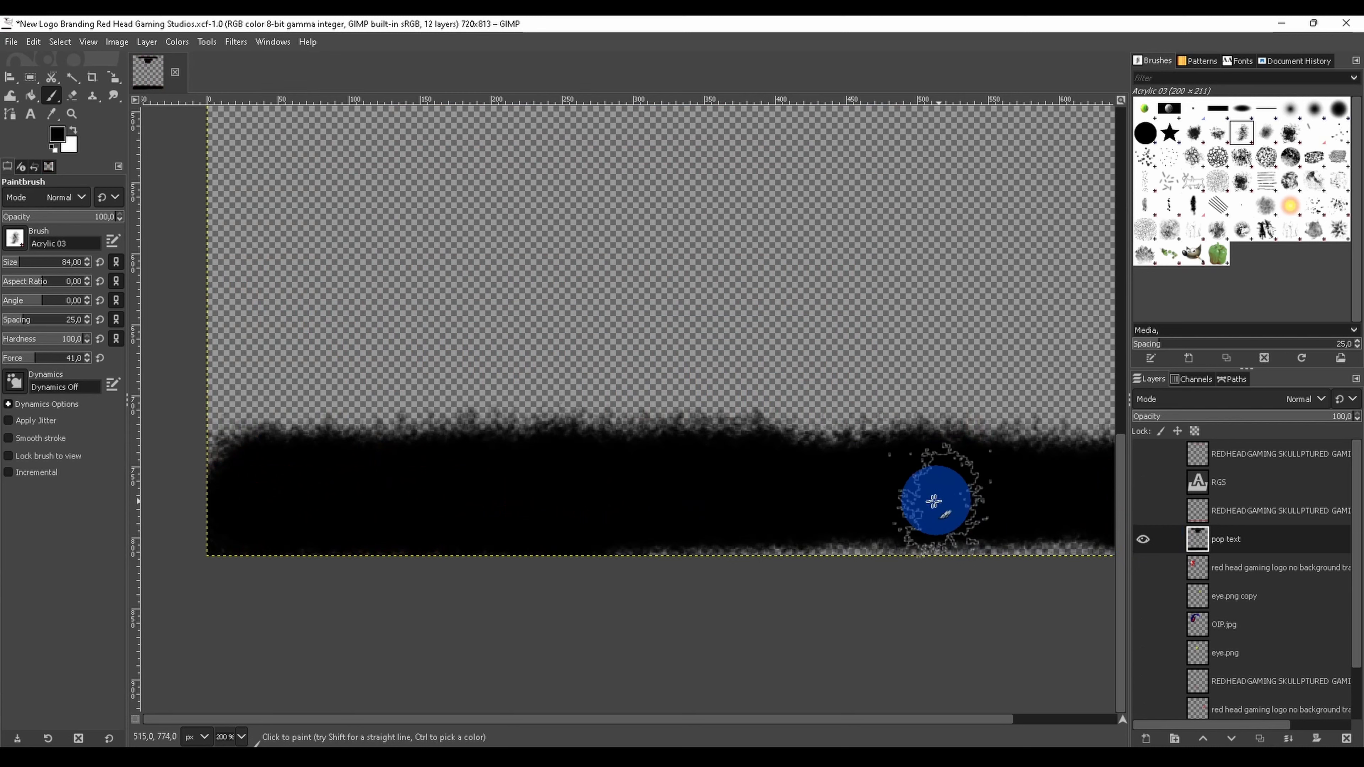
drag(934, 501, 991, 496)
mouse_move(1095, 501)
mouse_down()
mouse_move(623, 502)
mouse_move(713, 506)
mouse_move(323, 457)
mouse_up()
drag(201, 457, 913, 452)
mouse_move(612, 449)
mouse_down()
mouse_move(323, 445)
mouse_move(247, 472)
mouse_up()
drag(771, 463, 429, 460)
drag(709, 465, 808, 450)
shift+click(1143, 539)
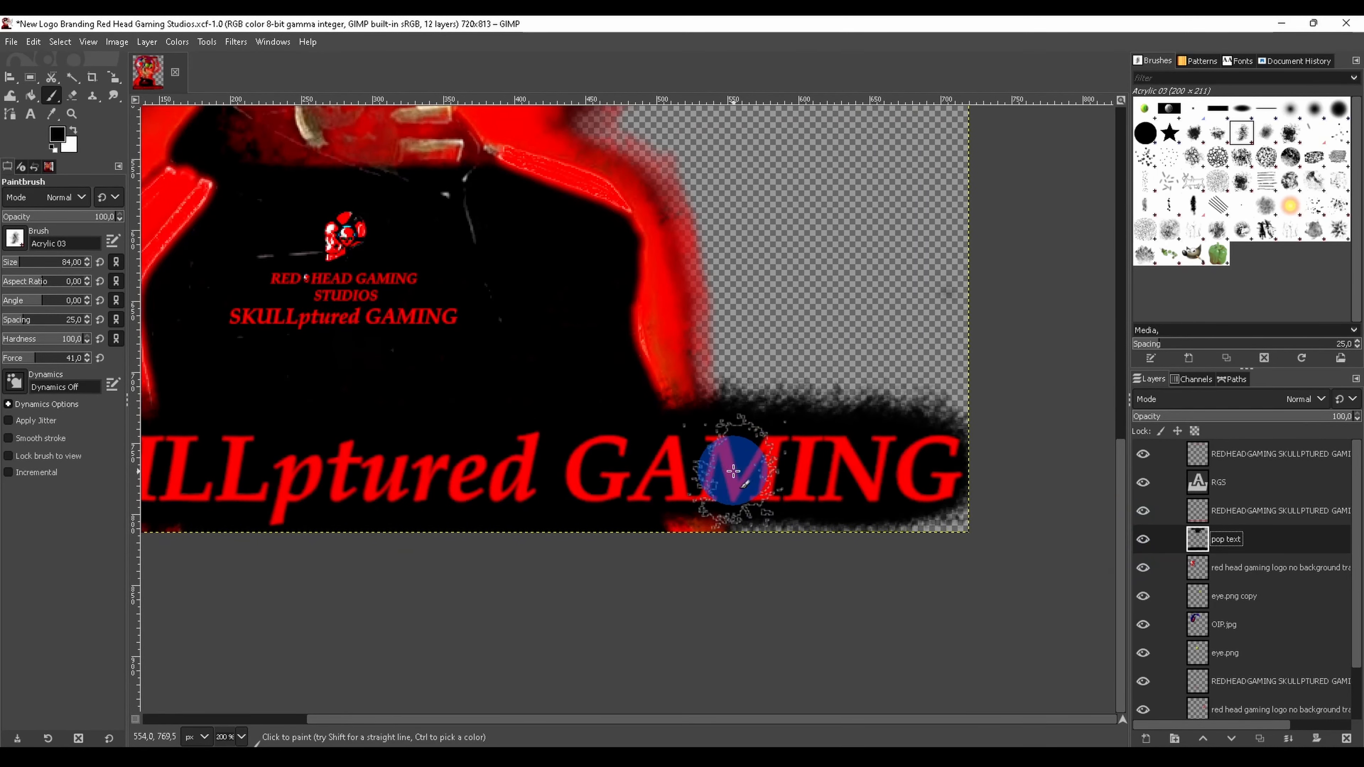
Step: Isolate the small chest logo layer, move it slightly lower on the shirt, and show all layers again
key(m)
scroll(624, 588, down, 3)
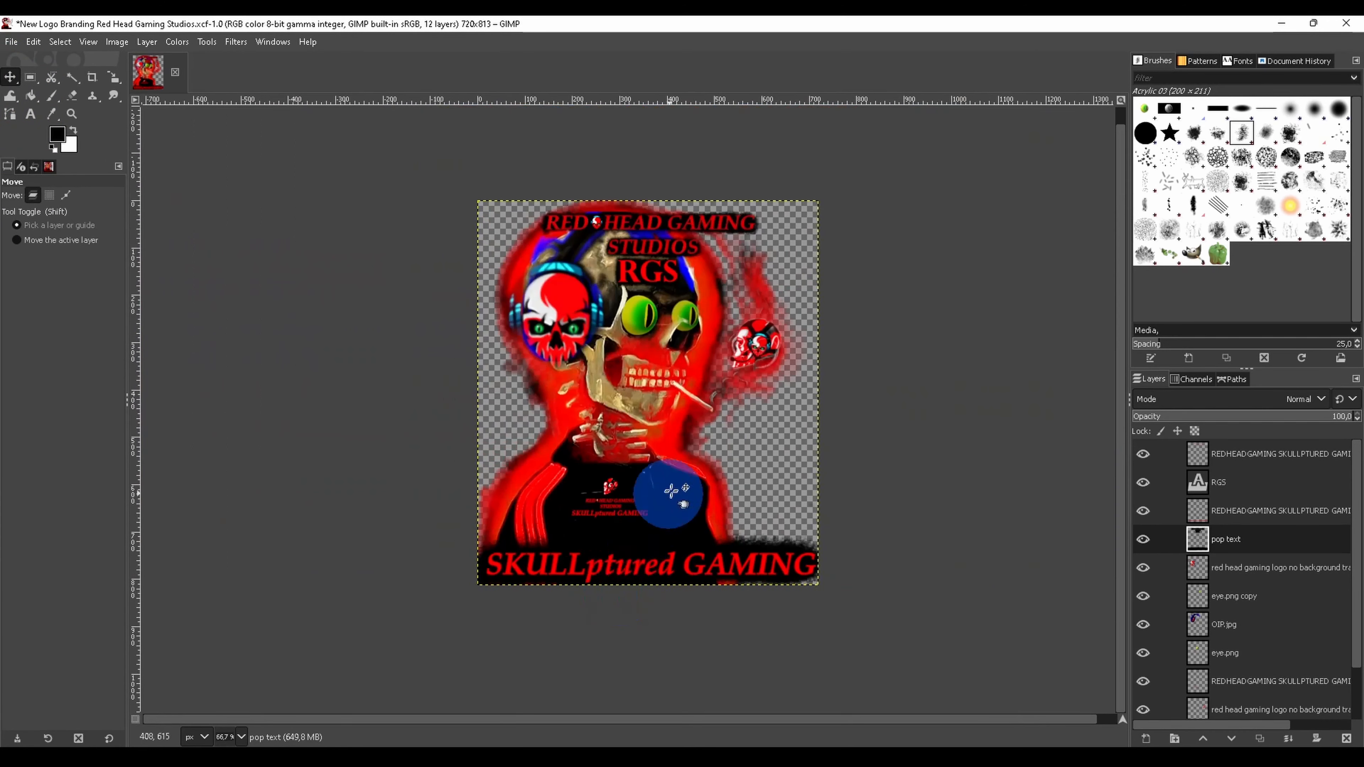
scroll(1188, 677, down, 2)
shift+click(1143, 620)
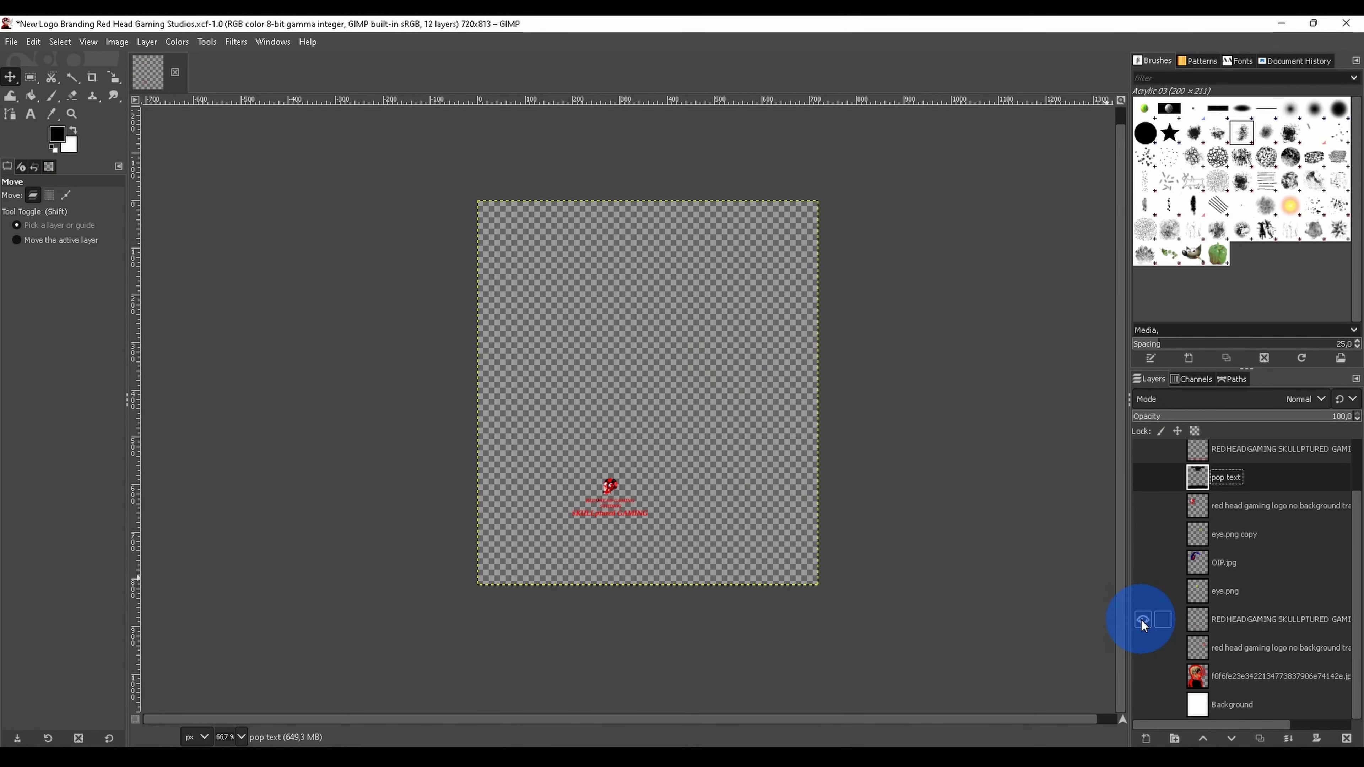
scroll(804, 601, up, 2)
drag(321, 338, 355, 382)
scroll(352, 386, down, 2)
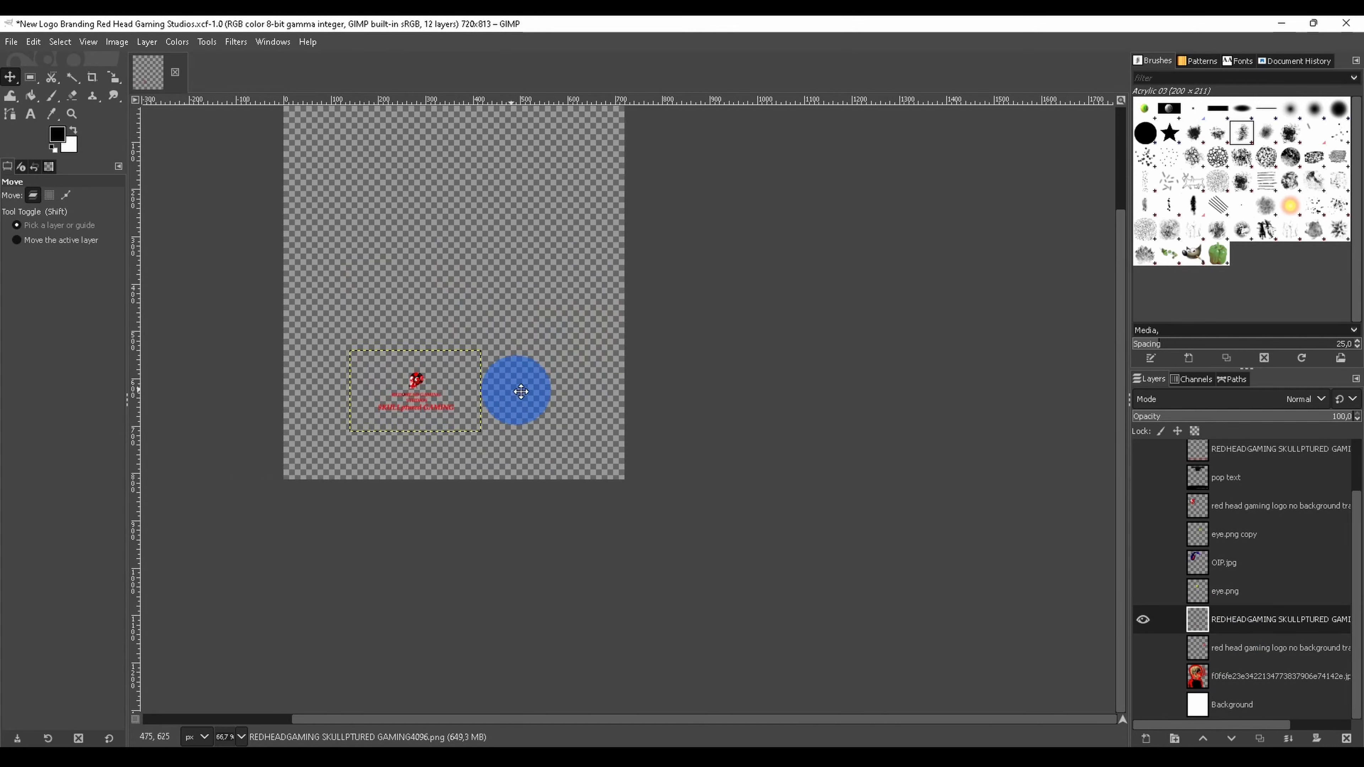
drag(515, 391, 659, 449)
shift+click(1143, 619)
scroll(670, 570, up, 2)
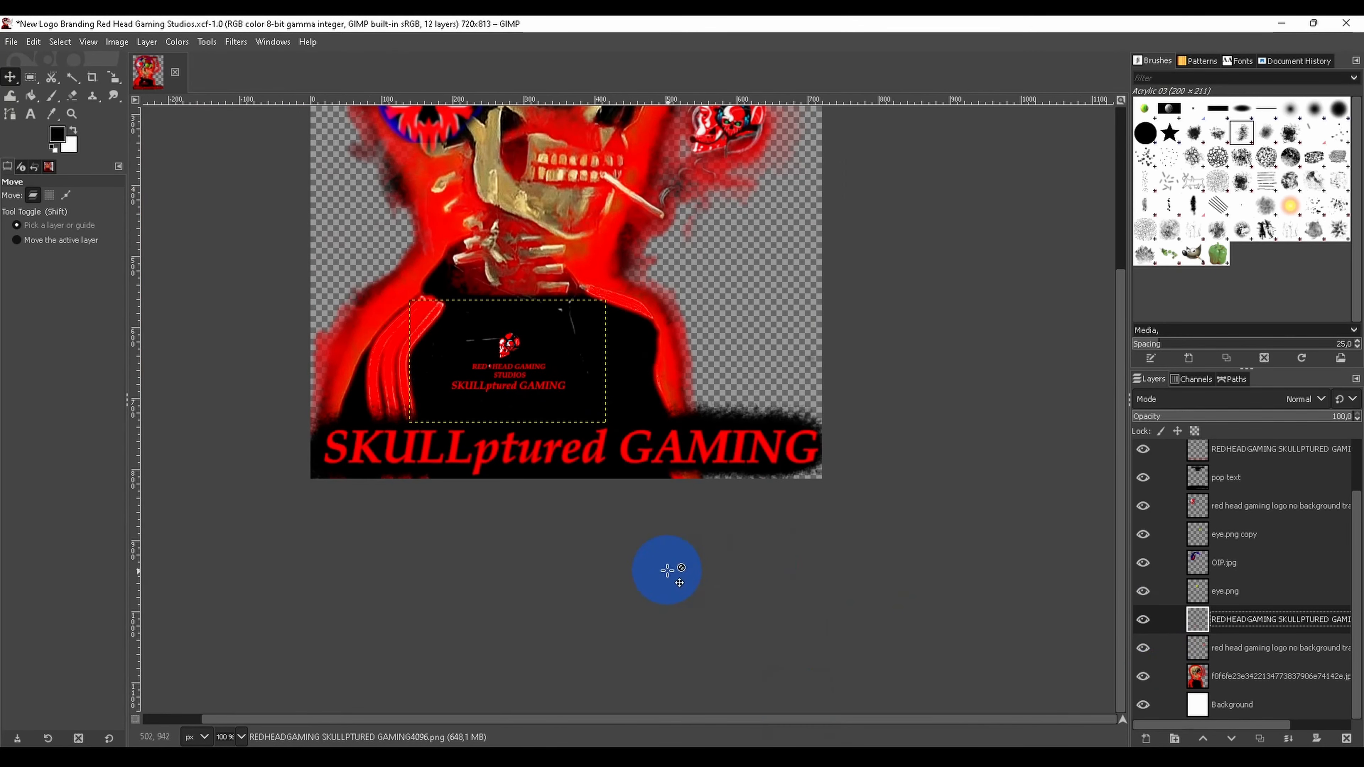
Step: Undo the last change, move the isolated chest logo a little further down, and restore all layers
scroll(649, 707, down, 2)
scroll(519, 572, up, 2)
key(ctrl+z)
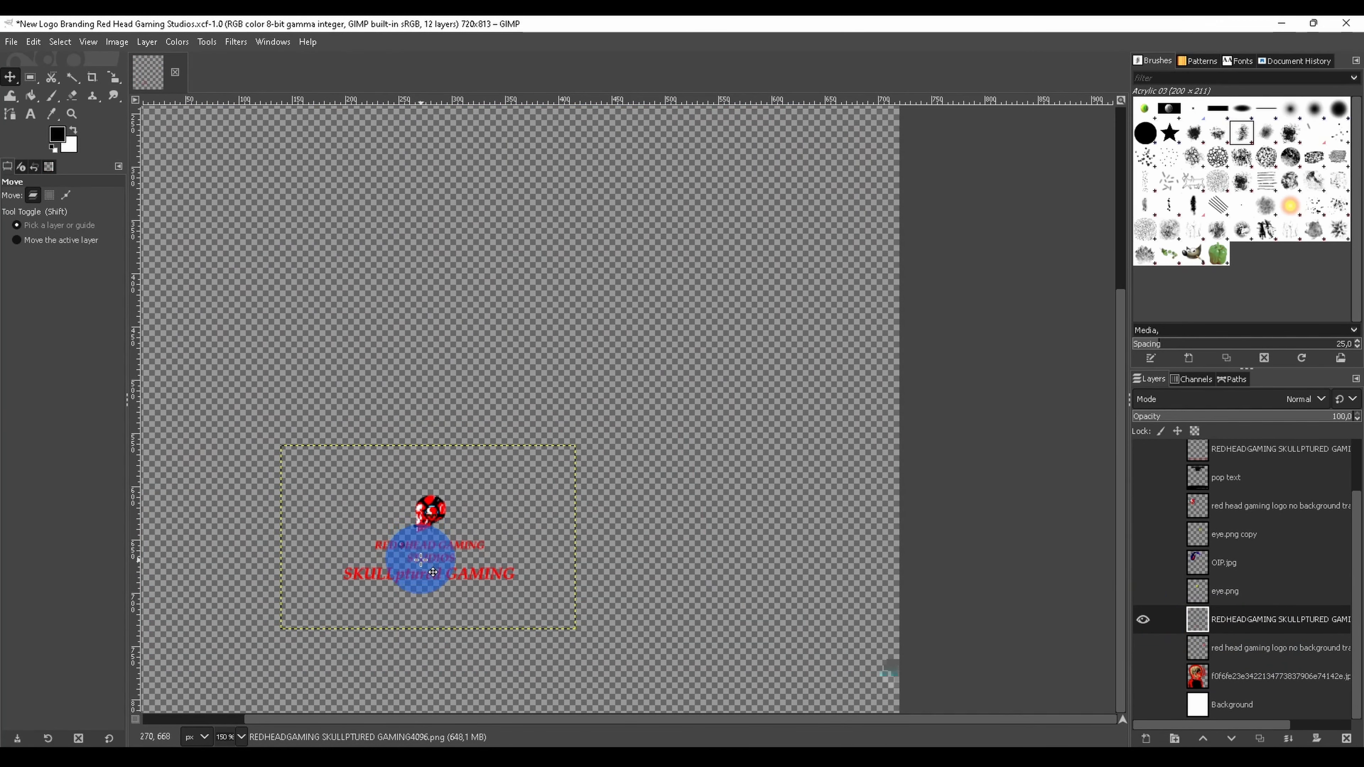
drag(422, 561, 420, 577)
scroll(427, 577, down, 1)
shift+click(1143, 620)
scroll(852, 610, up, 1)
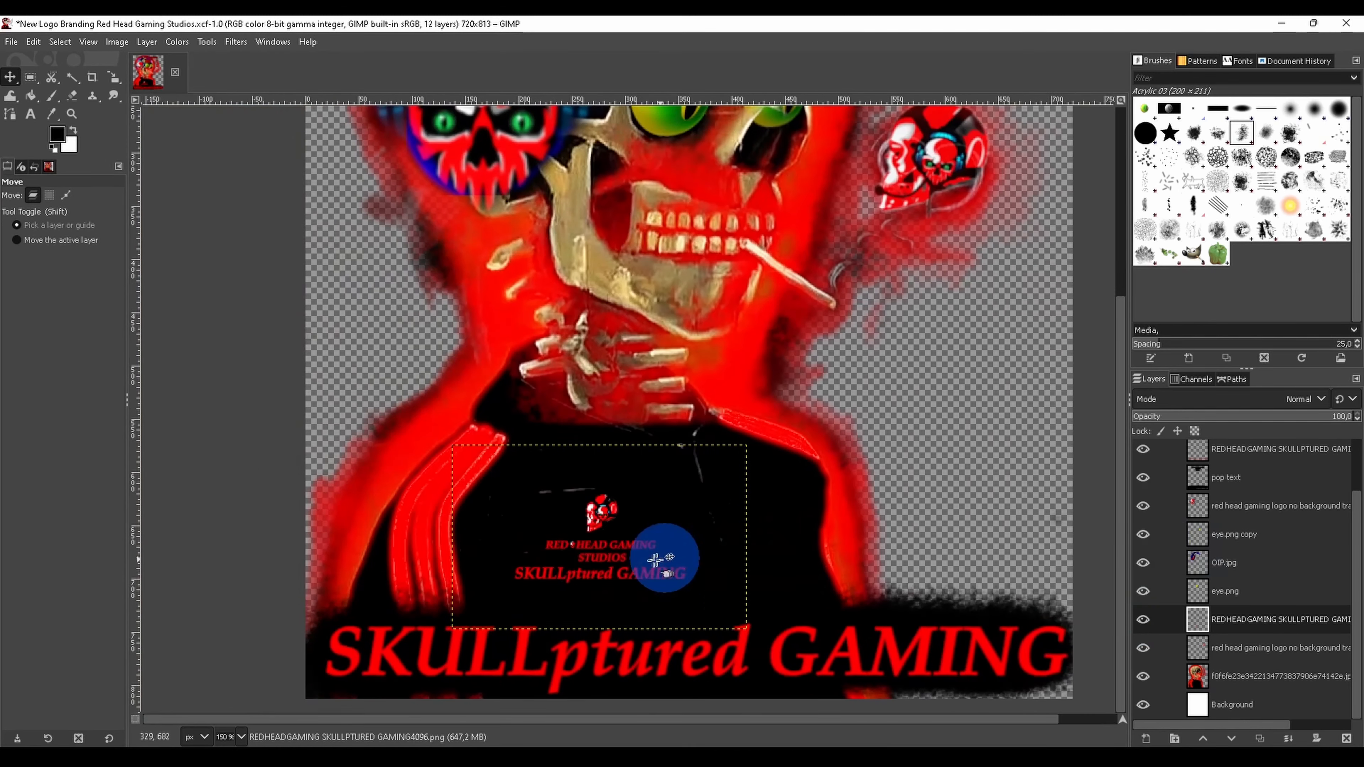
Step: Nudge the small chest logo slightly to the left on the black shirt
scroll(603, 558, up, 4)
scroll(597, 511, down, 1)
scroll(594, 558, up, 1)
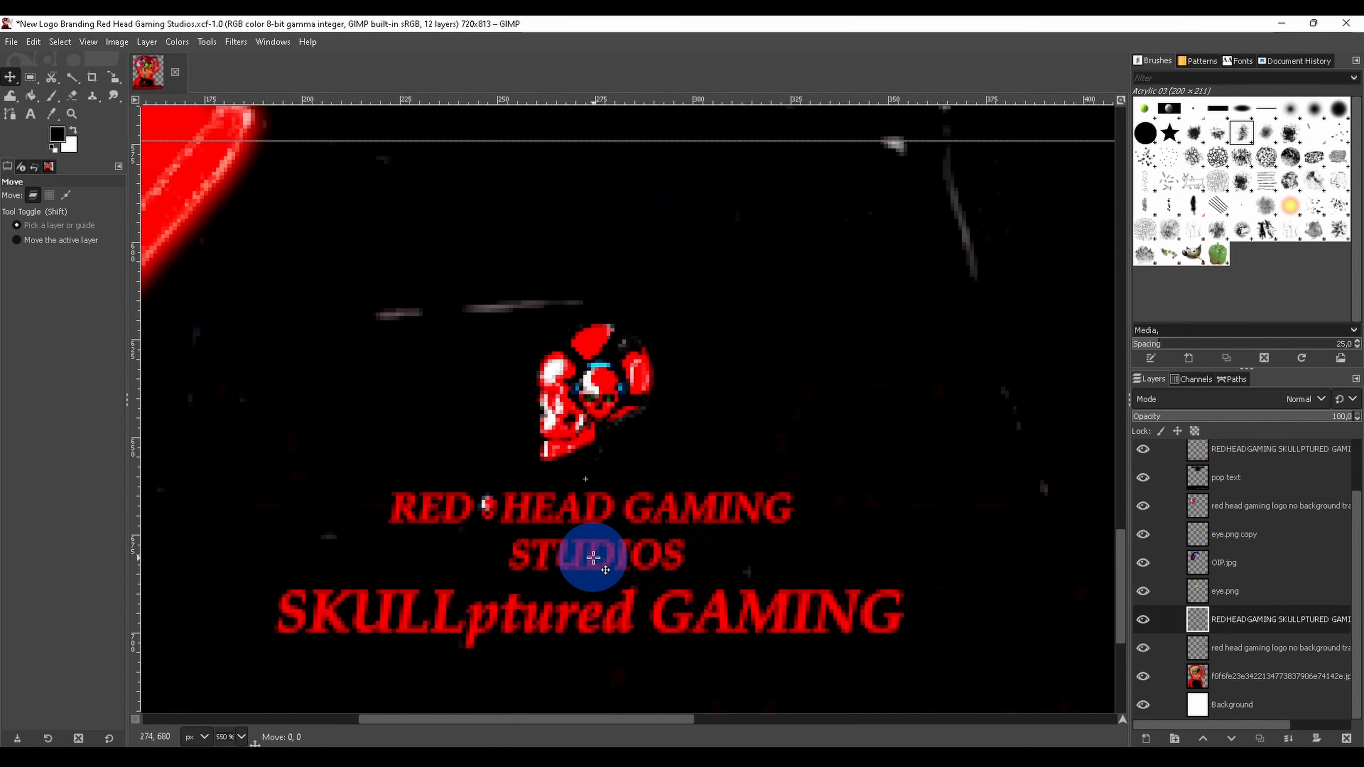
scroll(593, 558, down, 3)
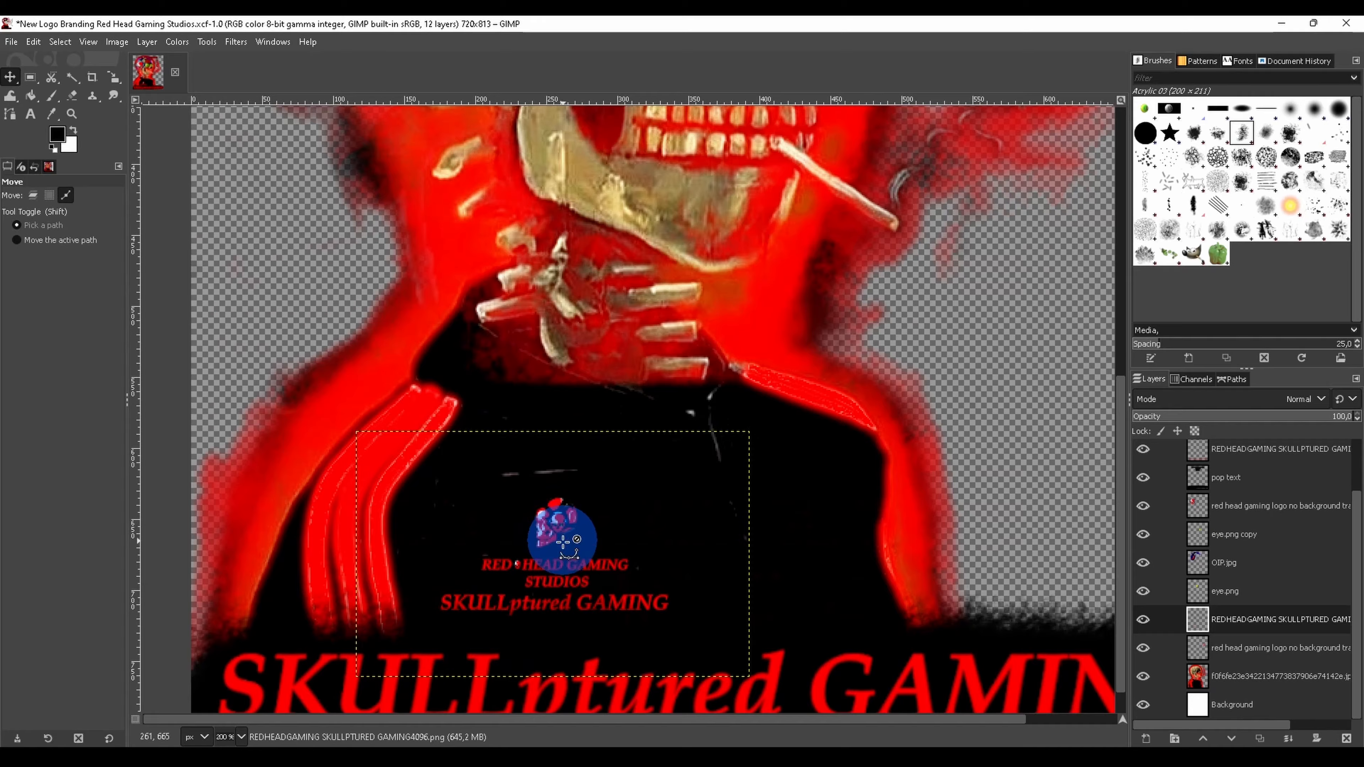
scroll(563, 541, down, 2)
drag(574, 548, 581, 548)
scroll(563, 542, down, 1)
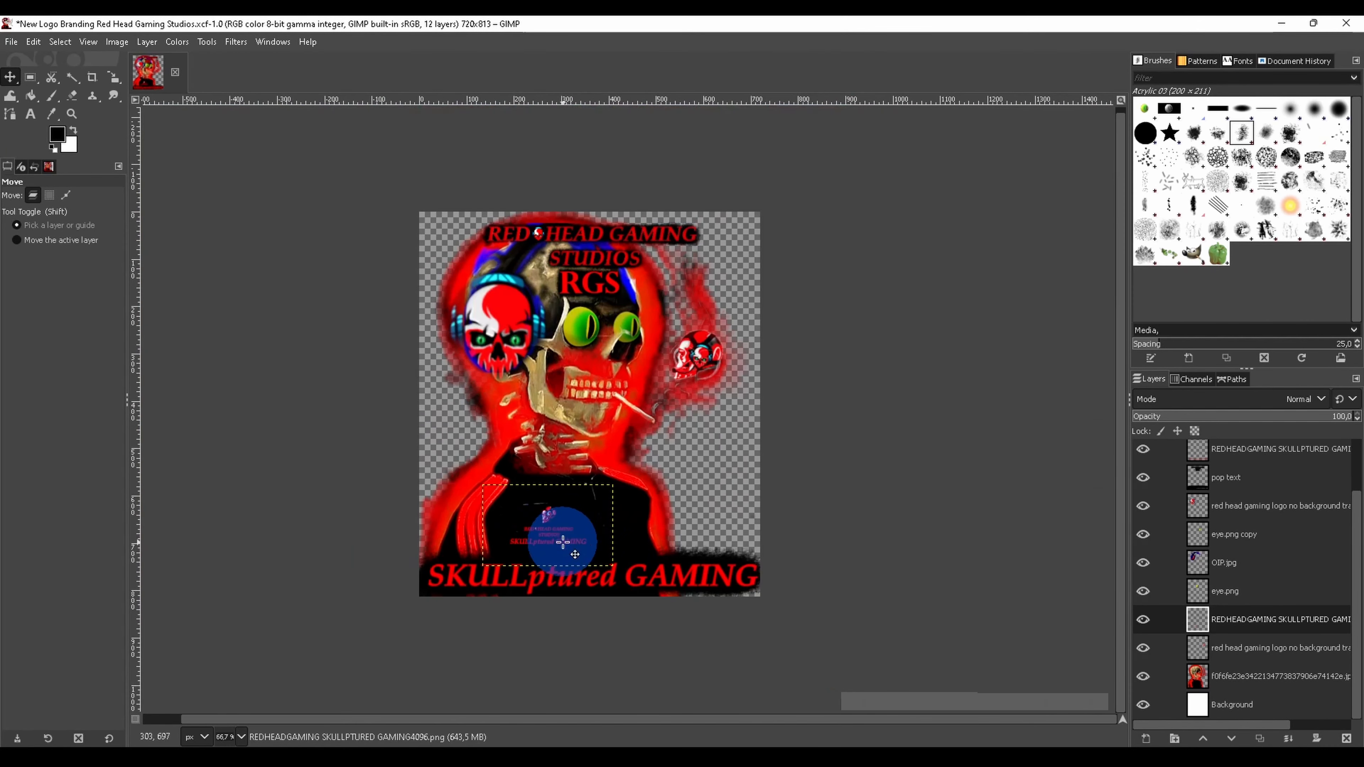
scroll(553, 521, up, 2)
drag(559, 524, 543, 510)
Step: Compare the chest logo's position with the black pop text bands alone, and show all layers again
shift+click(1143, 620)
scroll(1150, 537, up, 1)
click(1143, 516)
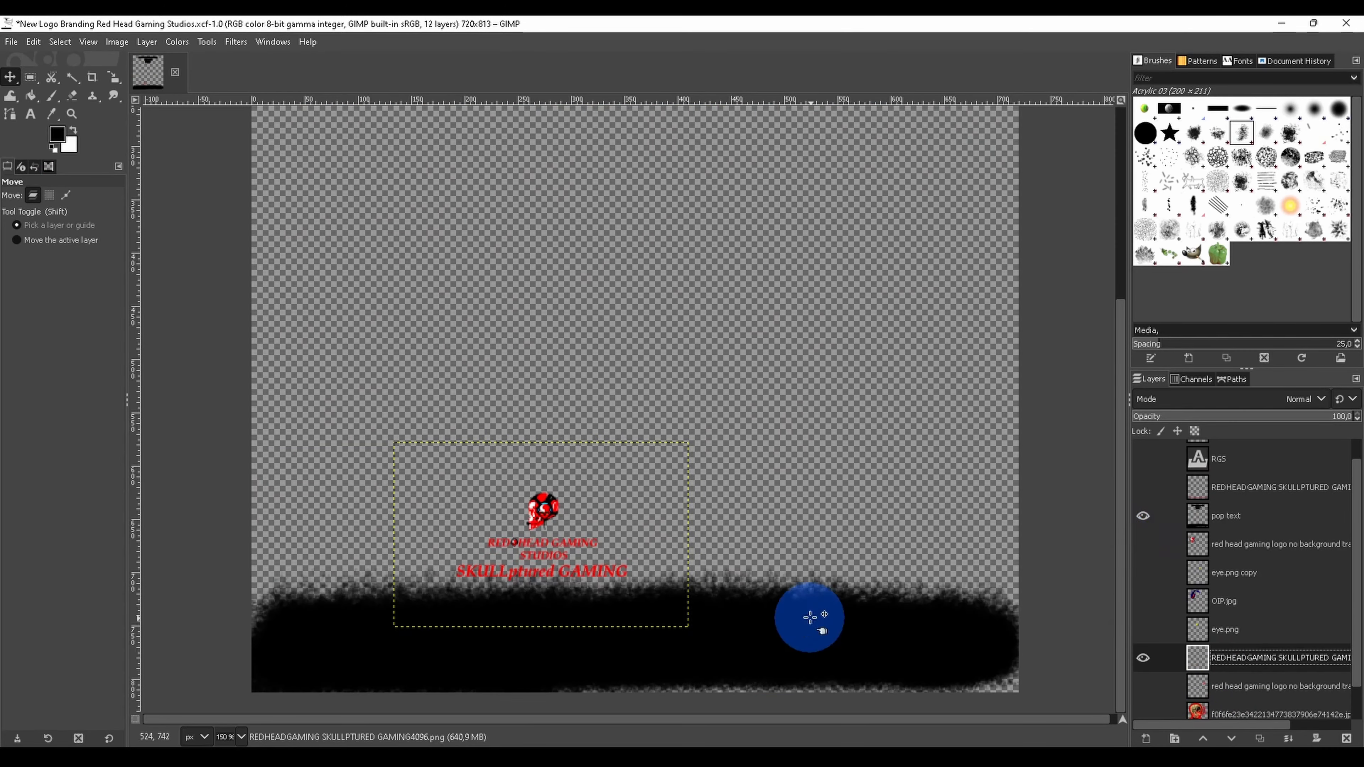
scroll(402, 572, up, 3)
scroll(896, 609, down, 4)
click(1143, 656)
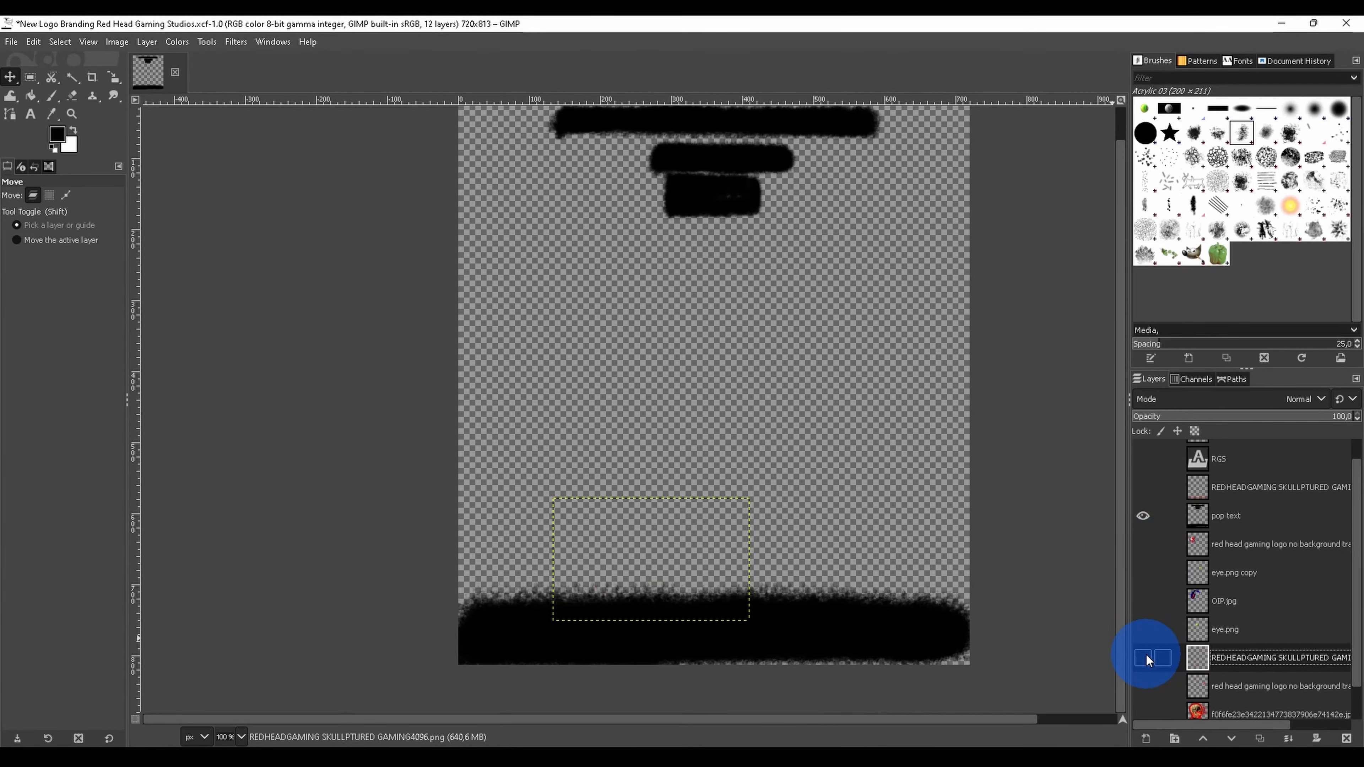
shift+click(1144, 656)
shift+click(1144, 656)
Step: Raise the small chest logo slightly so it sits further above the SKULLptured GAMING band
scroll(671, 614, up, 3)
scroll(671, 613, down, 1)
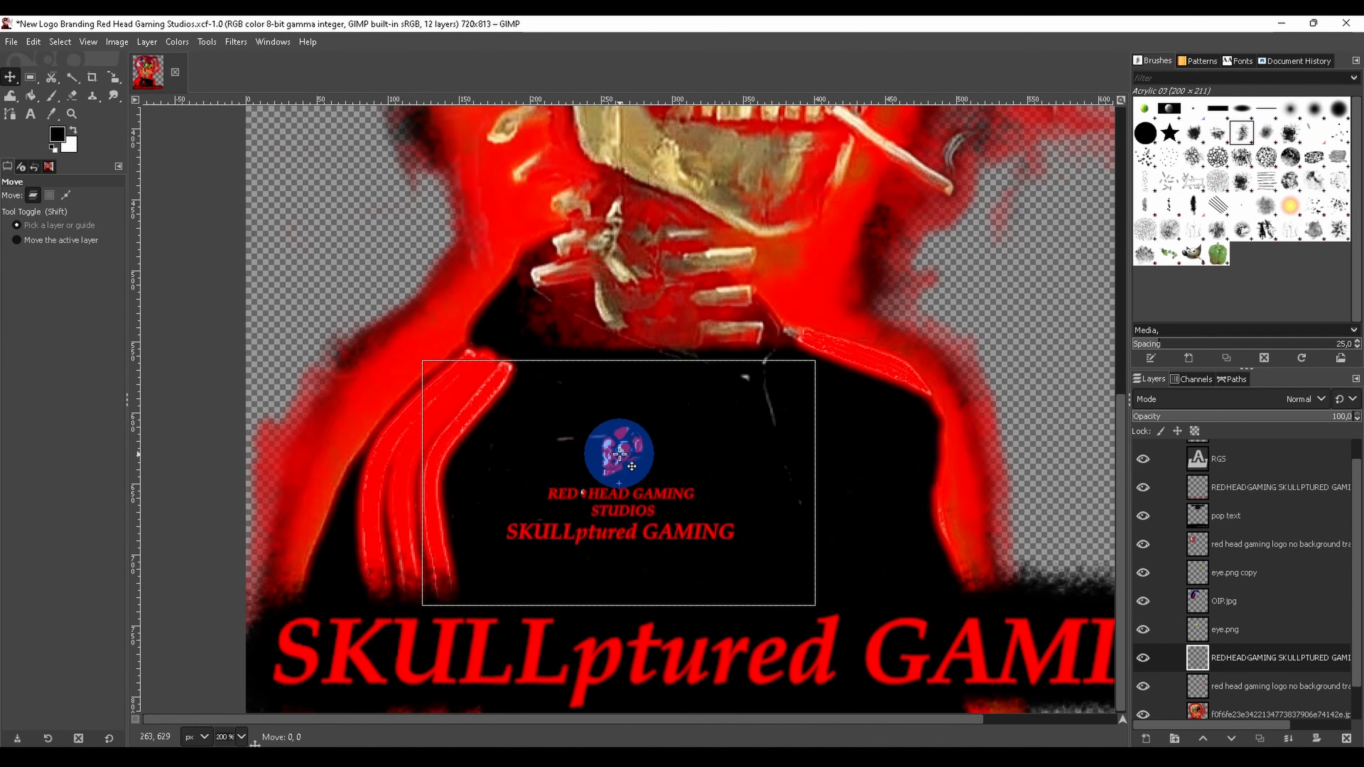
drag(631, 467, 619, 496)
scroll(622, 513, down, 2)
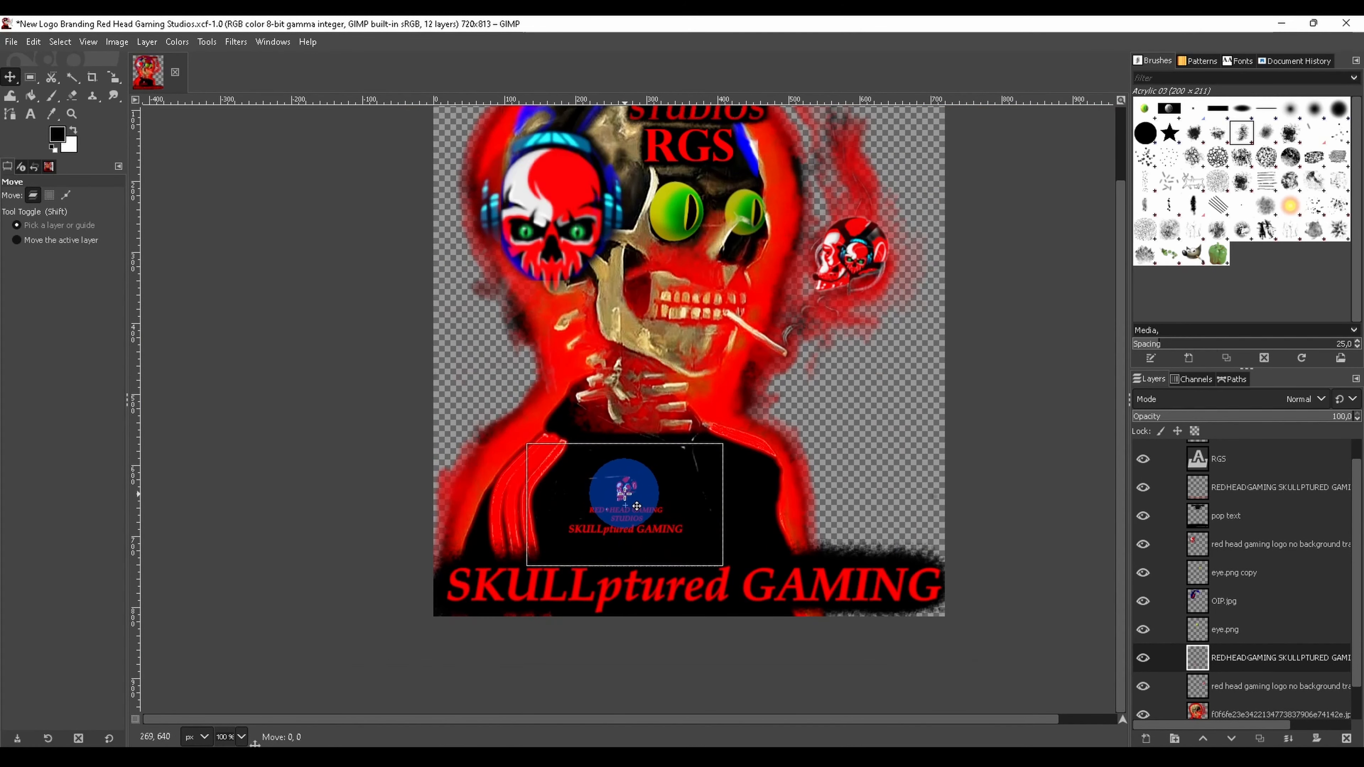
scroll(628, 506, up, 1)
scroll(974, 479, down, 1)
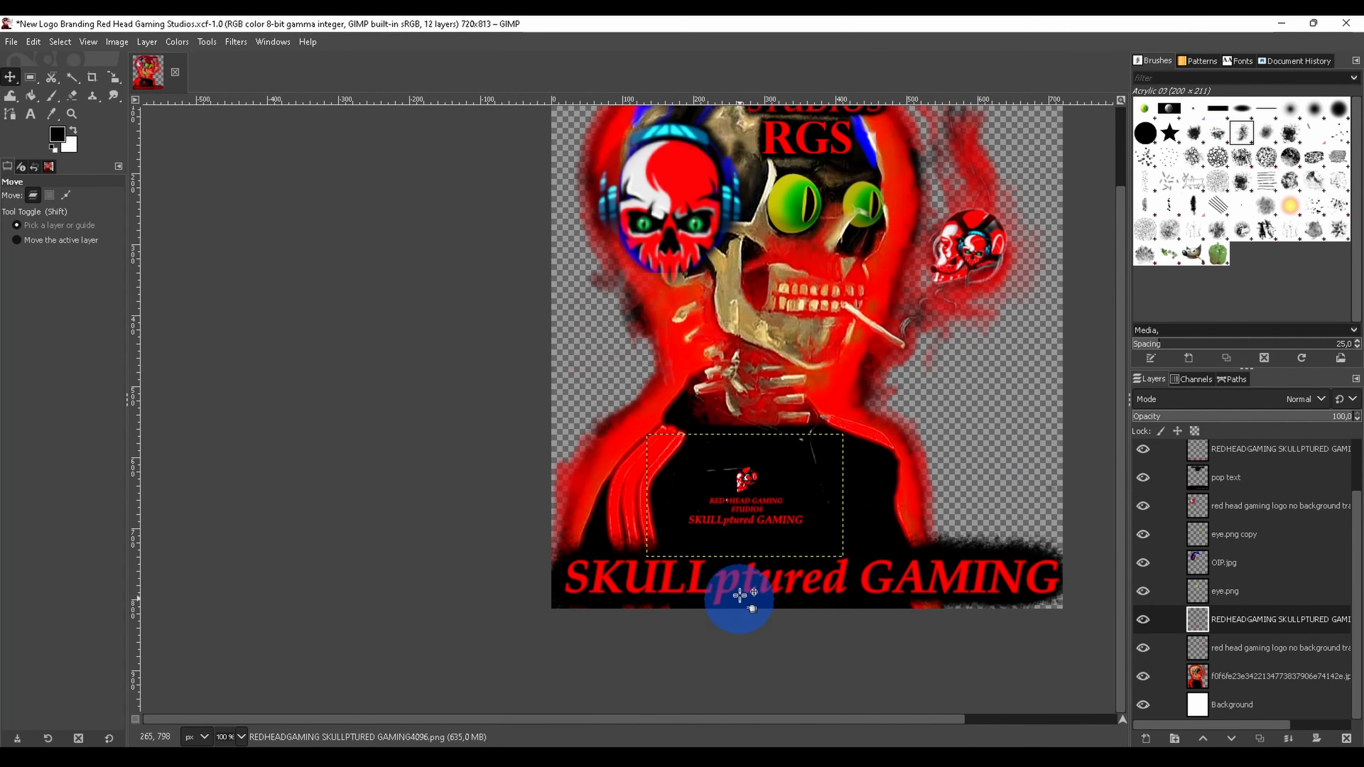
scroll(779, 599, down, 2)
scroll(886, 564, up, 2)
scroll(902, 545, down, 1)
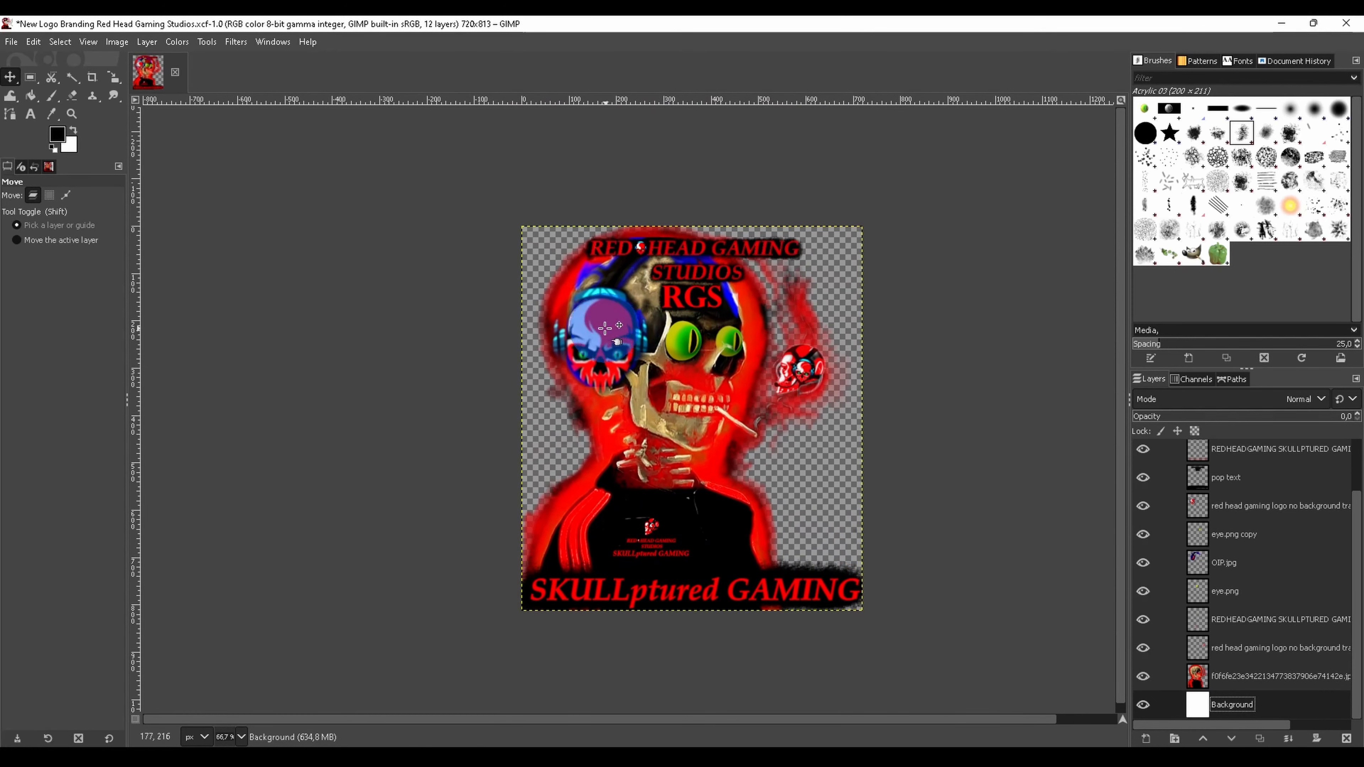
Step: Scale the headphone skull logo layer down to about 3025 × 1652 px and shift it over the skull's headphone
scroll(1181, 532, up, 2)
click(1218, 566)
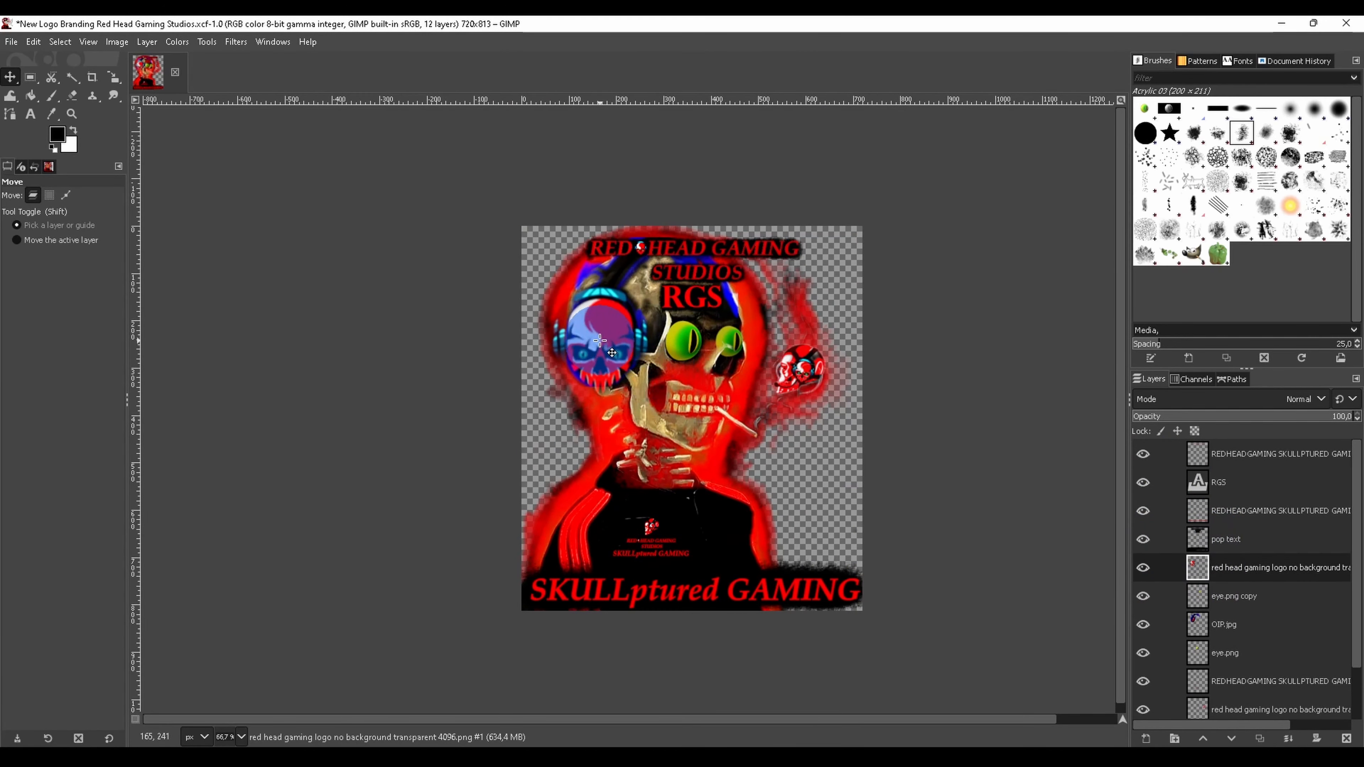
click(112, 77)
click(653, 340)
scroll(693, 349, down, 2)
drag(699, 349, 626, 370)
scroll(725, 318, up, 2)
drag(796, 249, 551, 414)
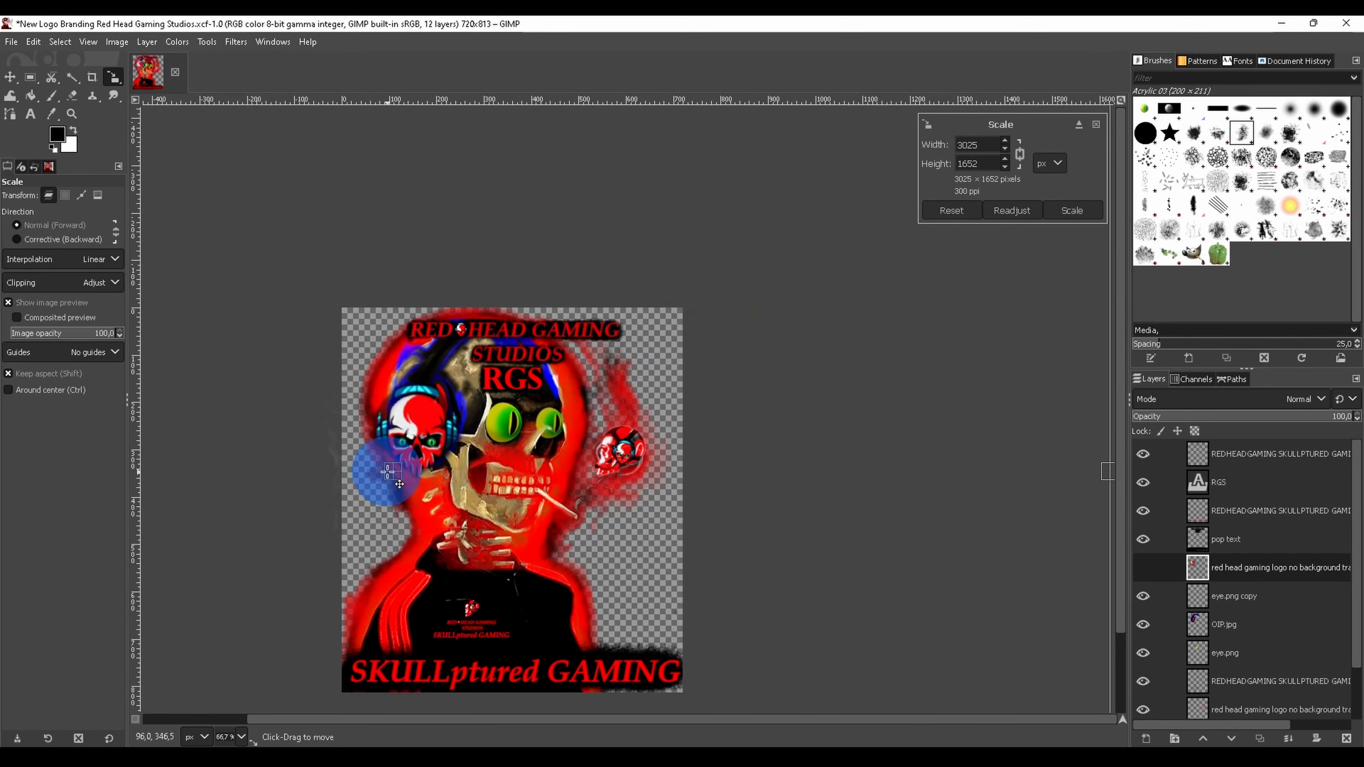
drag(387, 472, 397, 460)
Step: Reduce the headphone skull logo further to 2517 × 1375 px, apply the scaling, and make its layer visible
drag(739, 304, 656, 357)
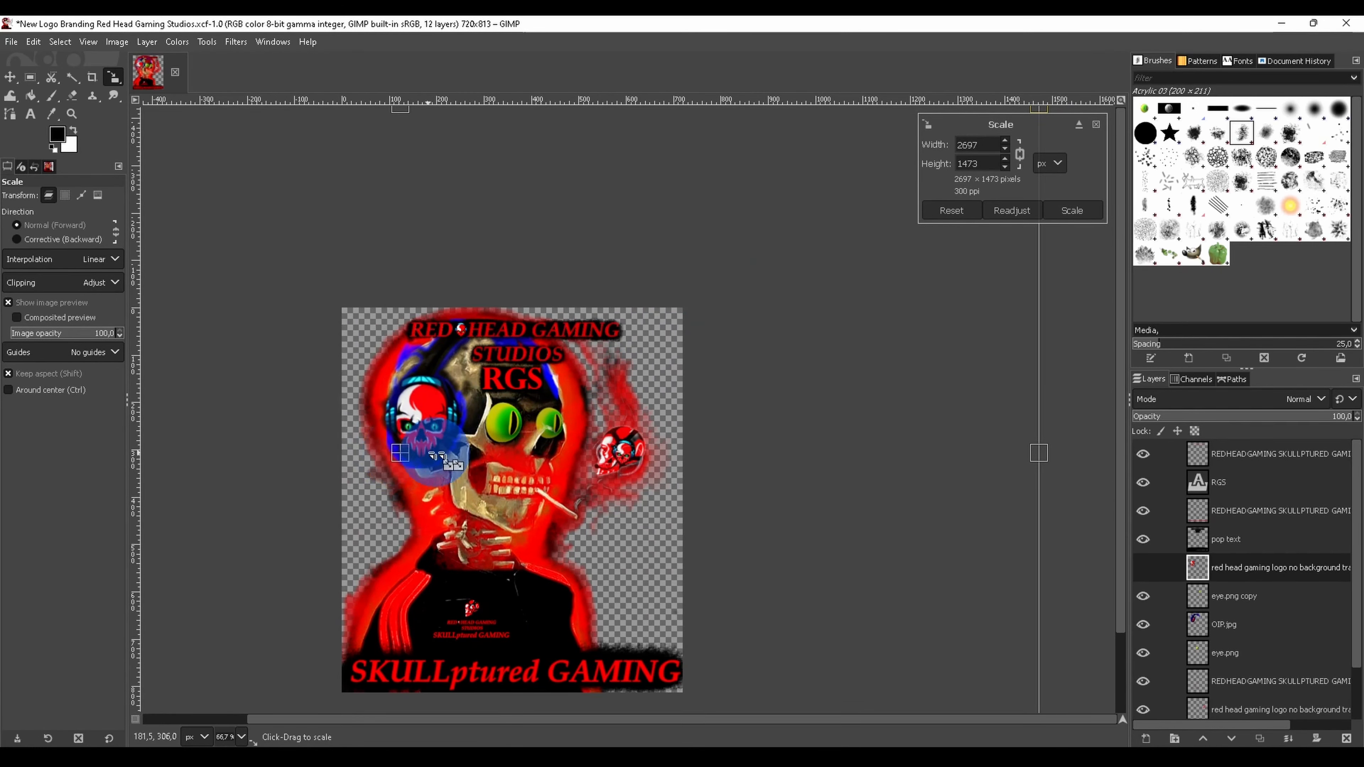
scroll(543, 404, up, 2)
scroll(703, 370, down, 2)
drag(799, 261, 721, 323)
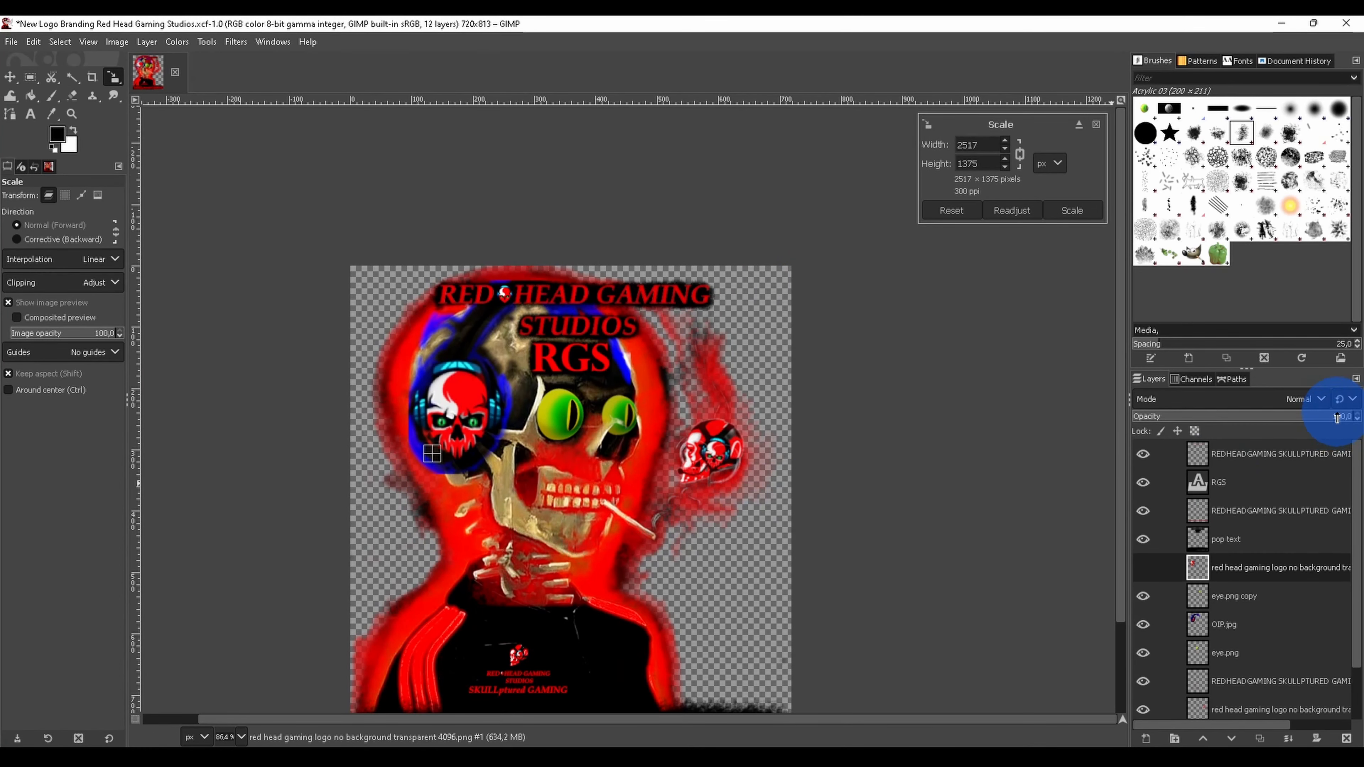
click(1164, 515)
click(1144, 568)
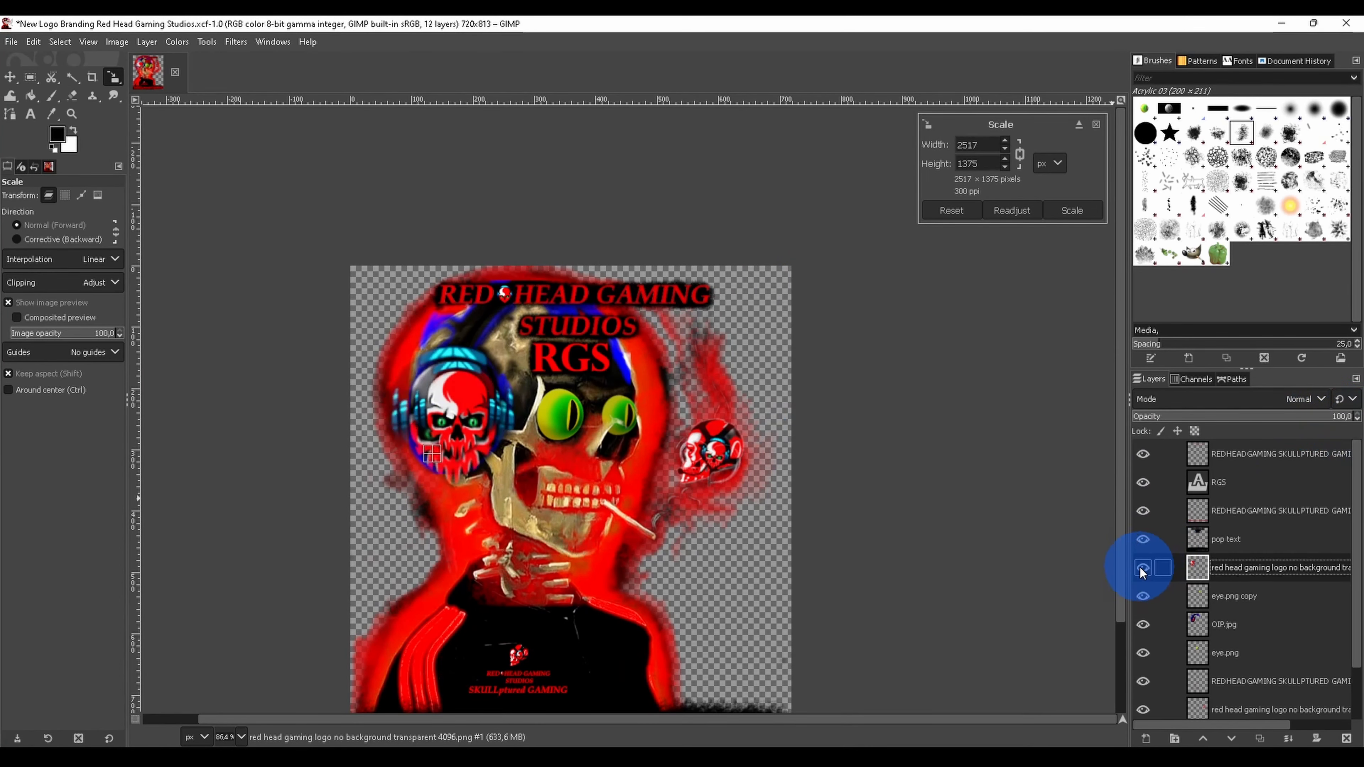
click(1069, 211)
scroll(654, 429, up, 2)
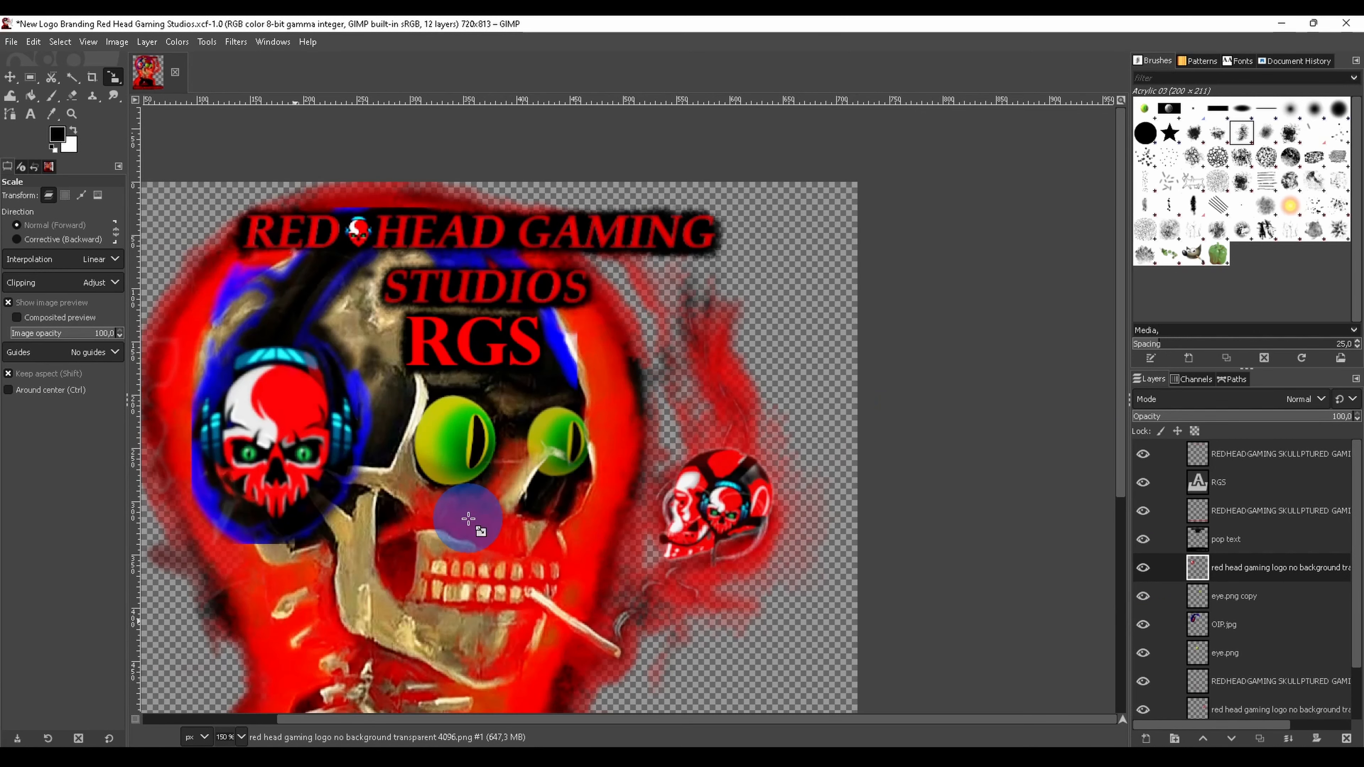
Step: Lower the opacity of the small skull logo layer in the smoke to 65
scroll(468, 519, down, 1)
scroll(1279, 542, down, 1)
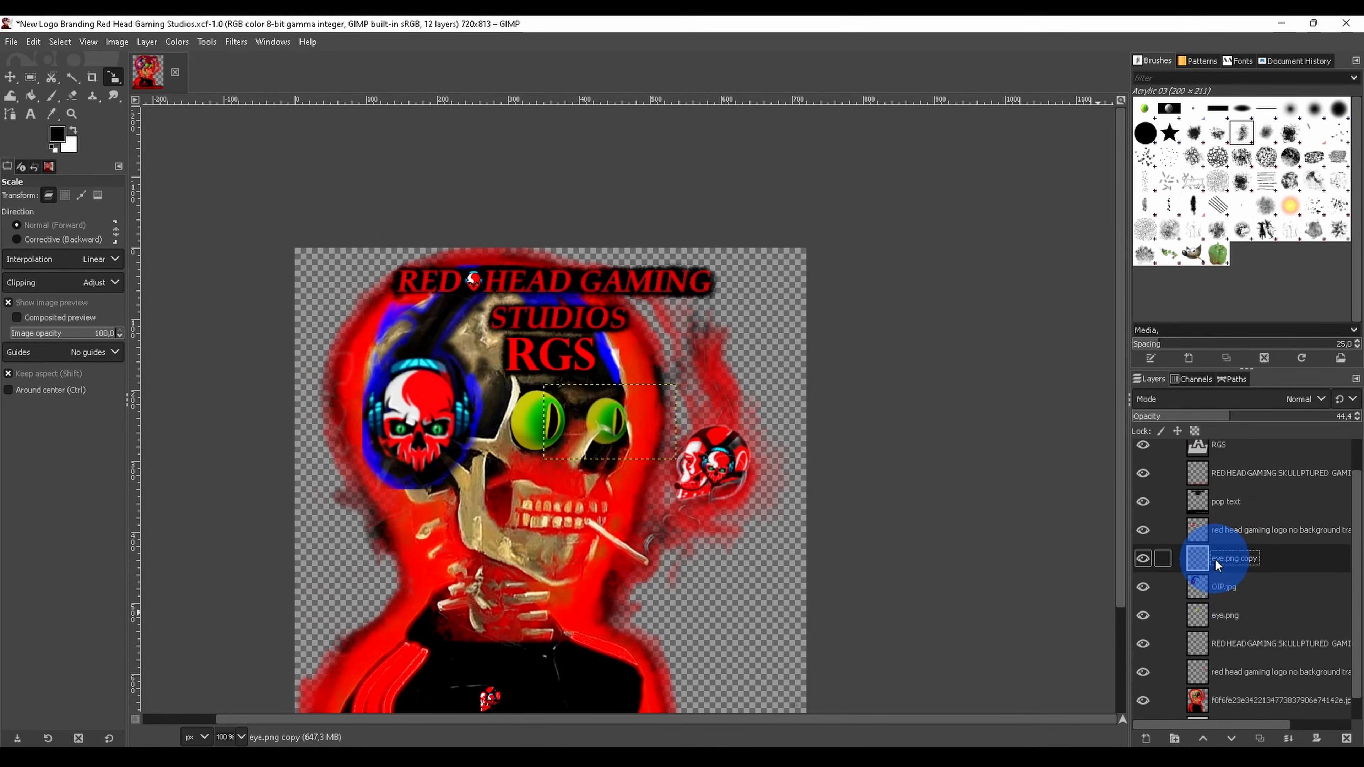
click(1230, 672)
drag(1349, 427, 1258, 419)
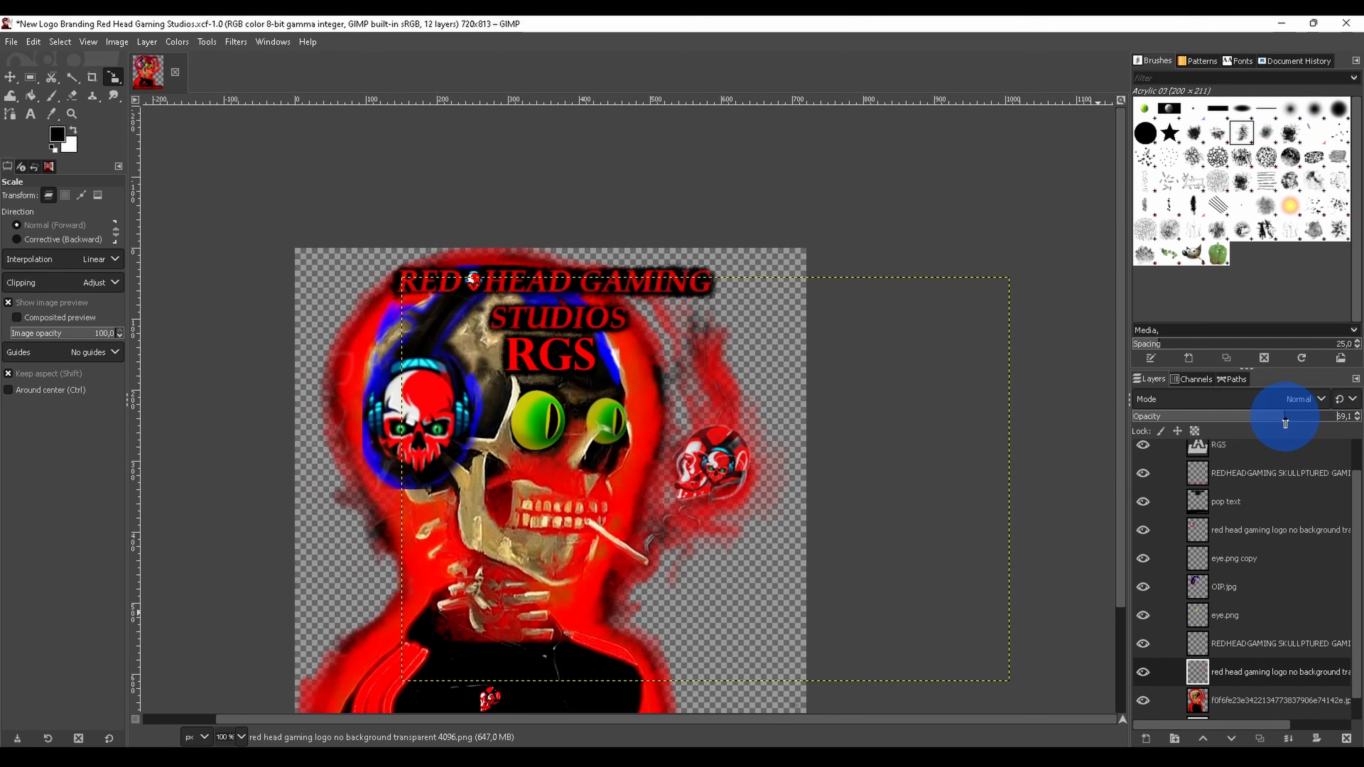
scroll(806, 495, up, 1)
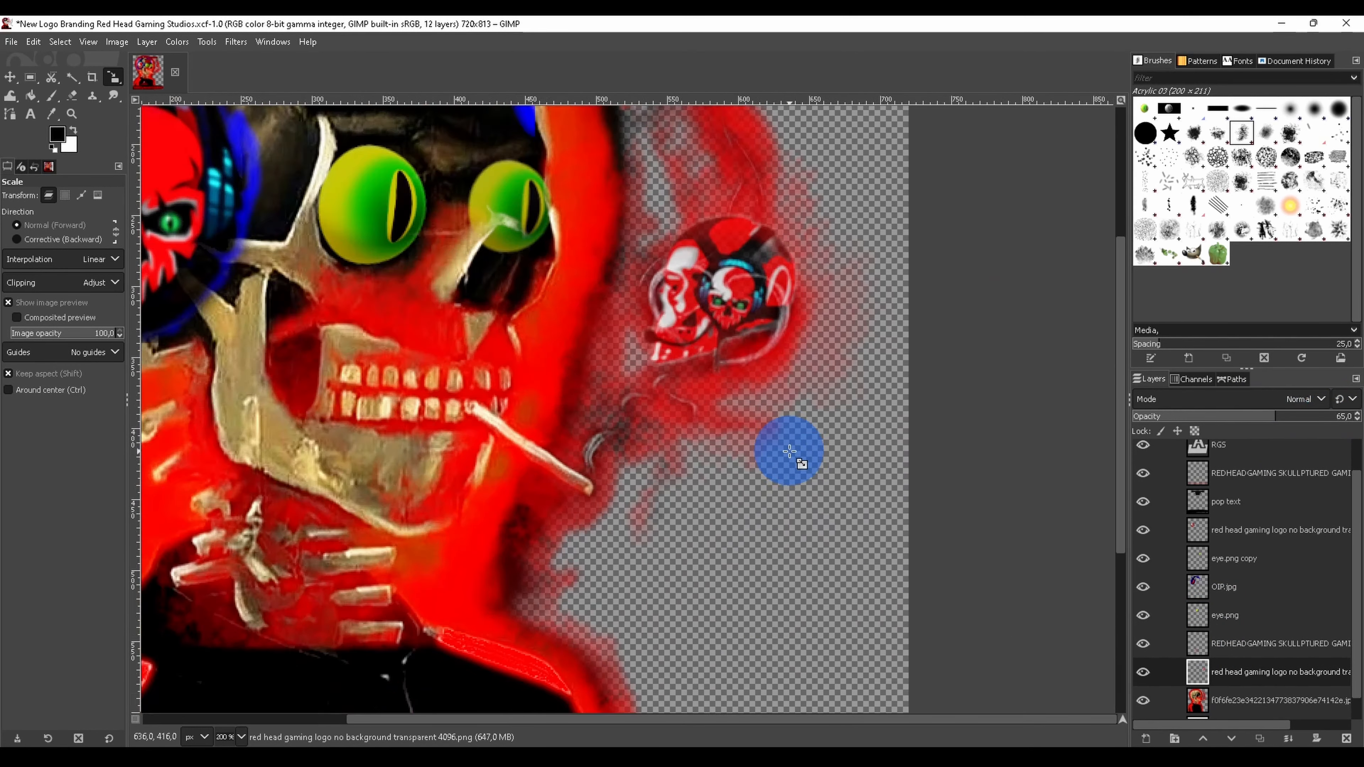
scroll(786, 451, down, 2)
scroll(1220, 516, up, 1)
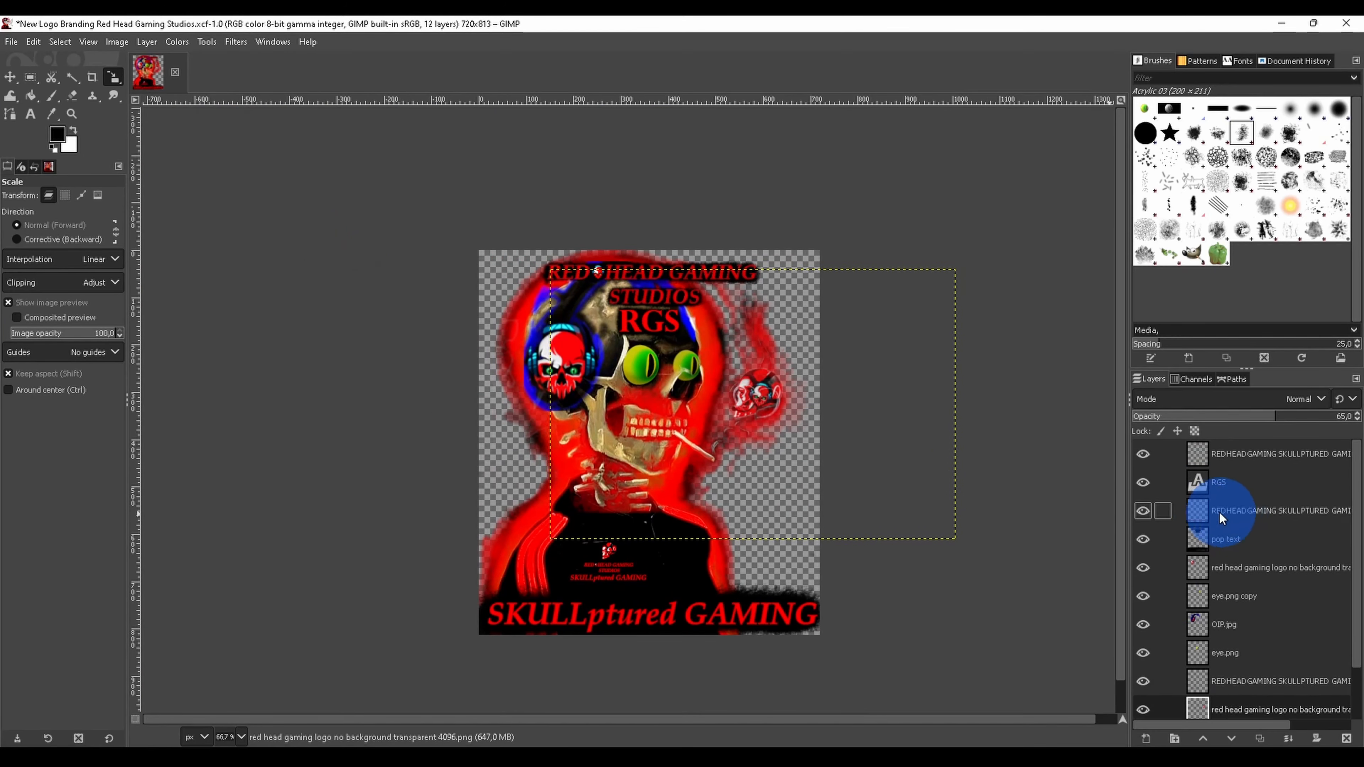
Step: Check the title, RGS, SKULLptured GAMING and pop text layers one by one, ending on the headphone skull logo layer
click(1220, 511)
click(1218, 481)
click(1218, 455)
click(1215, 544)
click(1203, 573)
click(671, 367)
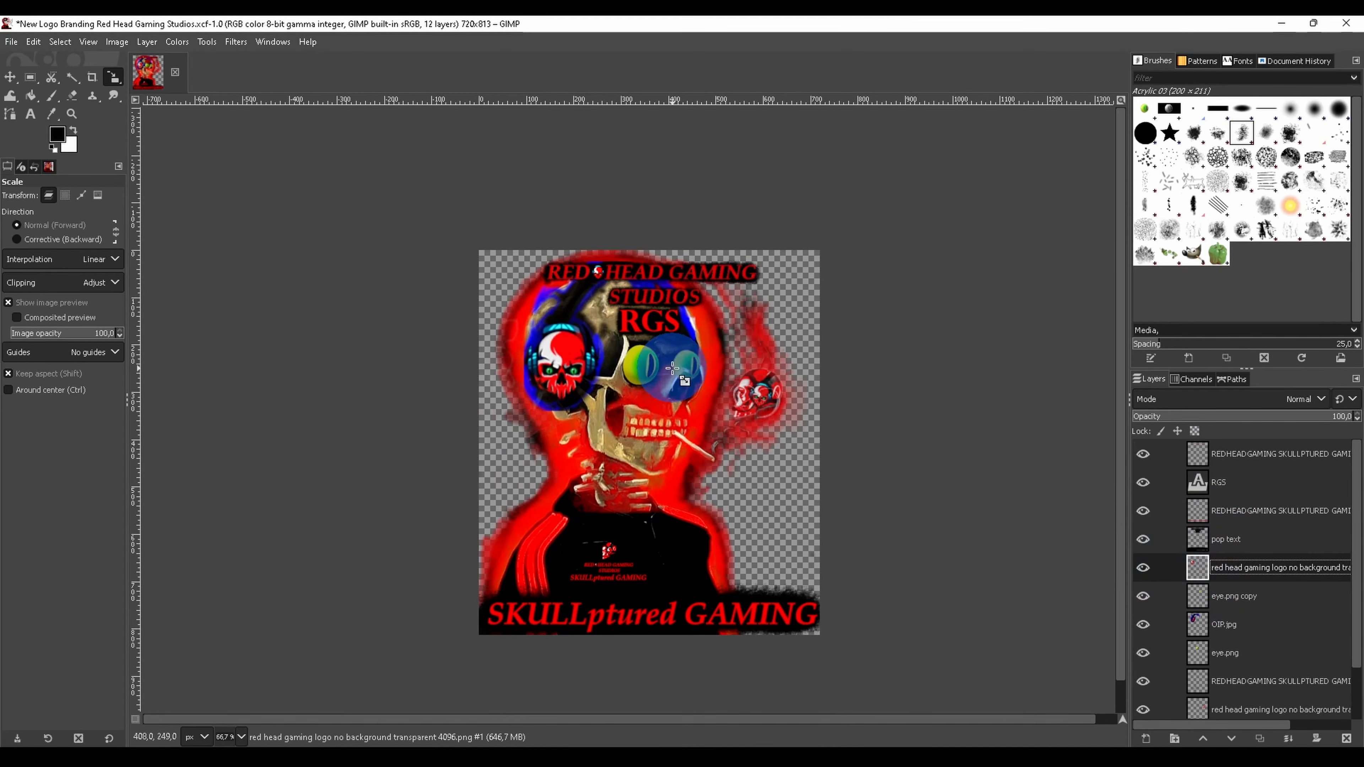
Step: Scale the headphone skull logo layer to about 2518 × 1377 px and position it over the skull's headphone
scroll(704, 380, up, 1)
drag(573, 347, 864, 259)
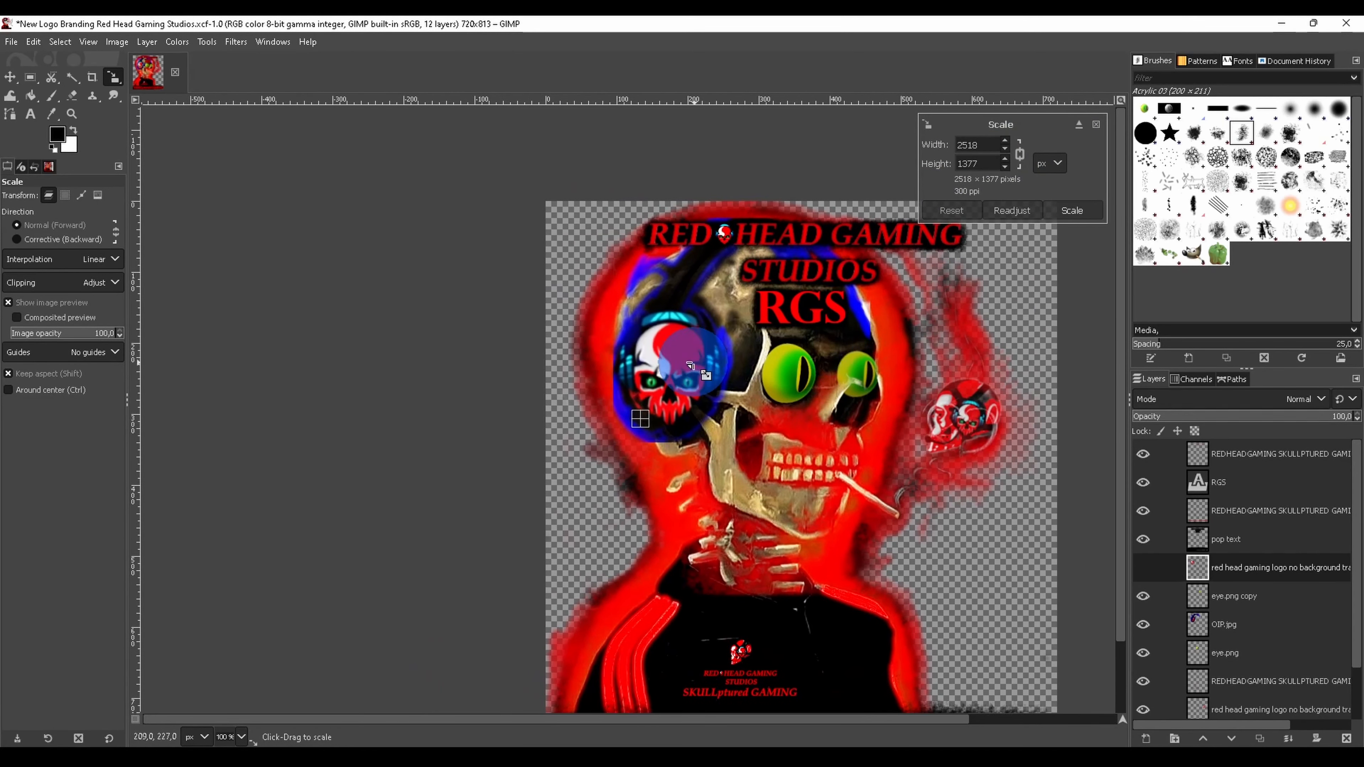
drag(846, 473, 769, 499)
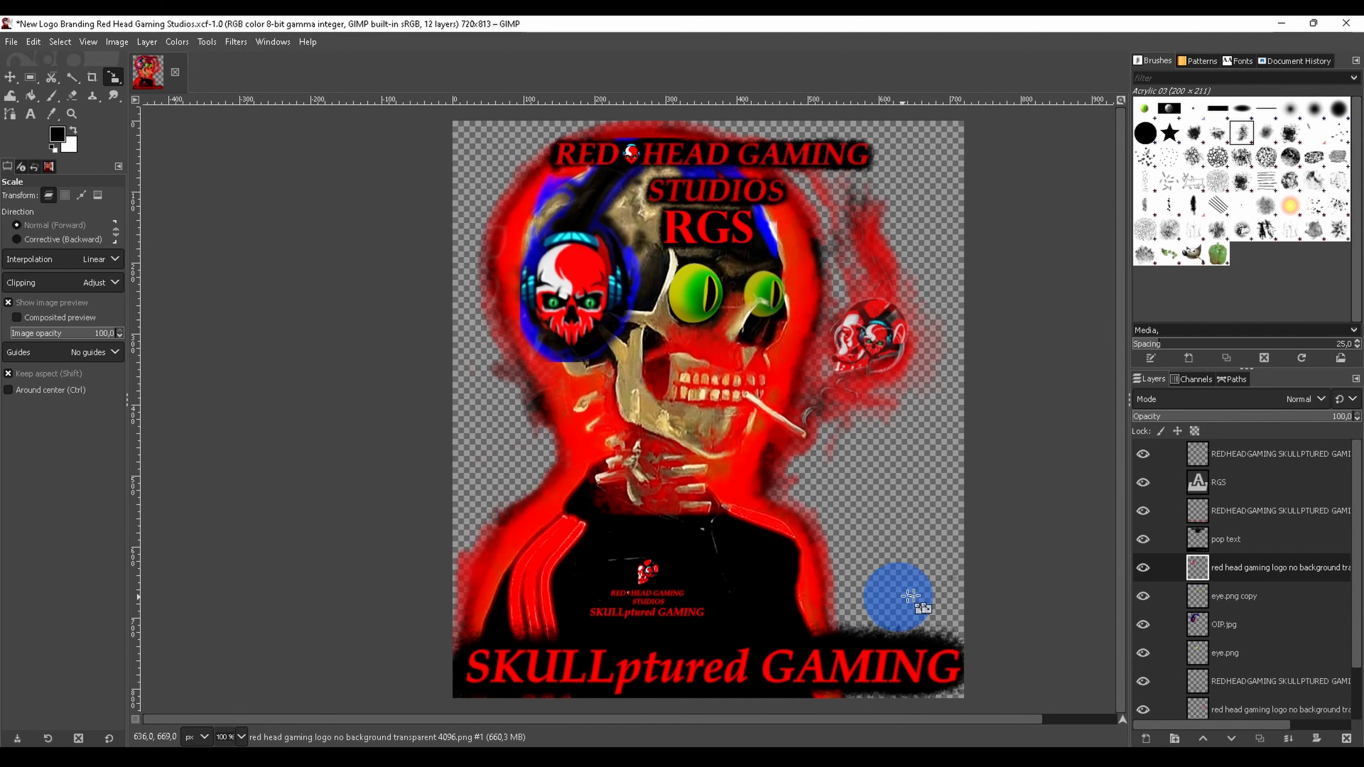
Step: Sample blue from the headphone outline as the Paintbrush colour and touch up the outline's outer edge
key(p)
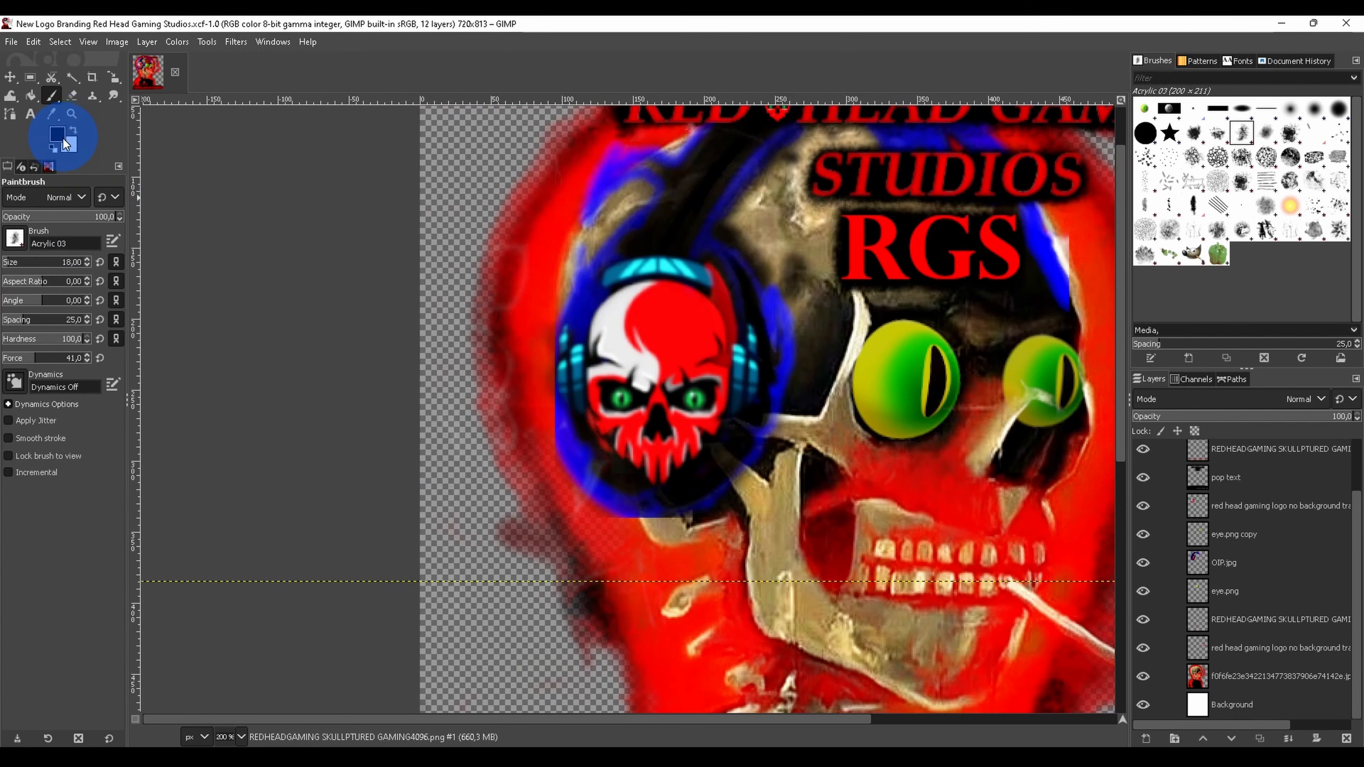
click(63, 139)
click(275, 193)
click(589, 302)
click(189, 265)
click(567, 343)
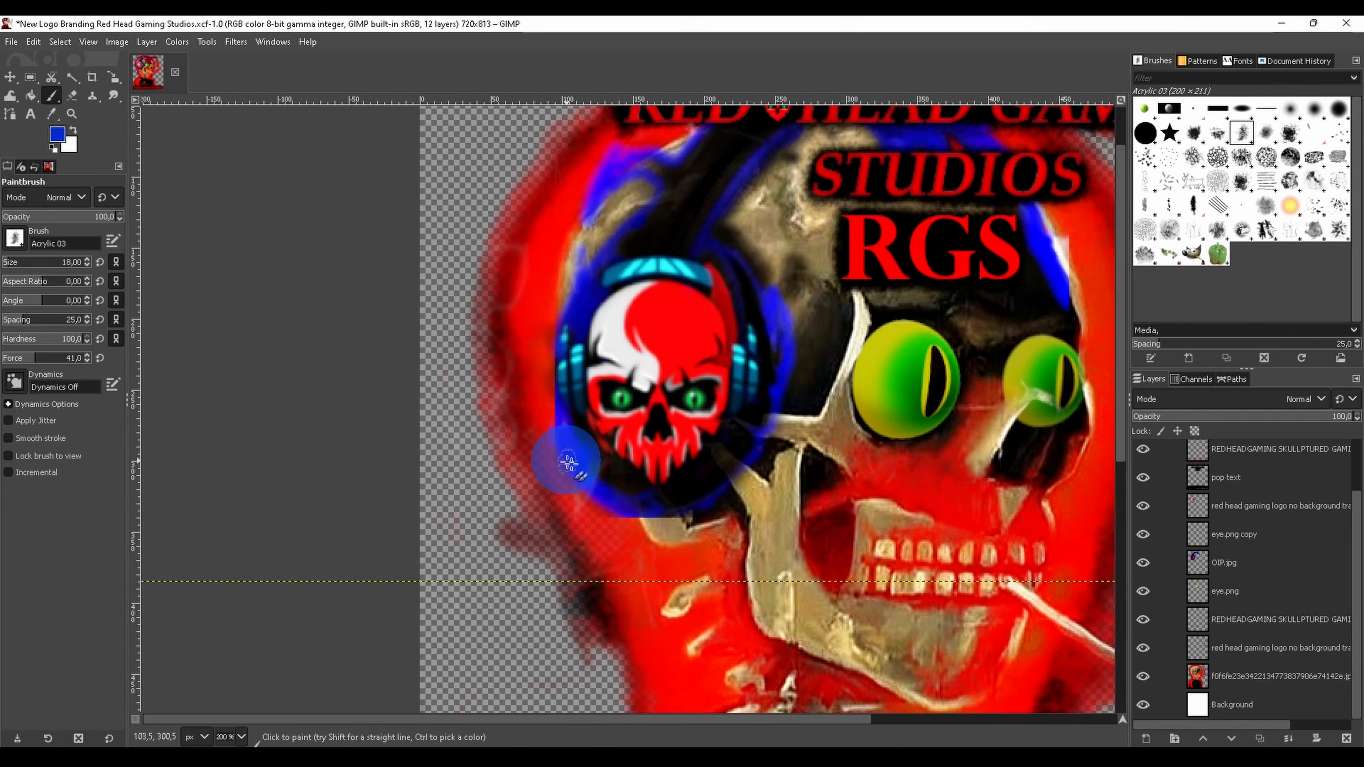
Step: On the skull artwork layer, paint the cut-off lower edge of the headphone outline with blue 0141e1
click(1209, 682)
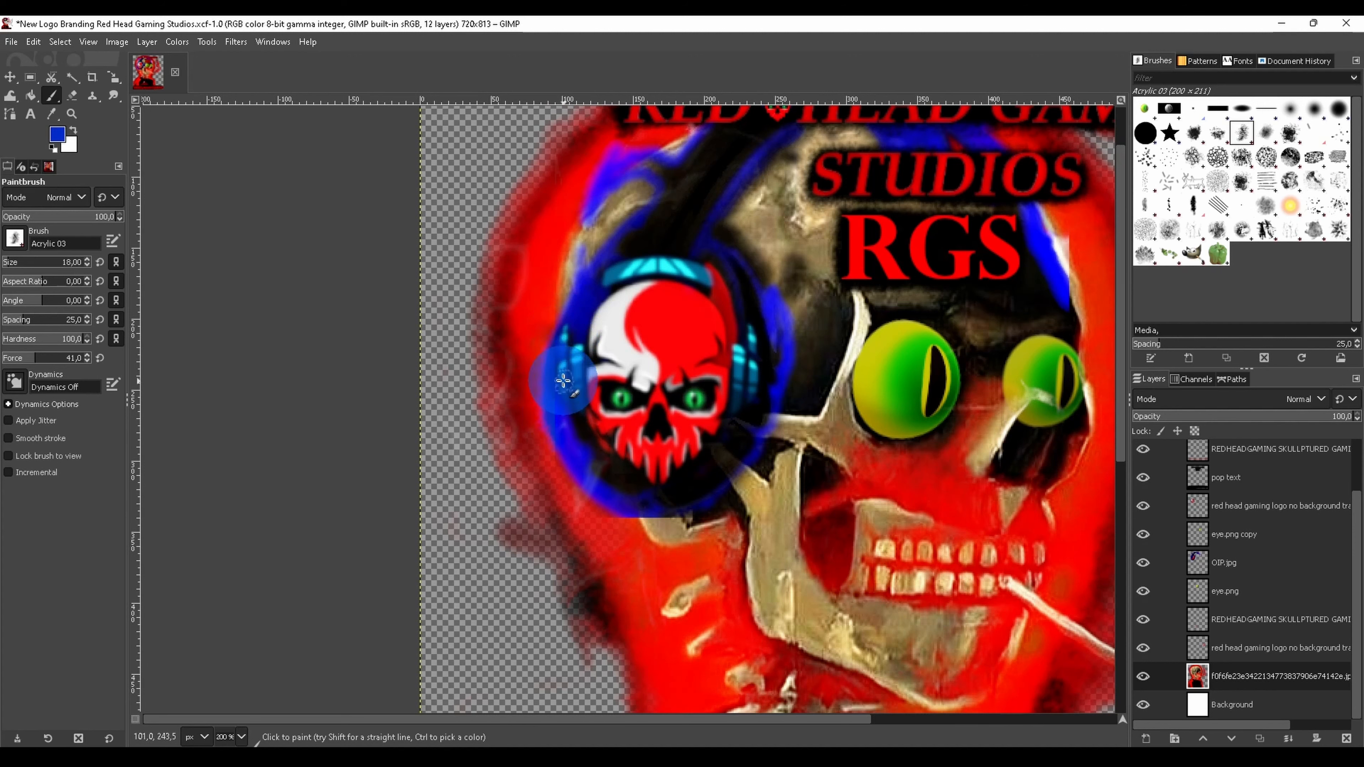
scroll(720, 397, up, 2)
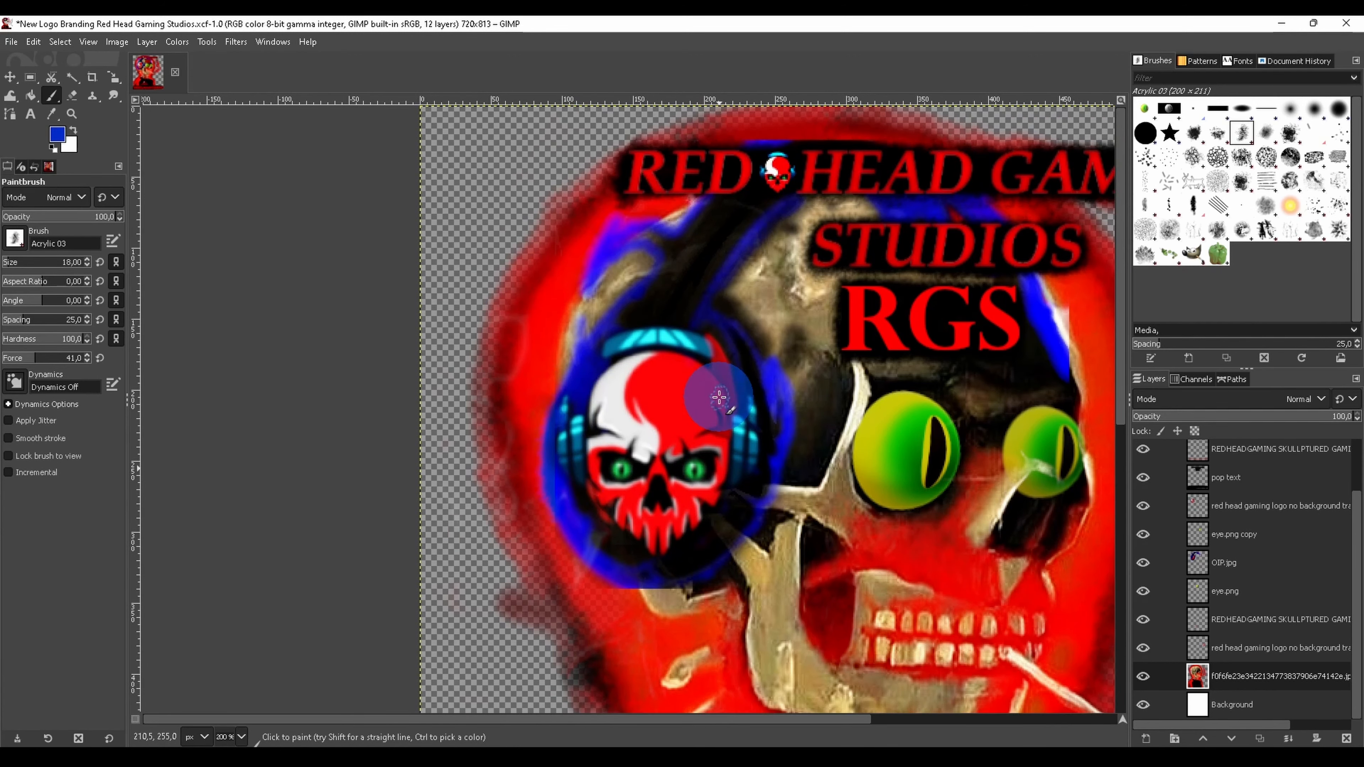
scroll(667, 378, right, 3)
click(57, 134)
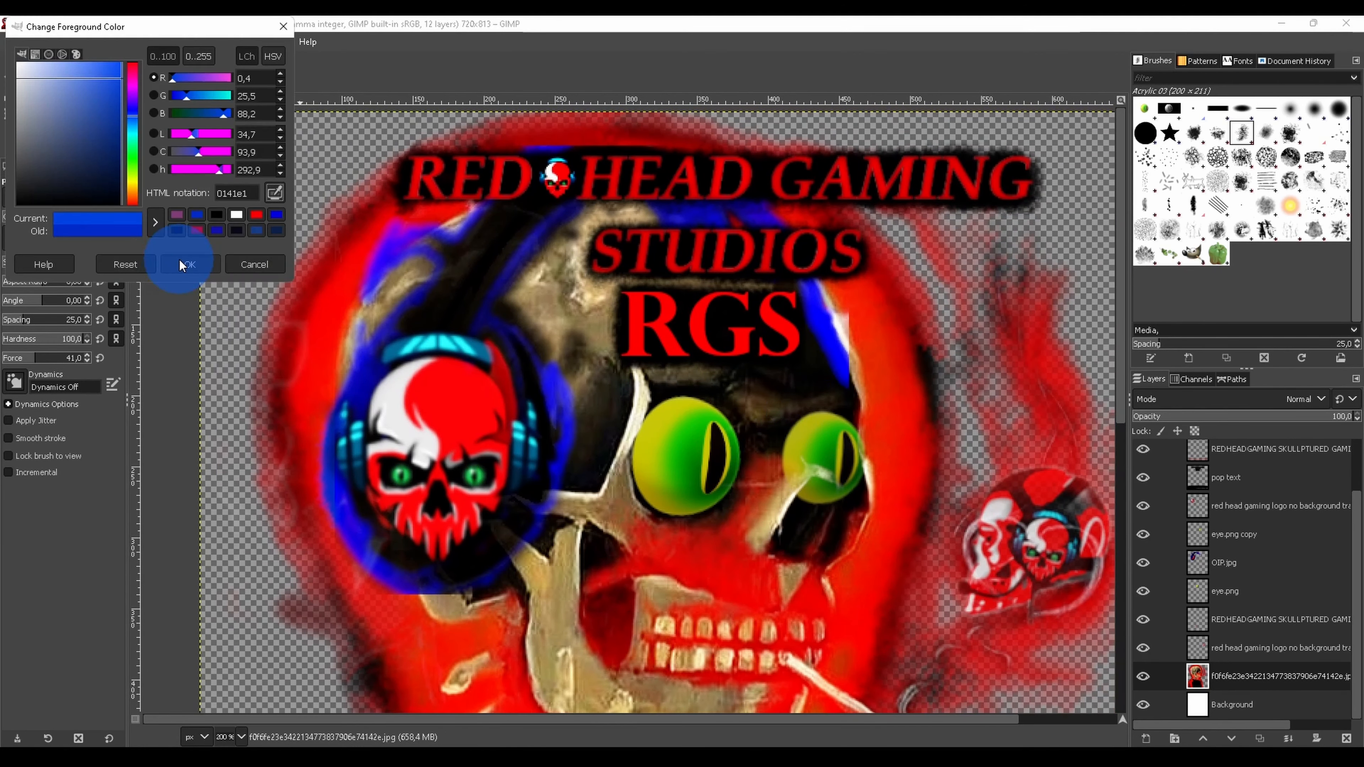
click(186, 265)
mouse_move(394, 578)
mouse_down()
mouse_move(461, 592)
mouse_move(422, 598)
mouse_move(470, 588)
mouse_move(398, 588)
mouse_move(452, 602)
mouse_up()
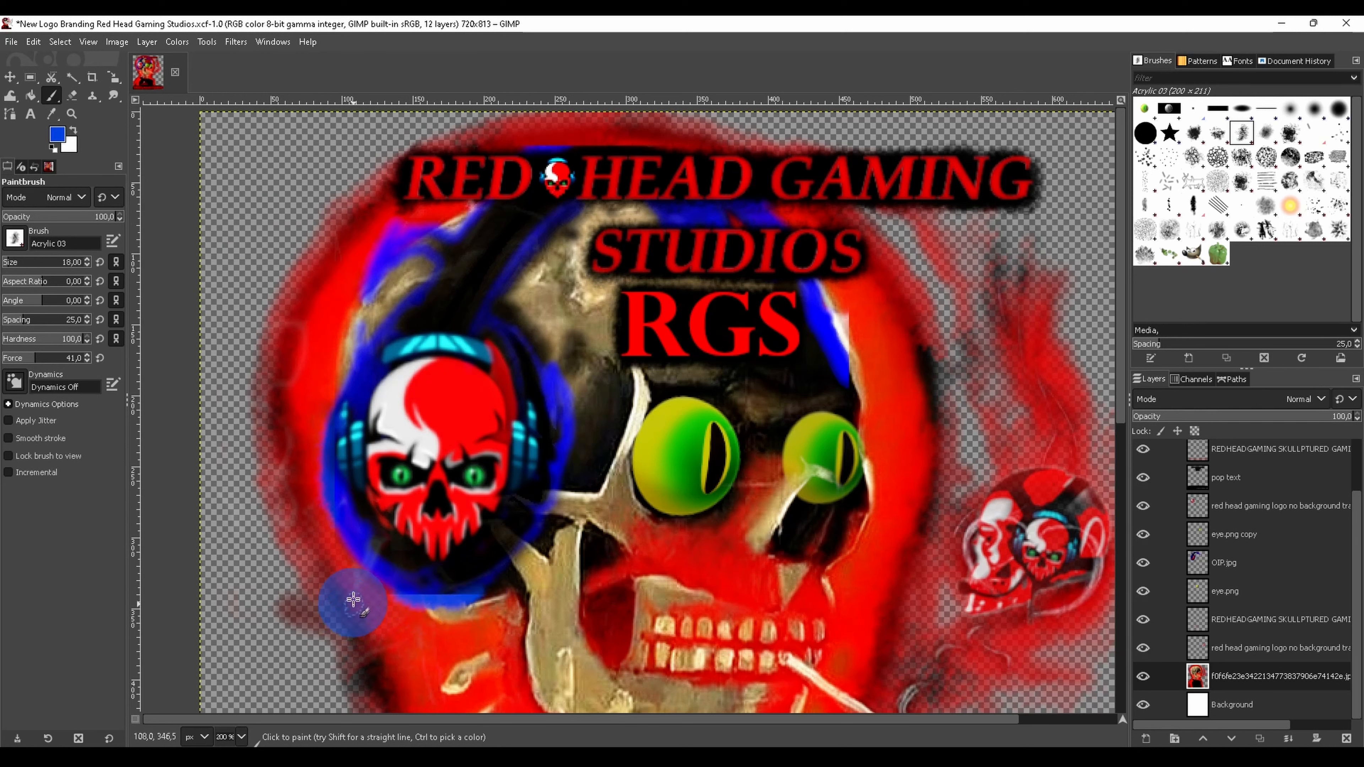
Step: Sample a darker blue from the artwork and paint it over the lower part of the headphone outline
click(57, 134)
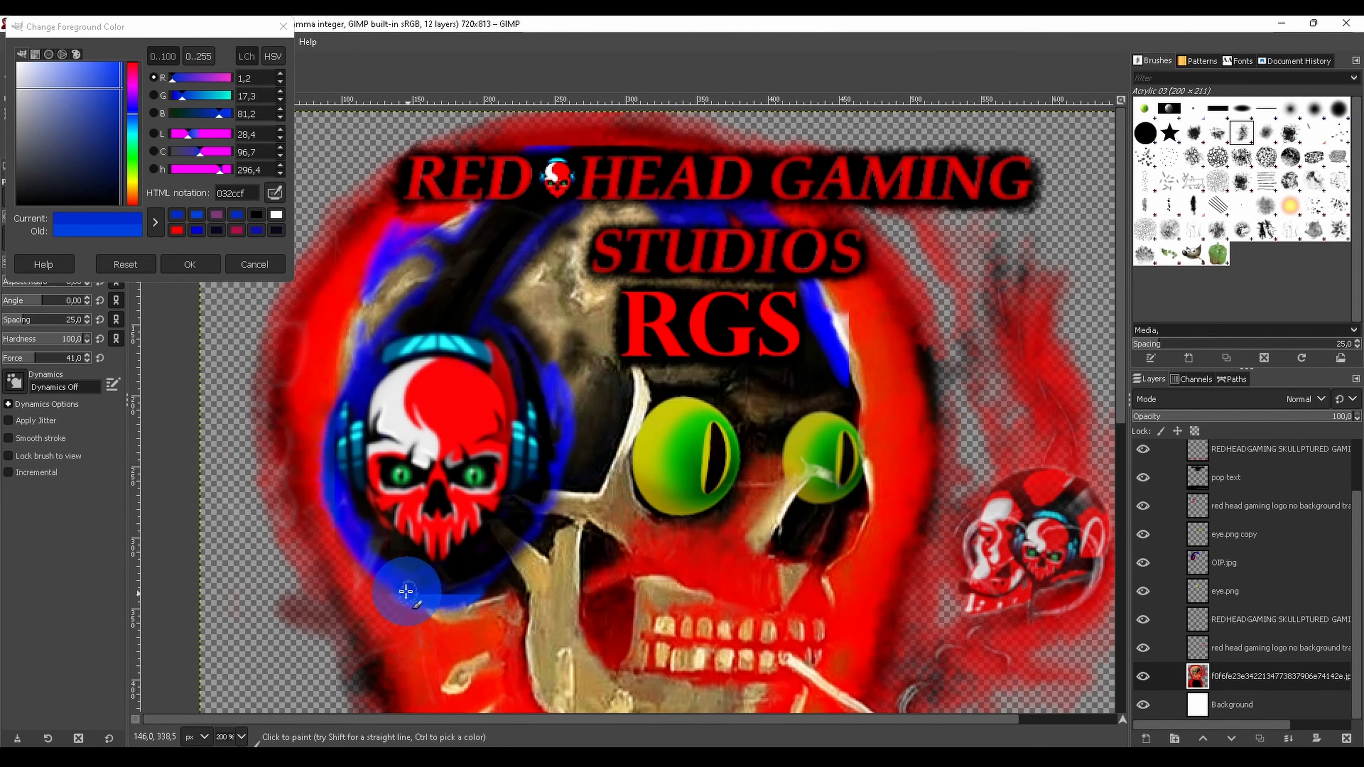
click(472, 586)
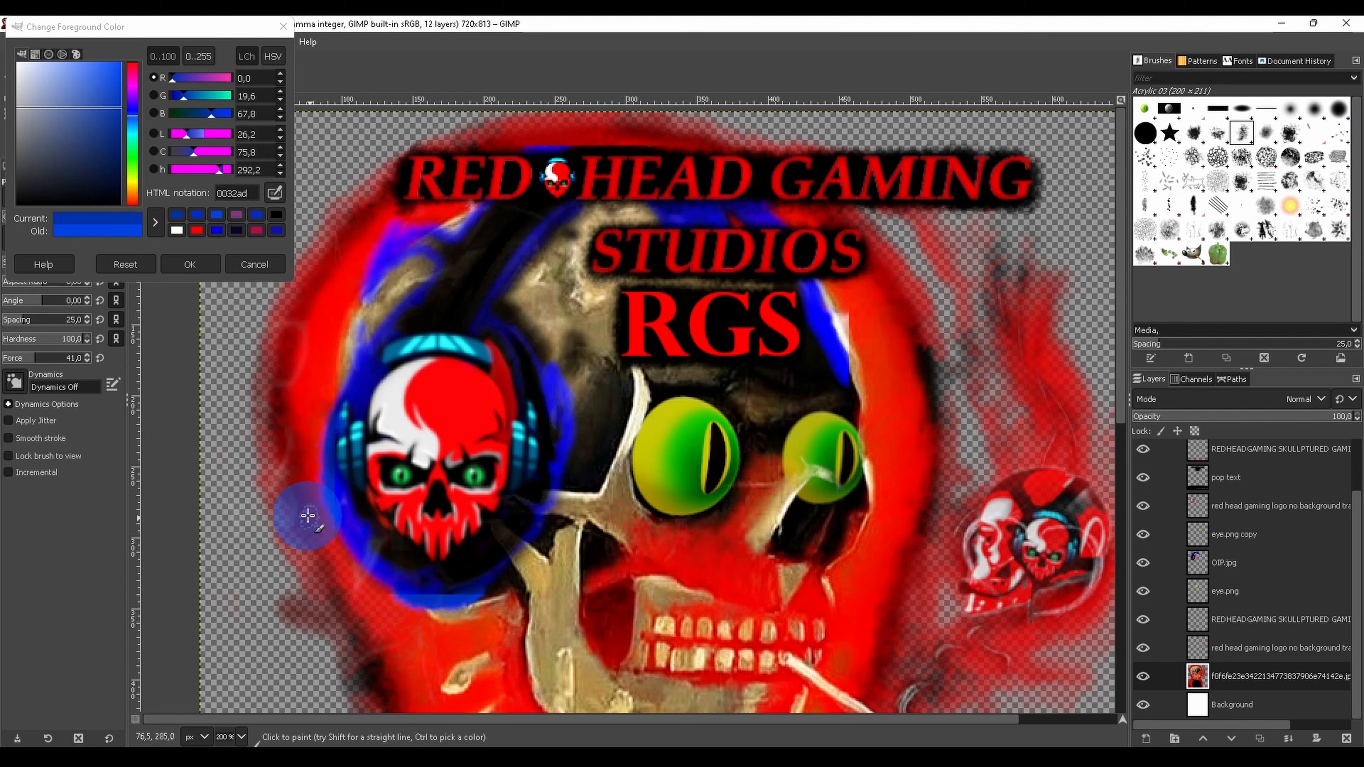
click(205, 268)
click(407, 583)
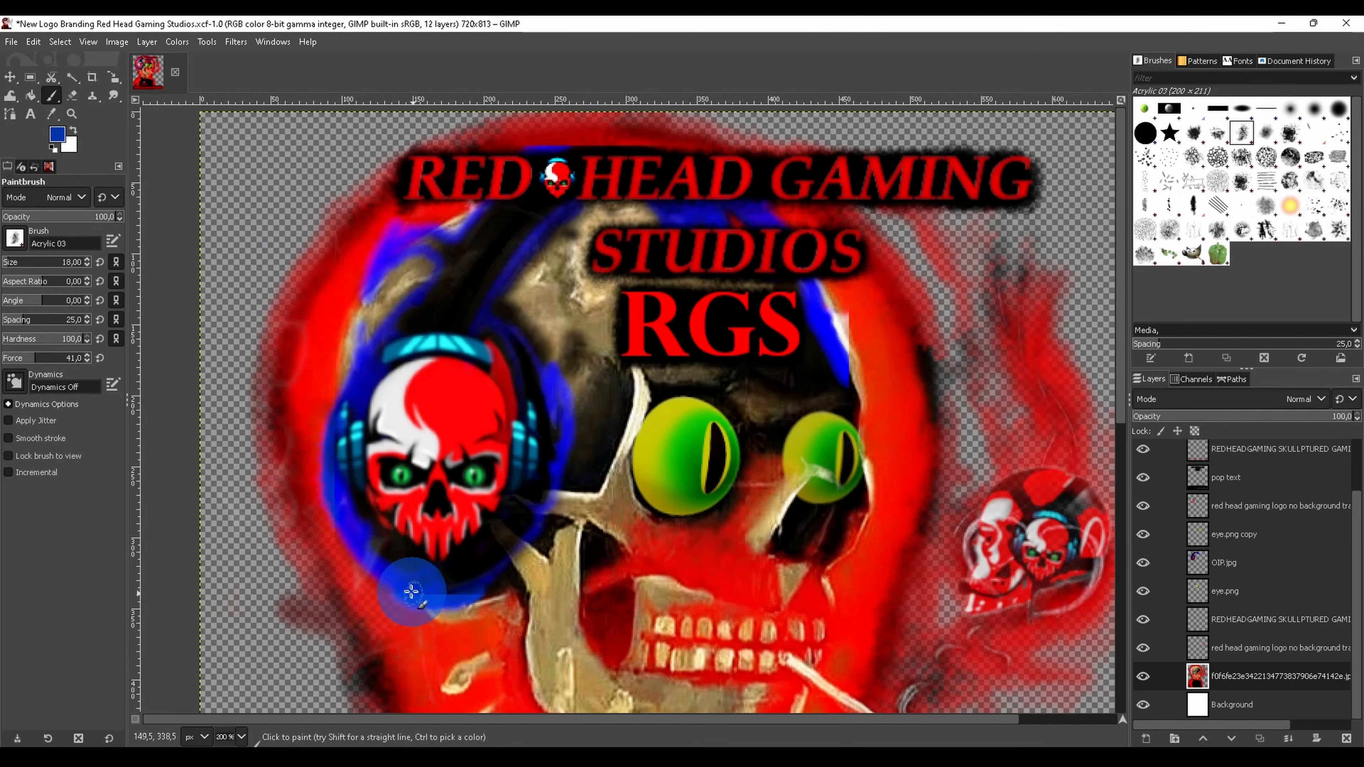
Step: Resample the outline's blue tones and blend the brushwork along the bottom of the headphone into an even curve
click(57, 134)
click(274, 193)
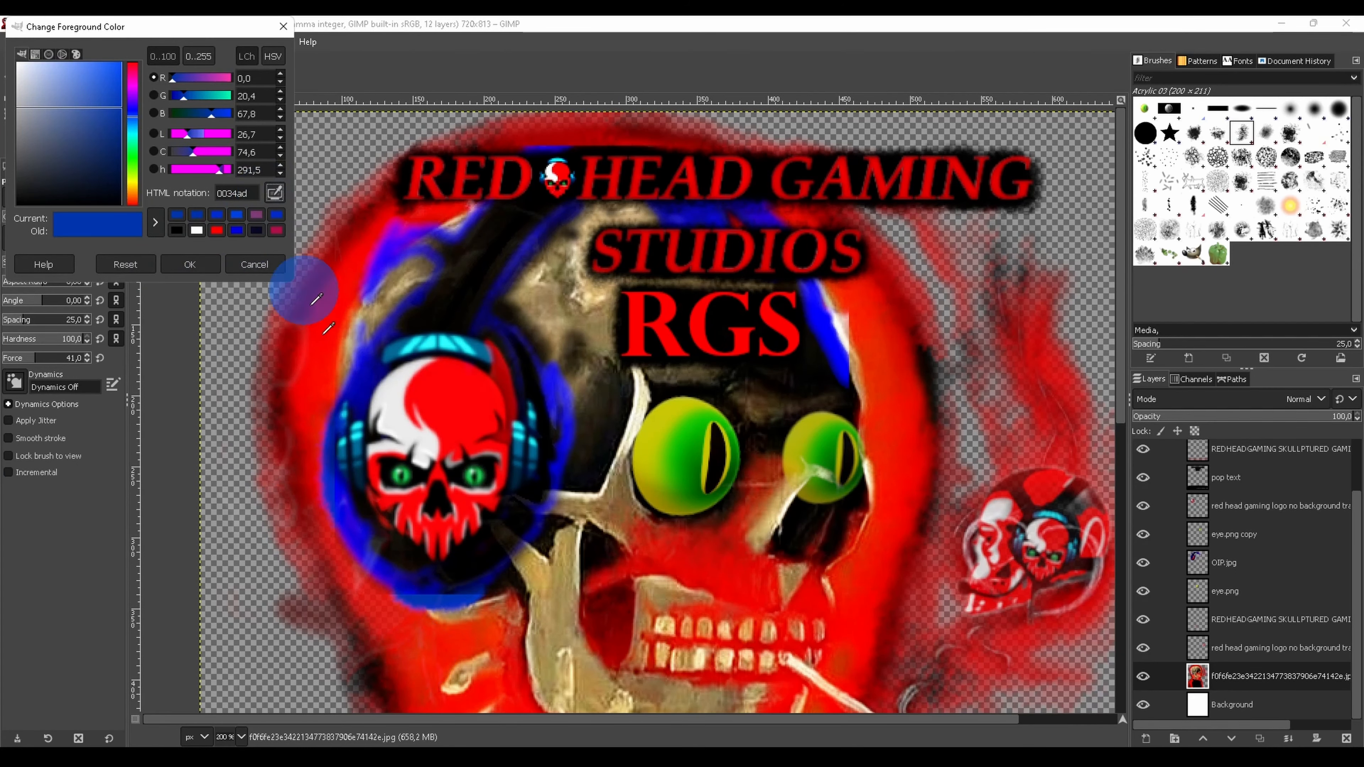
key(Return)
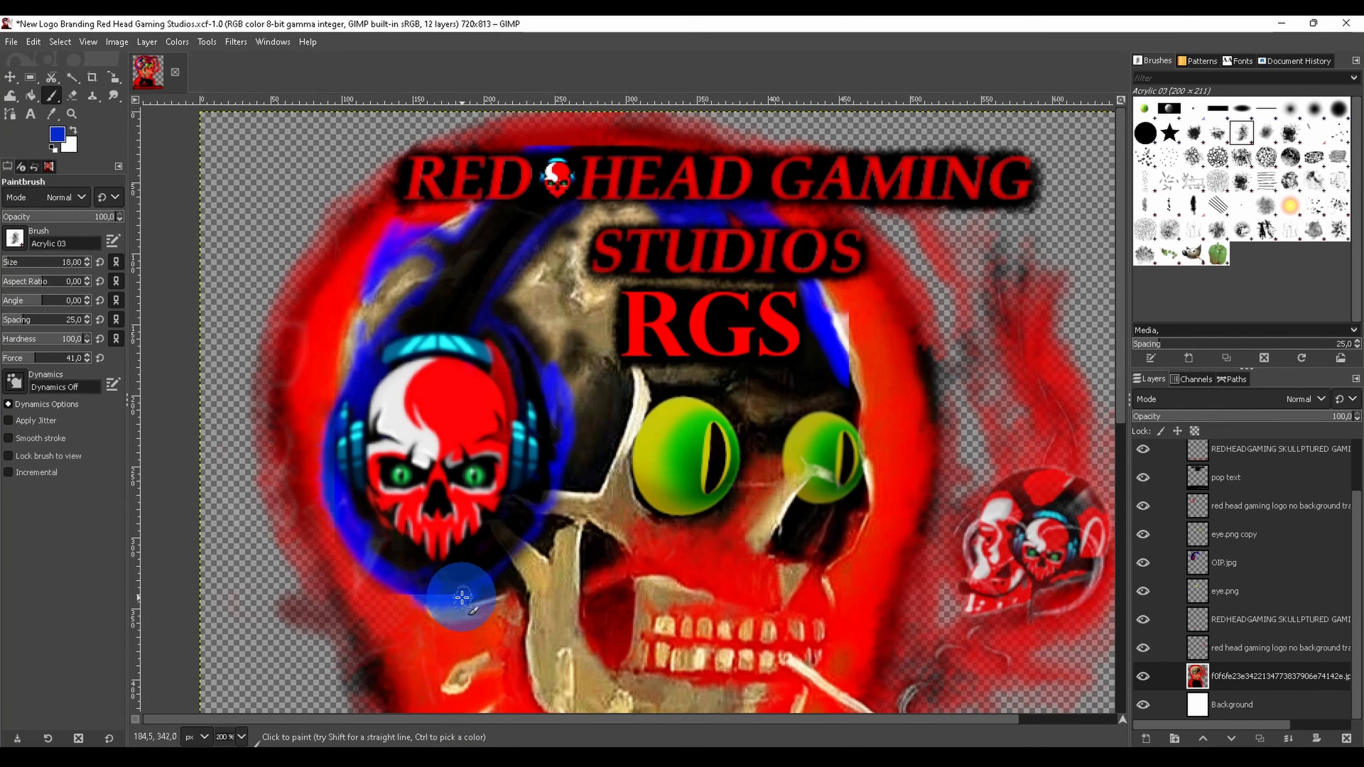
click(57, 134)
click(274, 194)
click(391, 570)
key(Return)
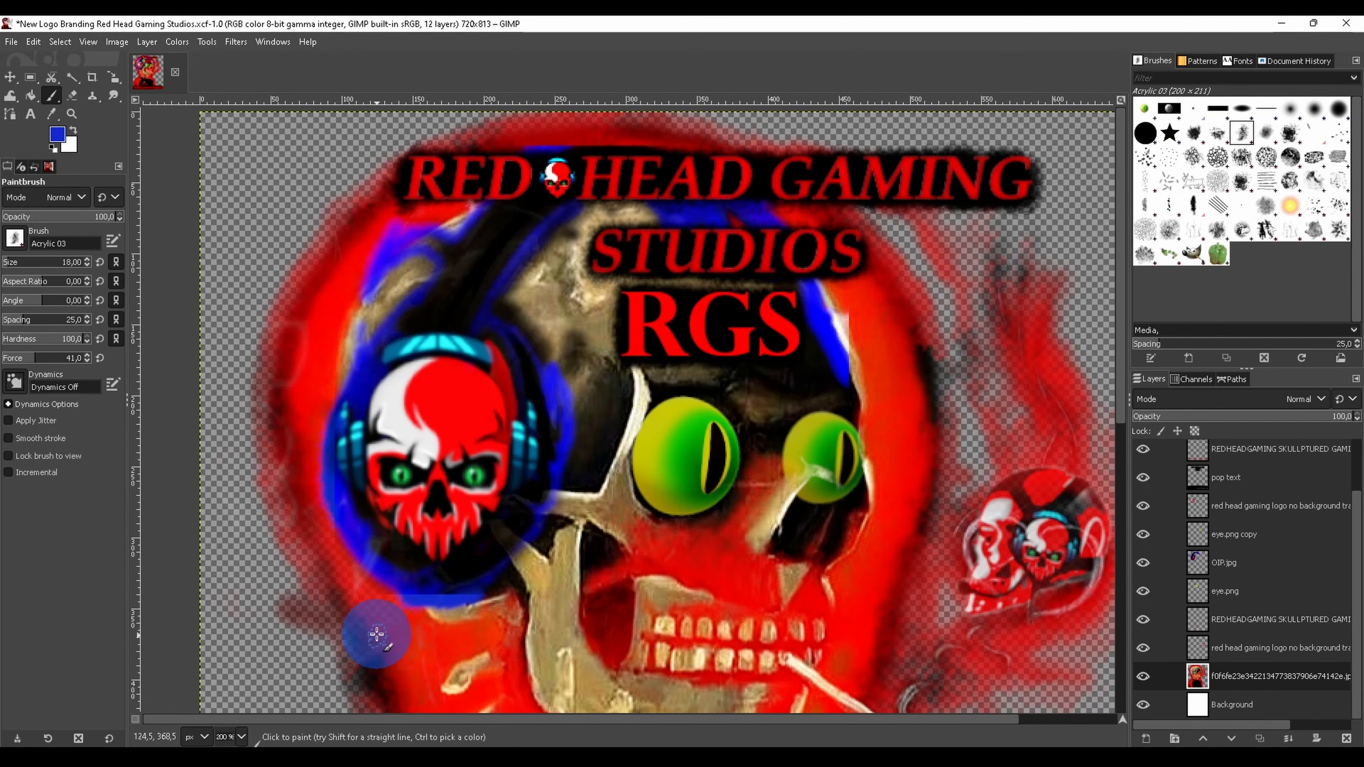
scroll(407, 590, down, 3)
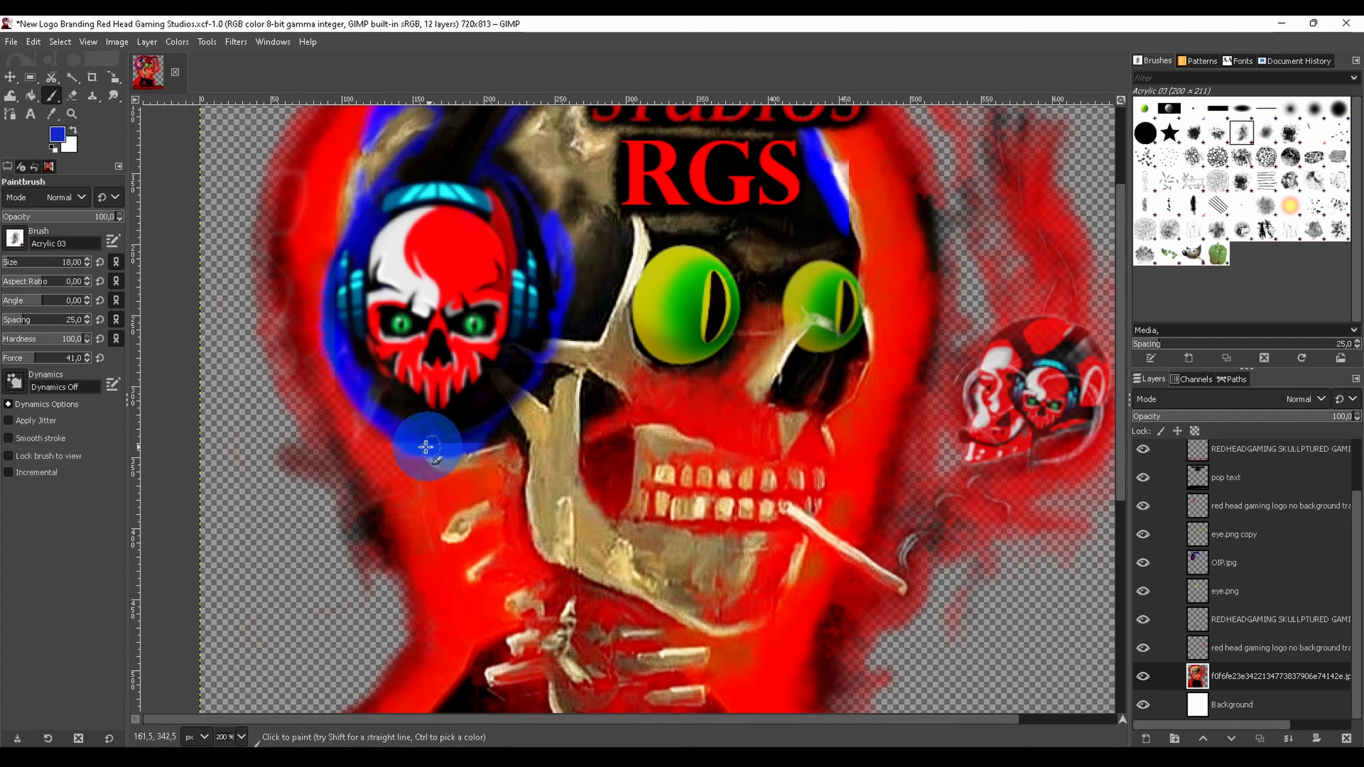
scroll(347, 542, up, 3)
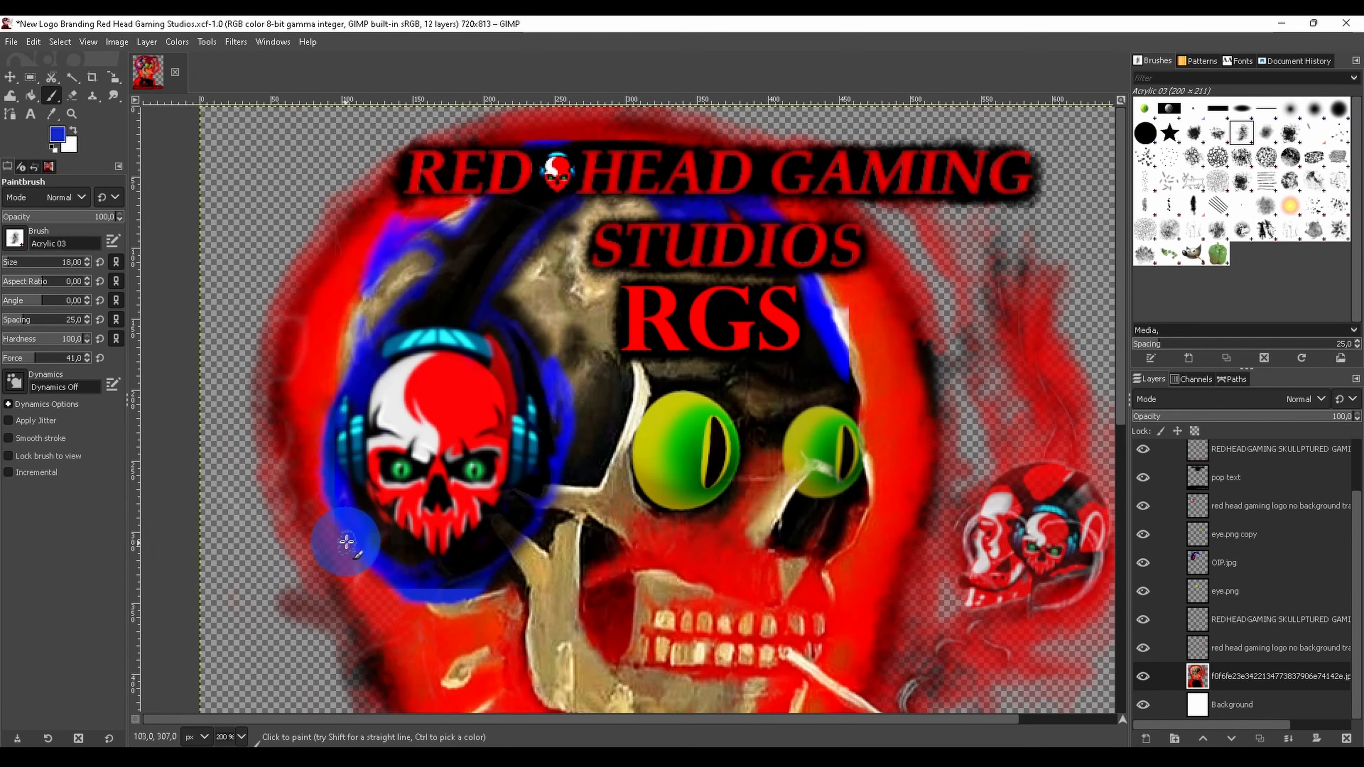
Step: Save the project and export the image to New Logo Branding Red Head Gaming Studios.png
click(10, 41)
click(29, 181)
click(10, 41)
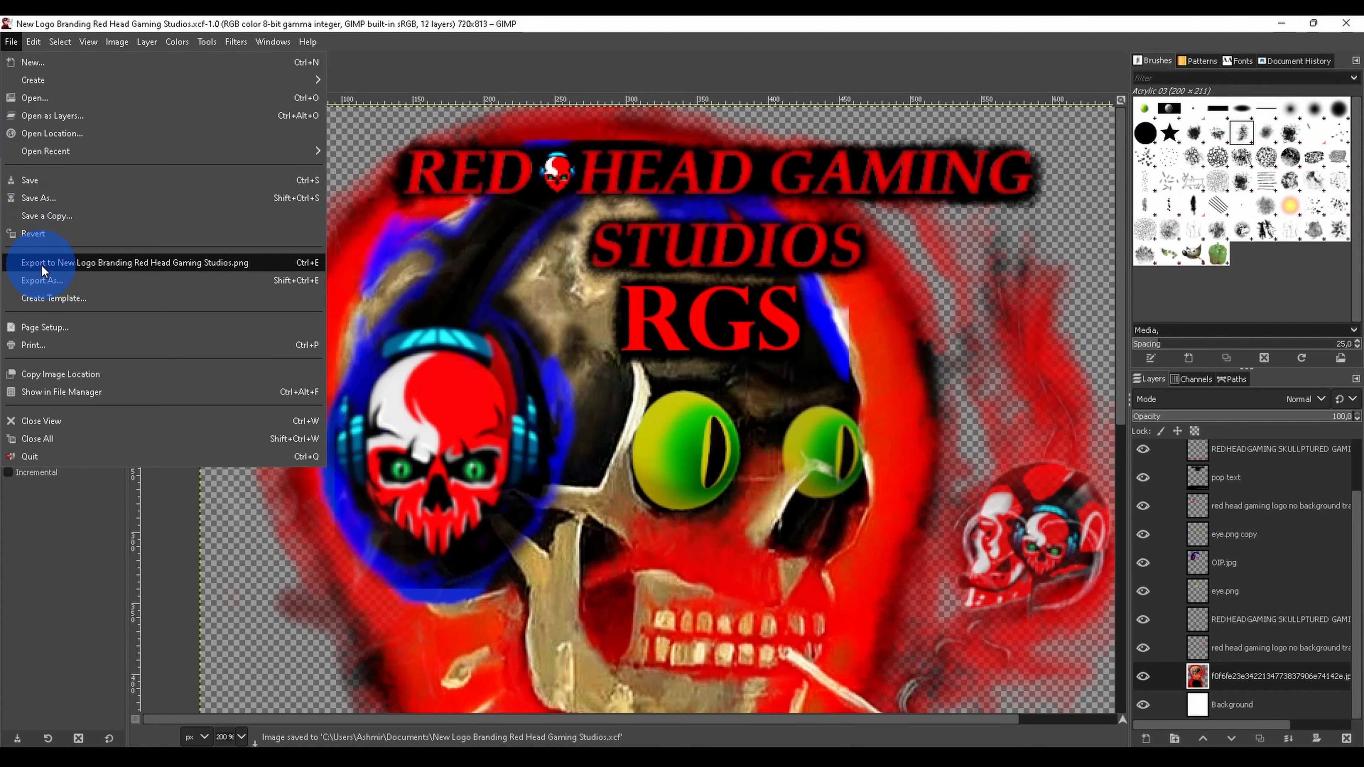
click(41, 265)
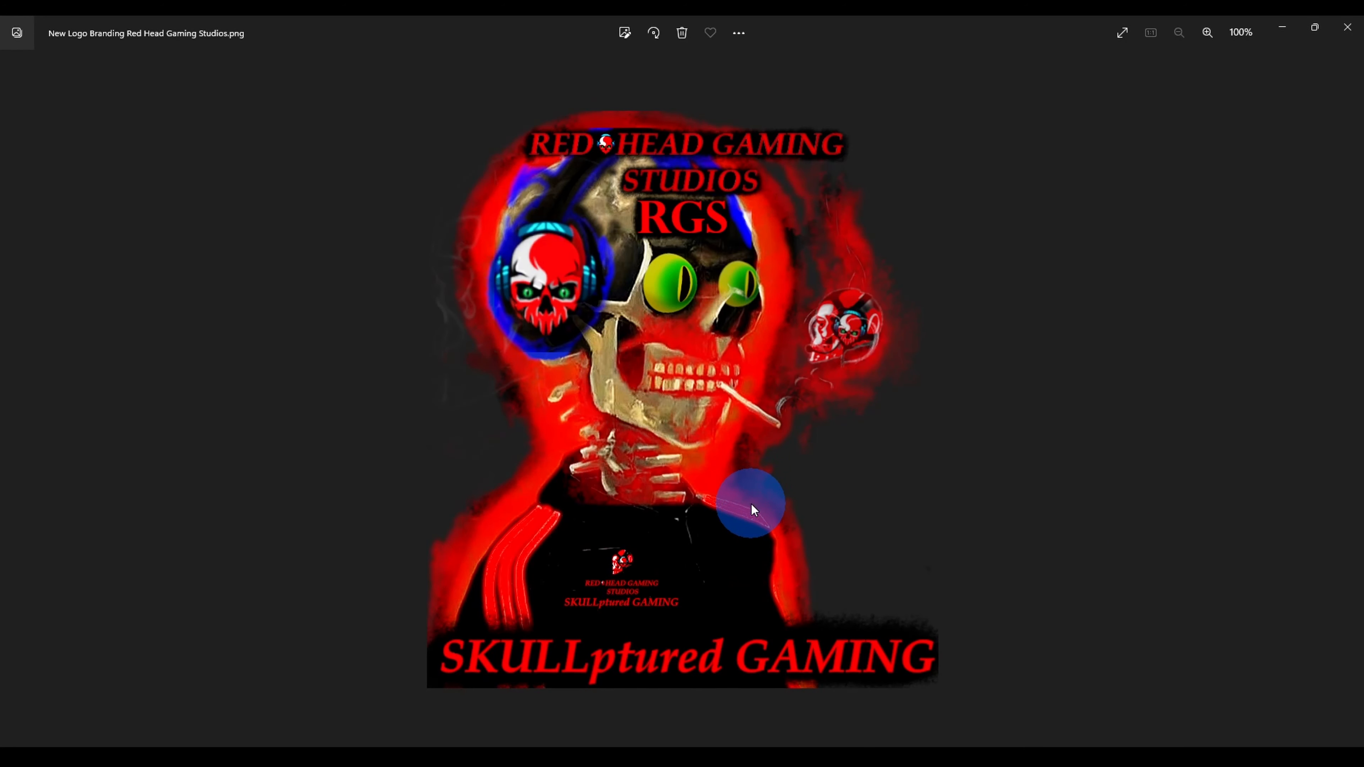